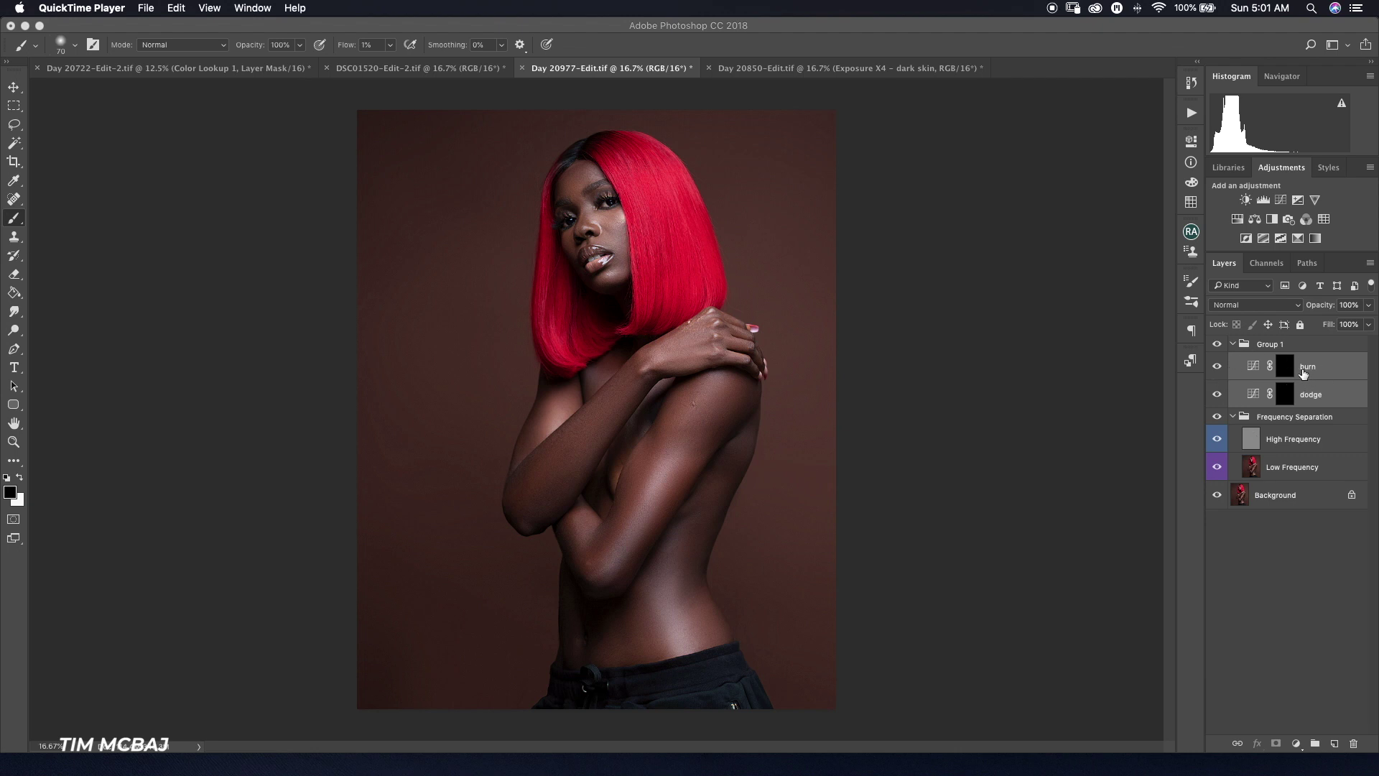
Check the D&B Retouch action in the actions list and the contents of Group 1
click(1233, 345)
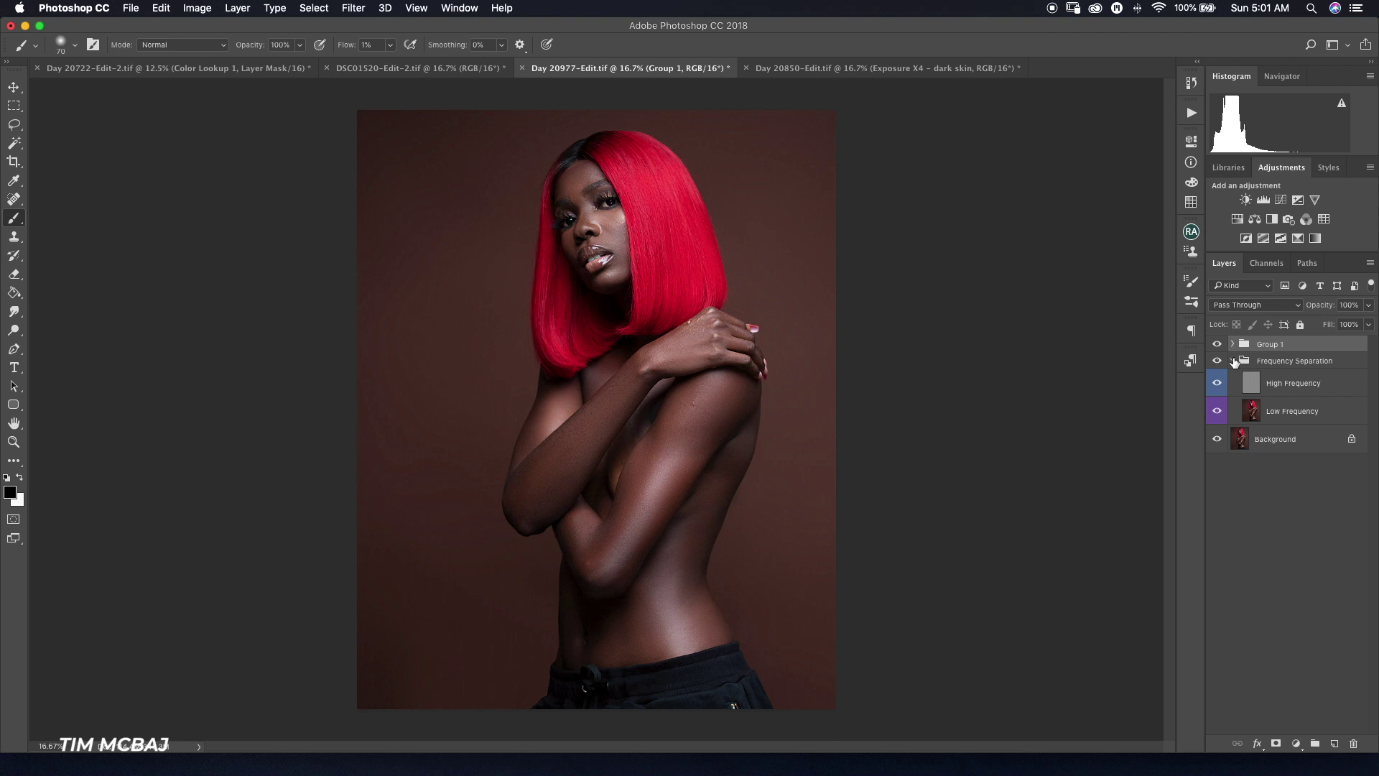
click(1191, 113)
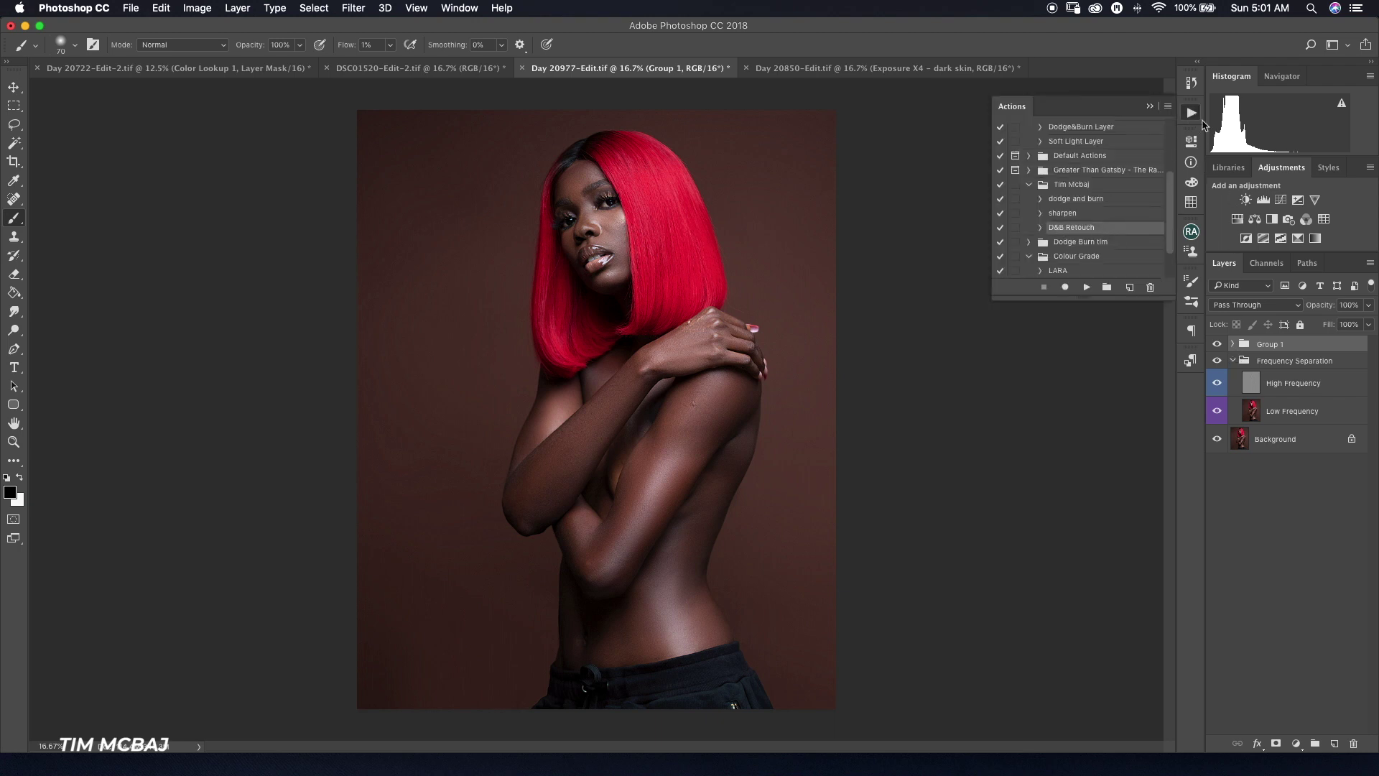
click(1151, 107)
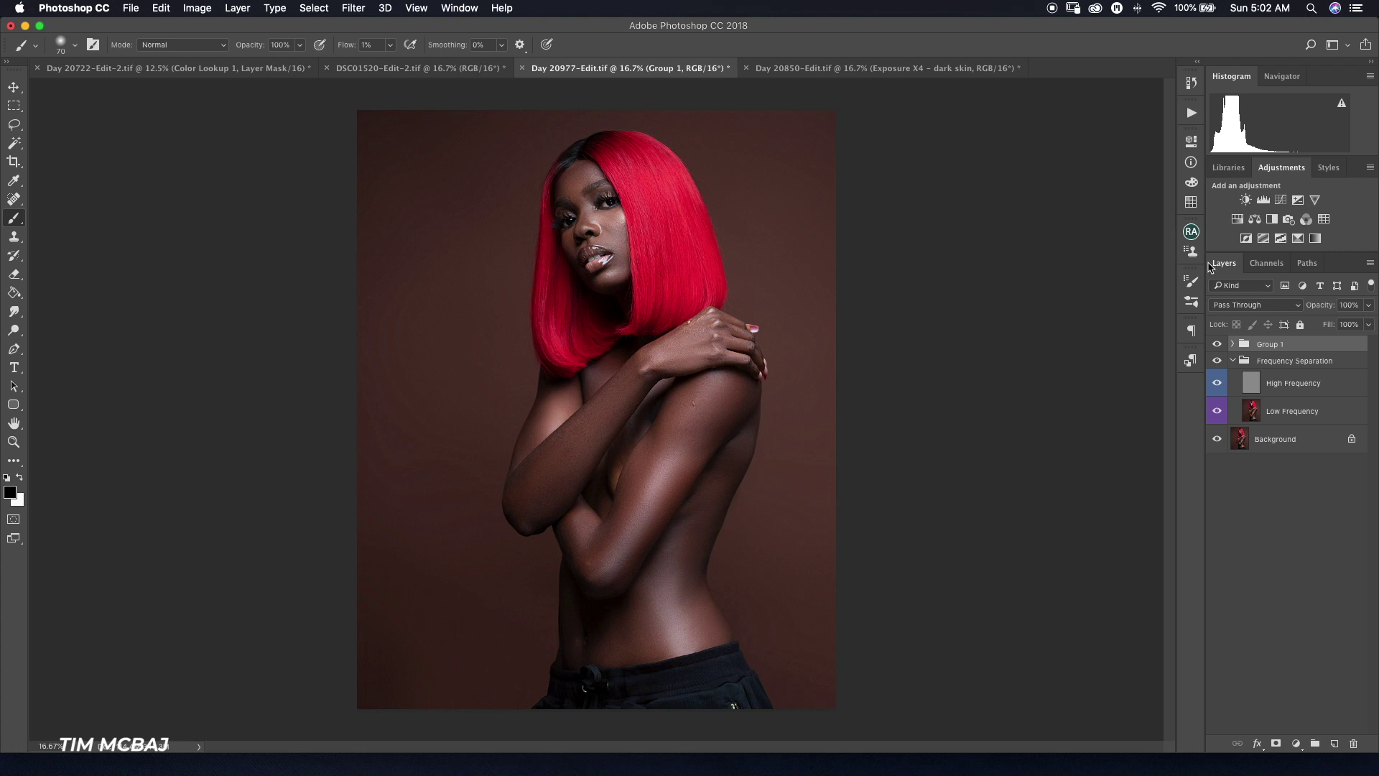
click(1233, 350)
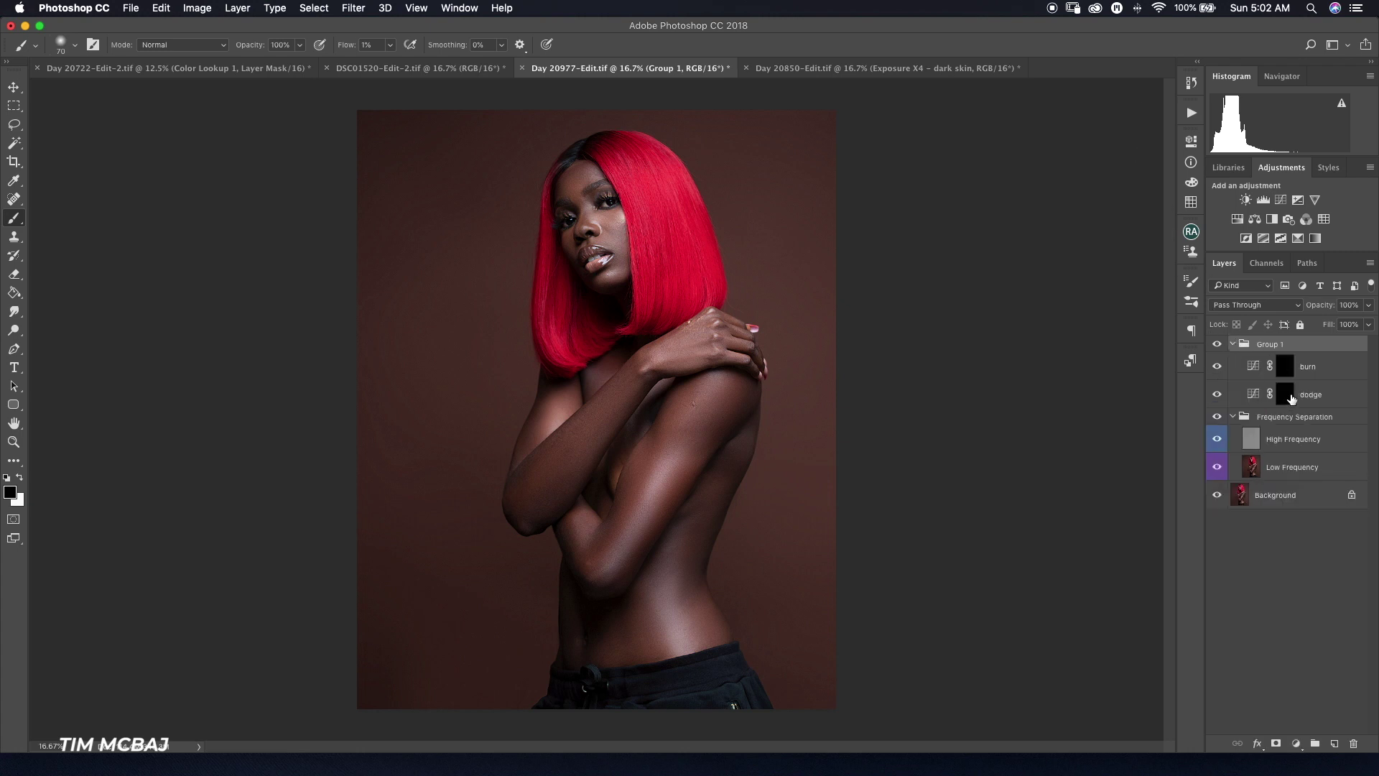
Paint white on the dodge layer's mask over the red hair's highlights, using a small soft brush at 1% flow
click(1286, 397)
key(x)
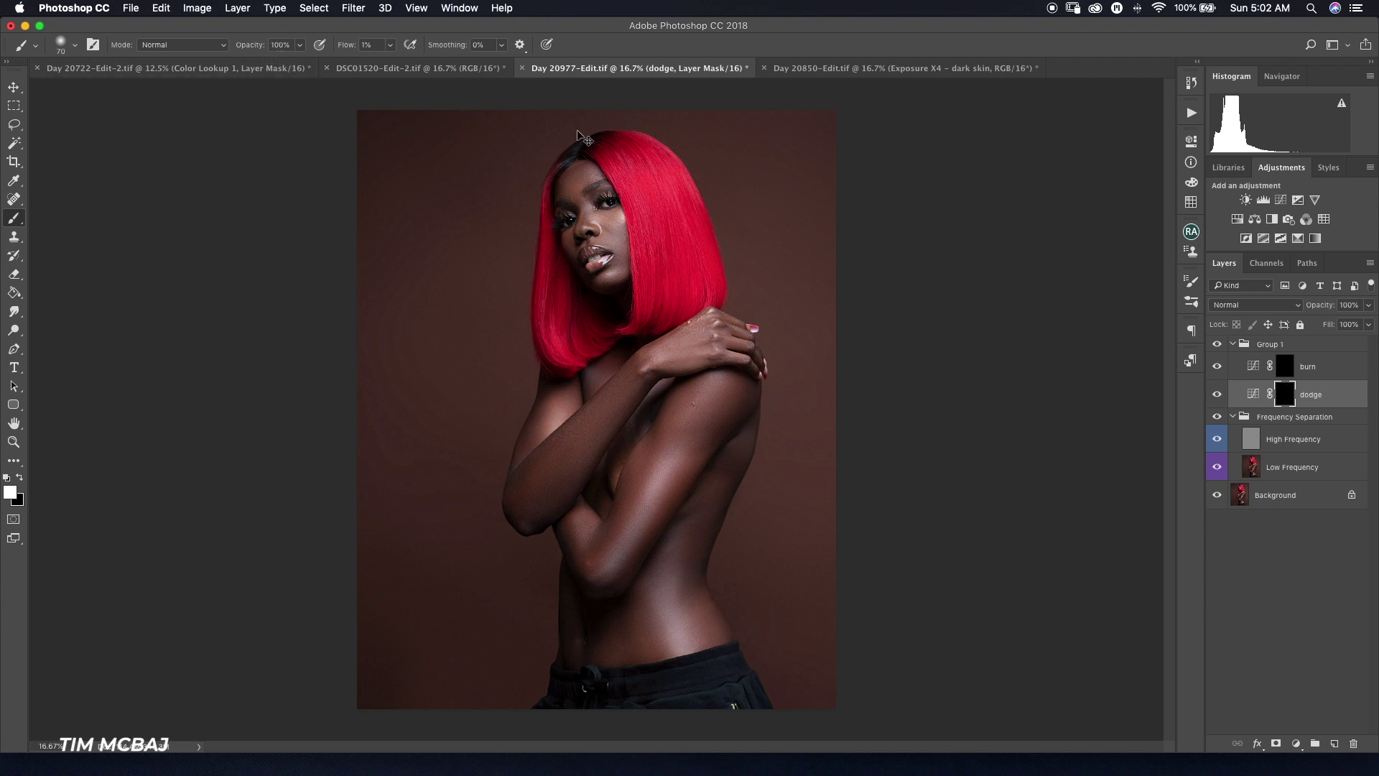
key(super+plus)
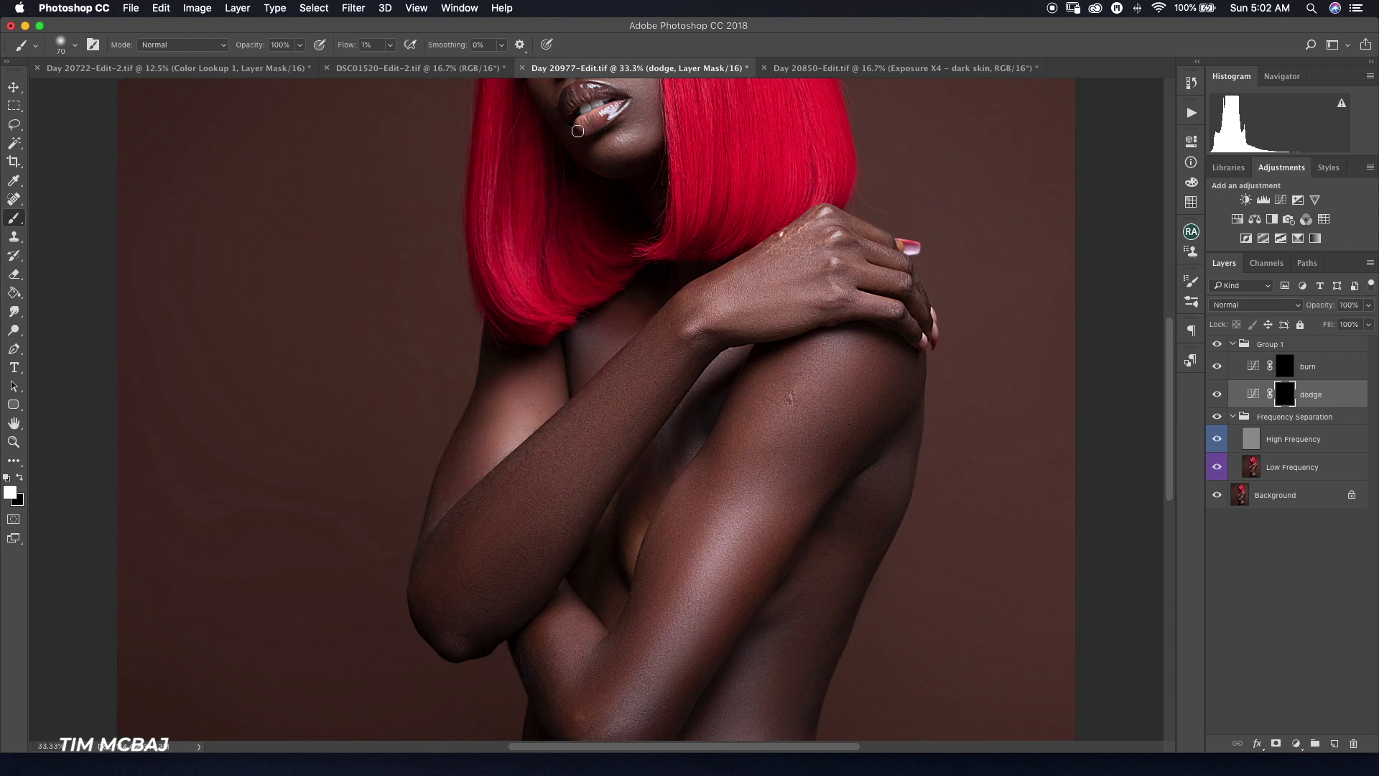
scroll(748, 232, up, 5)
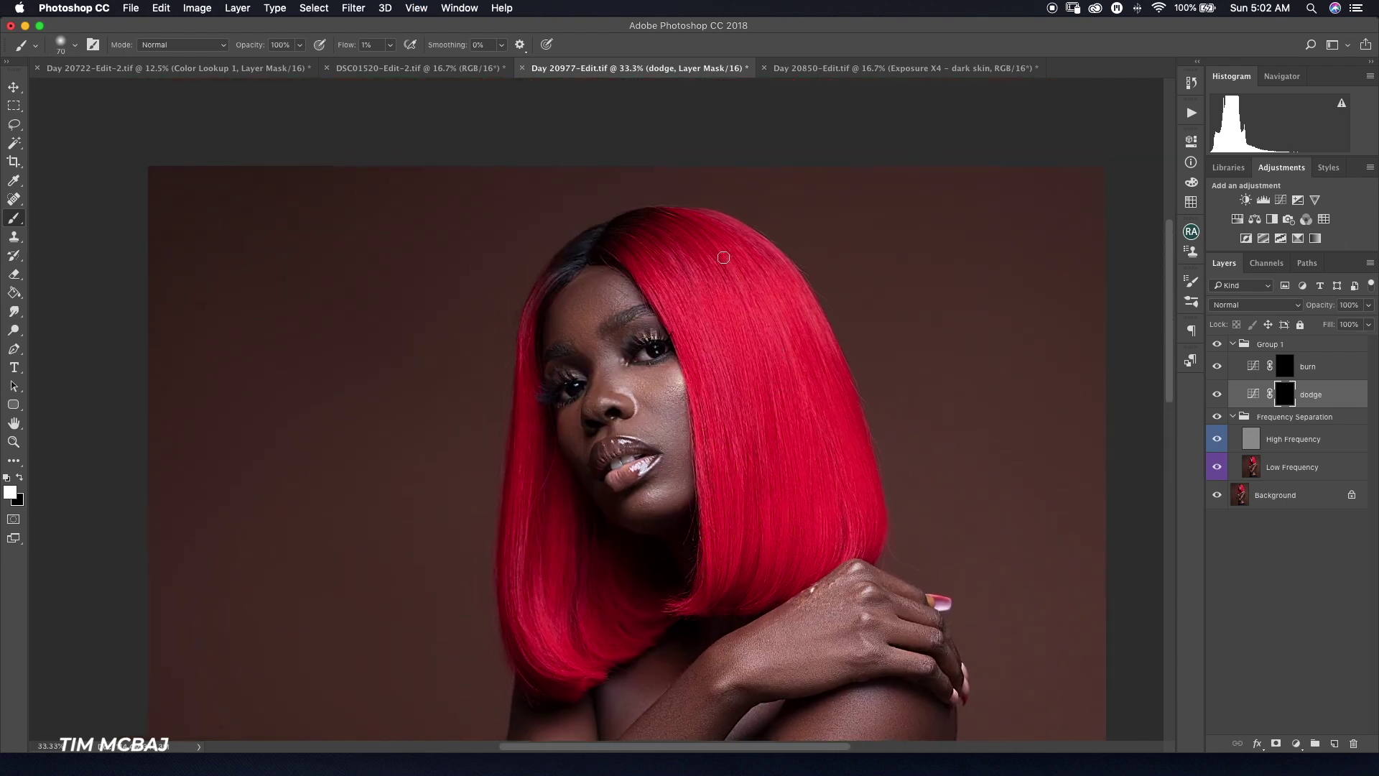
key(bracketleft)
key(bracketleft)
key(bracketleft)
key(bracketleft)
key(bracketleft)
key(bracketright)
key(bracketright)
key(bracketleft)
key(bracketleft)
key(bracketleft)
key(bracketleft)
key(bracketright)
key(bracketright)
key(bracketleft)
key(bracketleft)
key(bracketleft)
key(bracketleft)
key(bracketleft)
key(bracketleft)
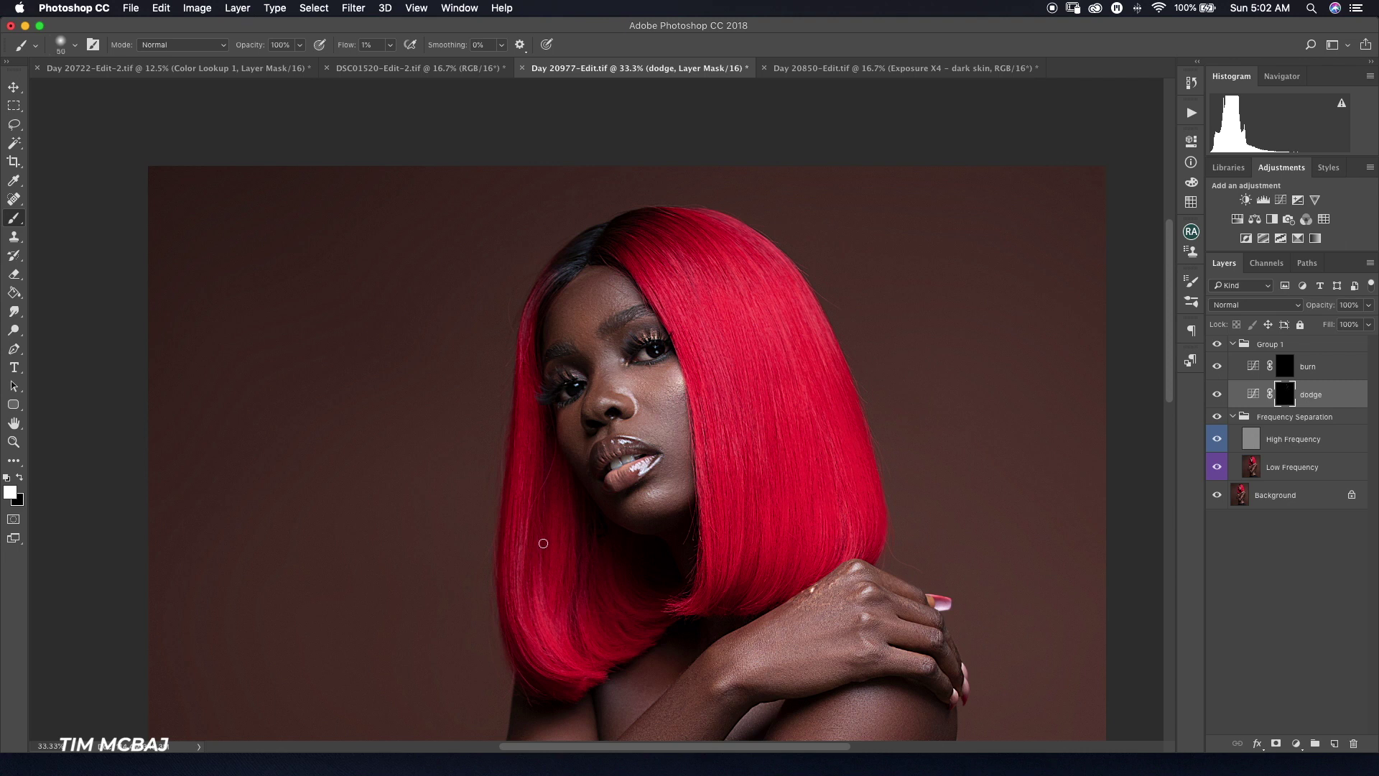
key(bracketright)
key(bracketright)
key(bracketright)
Brighten the broader highlights of the hair on the dodge mask with a brush of about 70 px
key(super+minus)
key(super+minus)
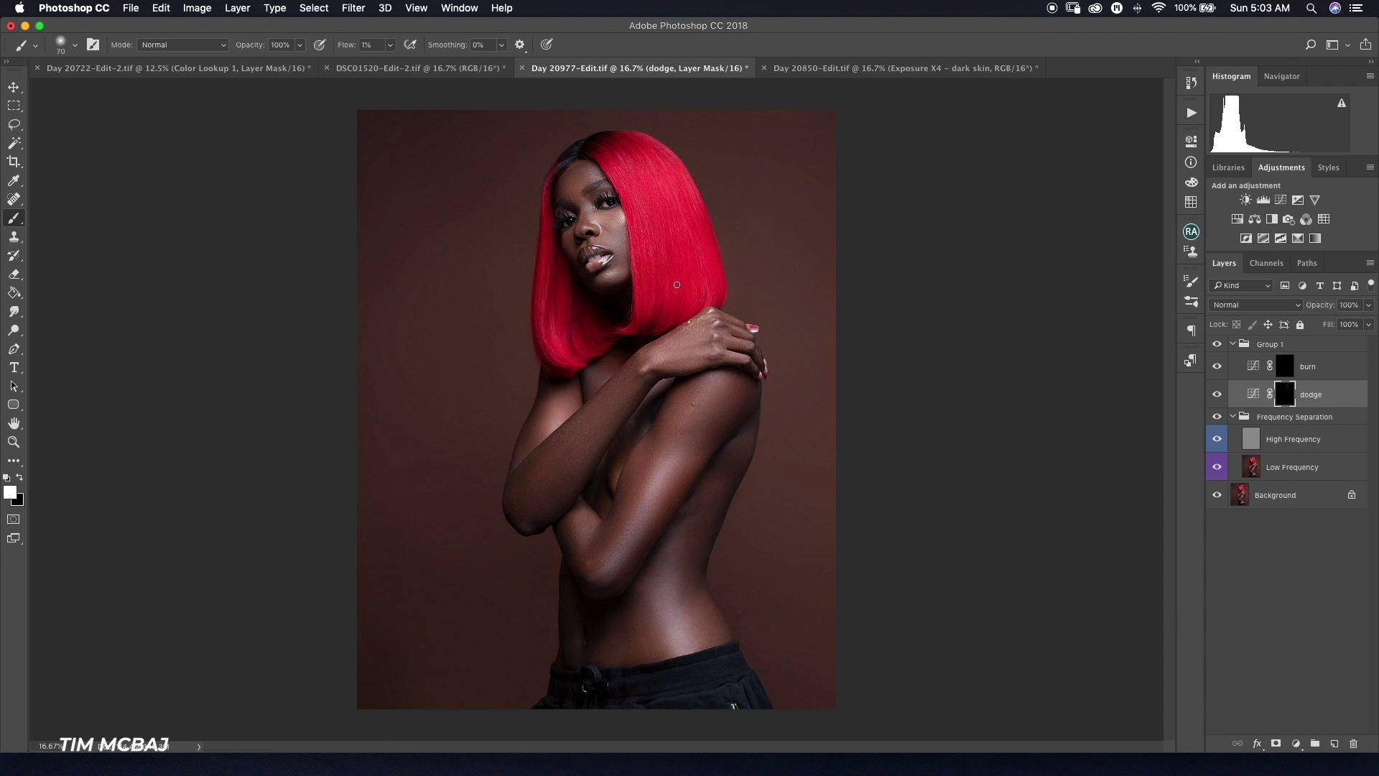
key(bracketright)
key(bracketleft)
key(bracketleft)
Alternate between the burn and dodge masks to darken the hair's shadows and lift its highlights, using a 70 to 80 px brush
click(1285, 370)
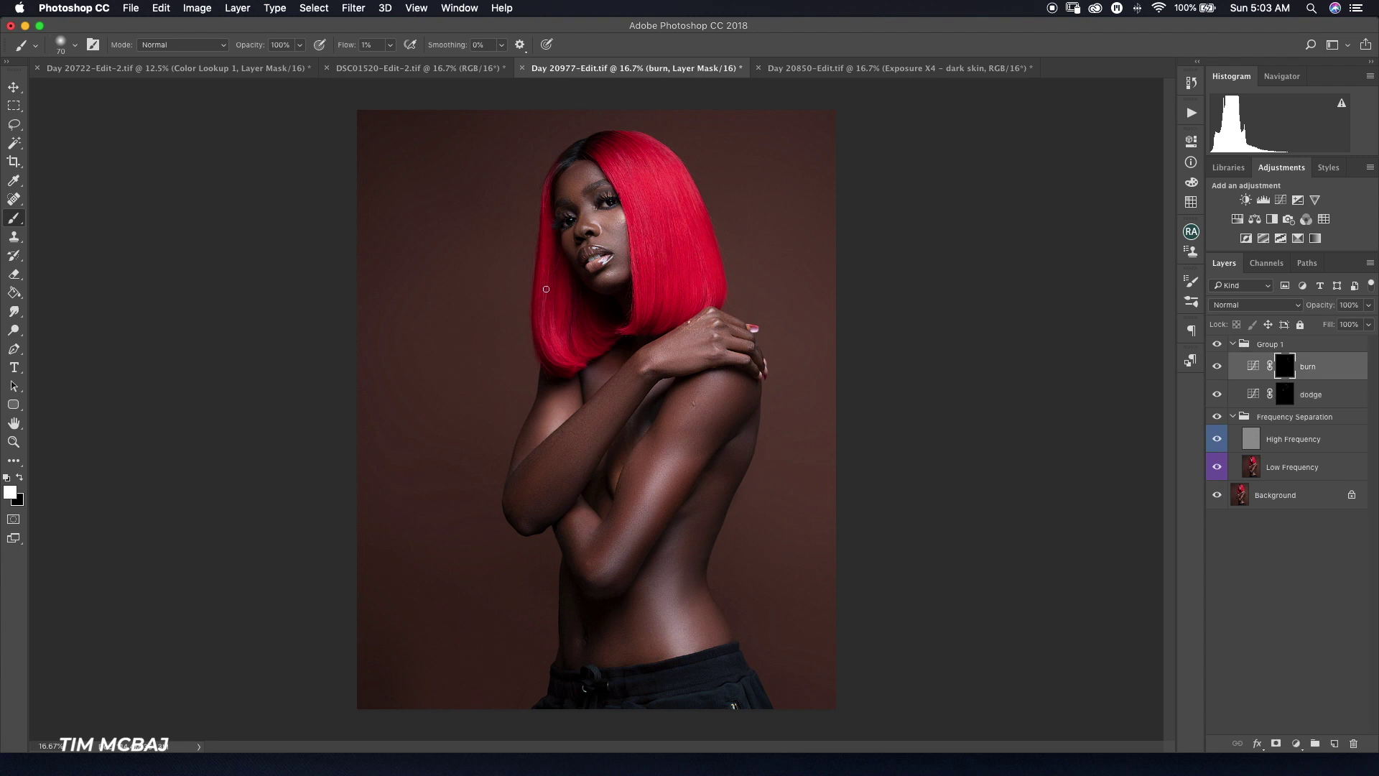
click(1280, 400)
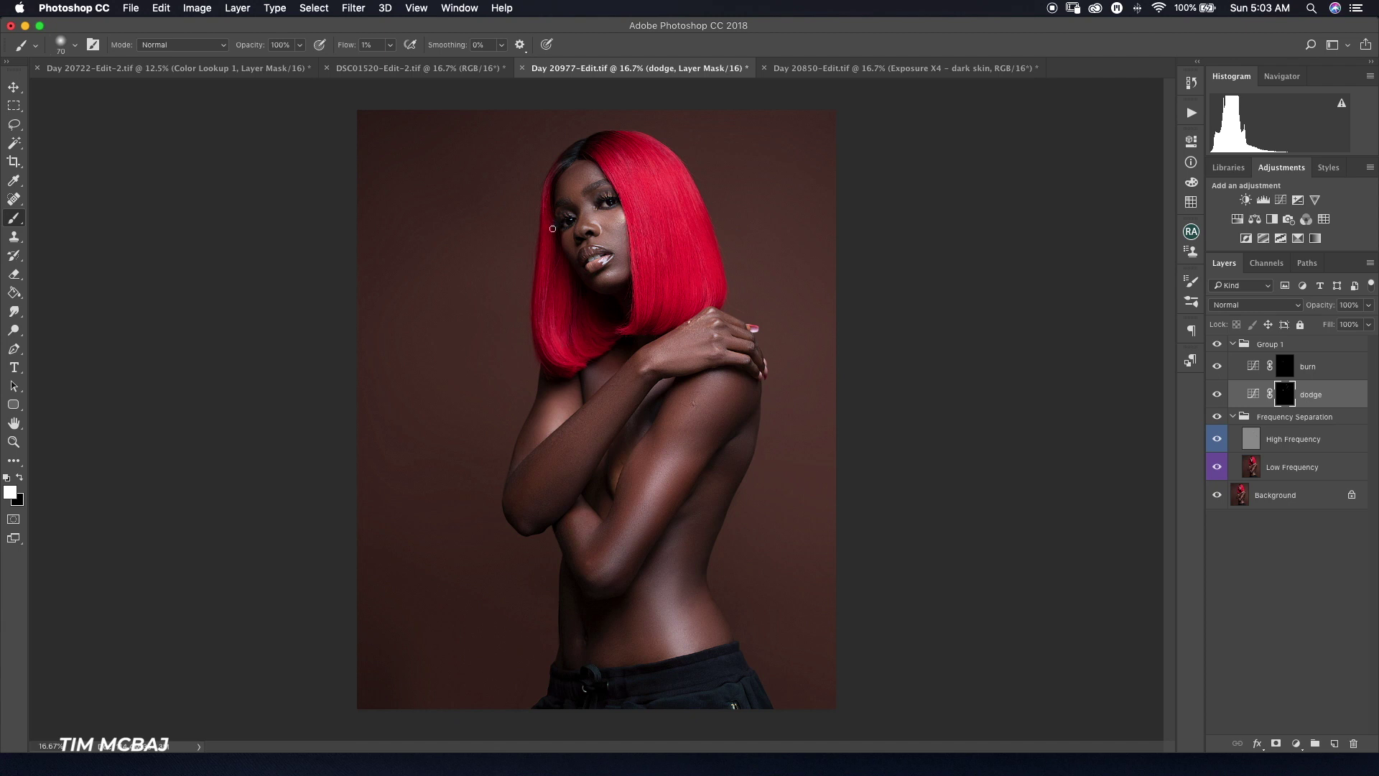
click(1285, 366)
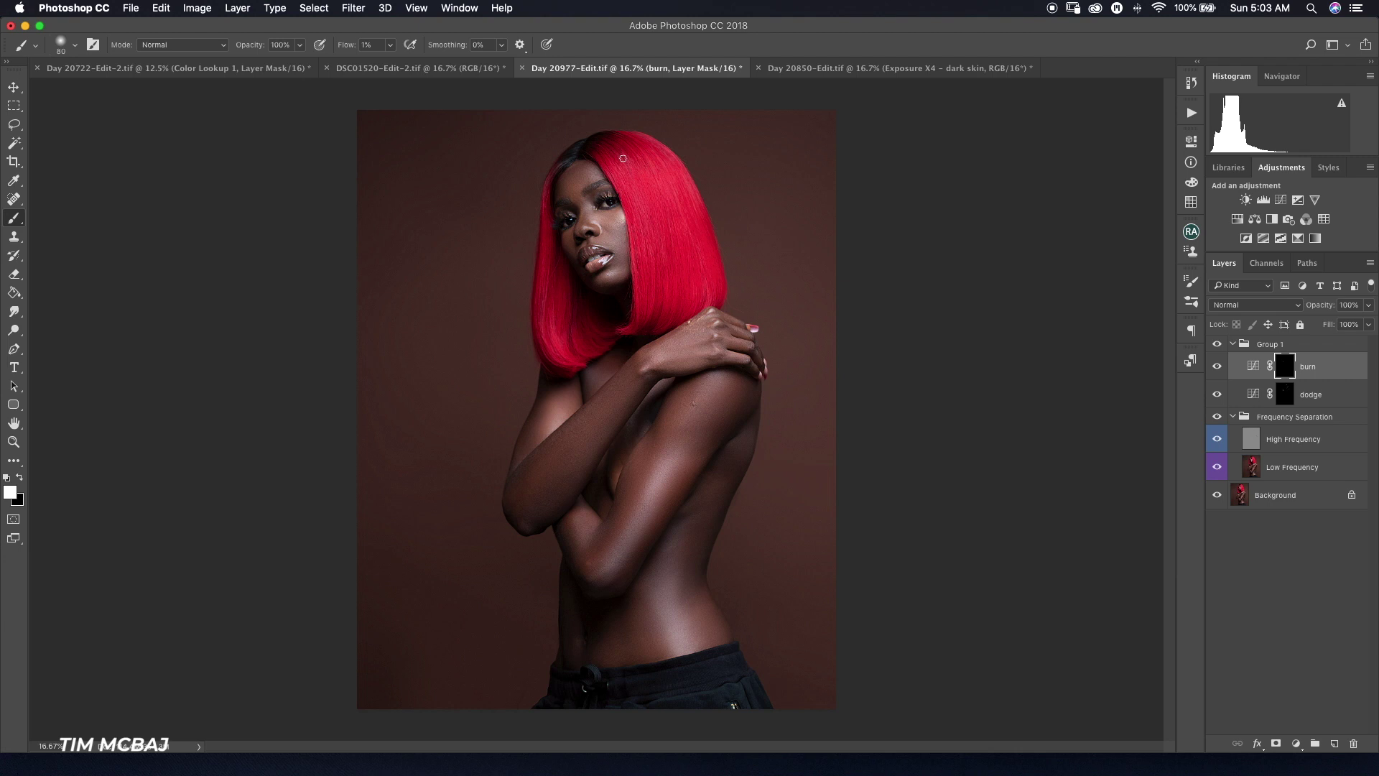
key(bracketright)
click(1292, 471)
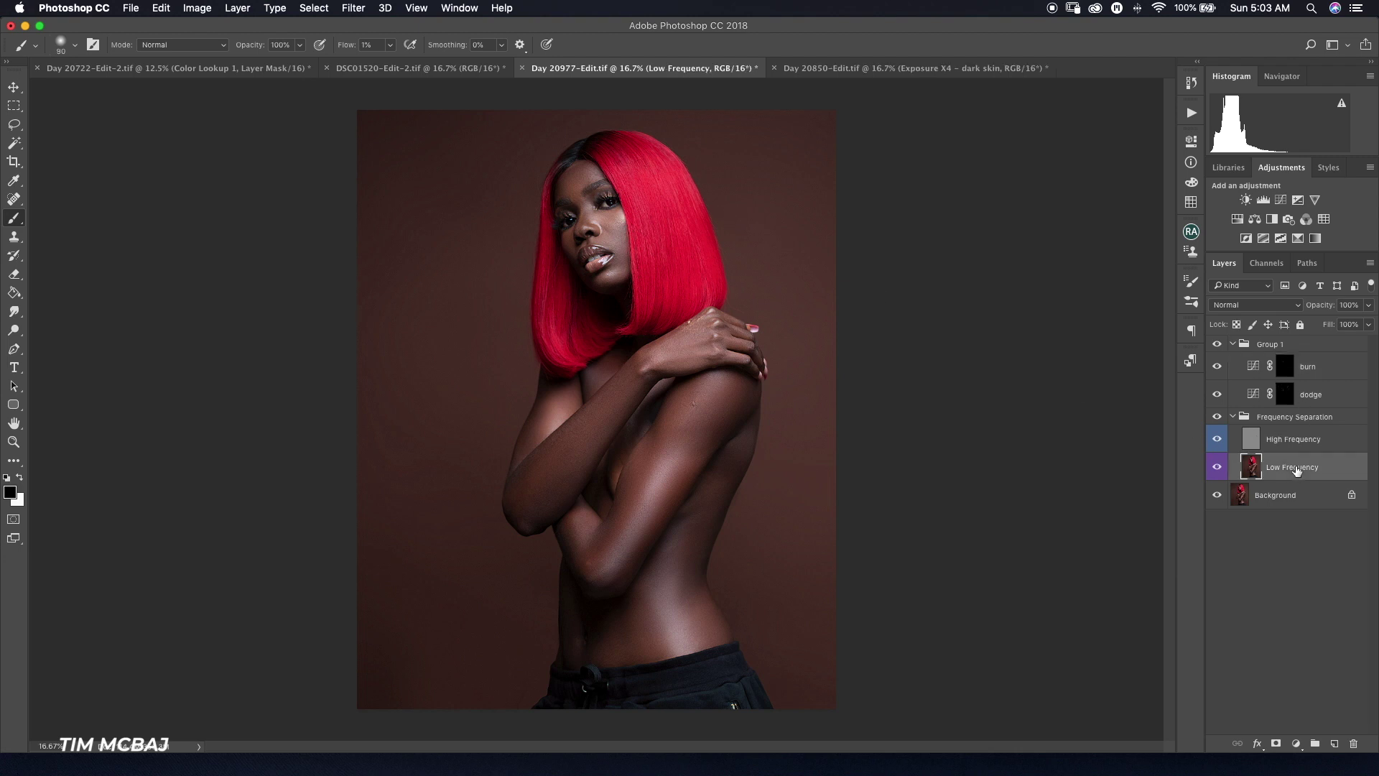
click(15, 217)
click(65, 244)
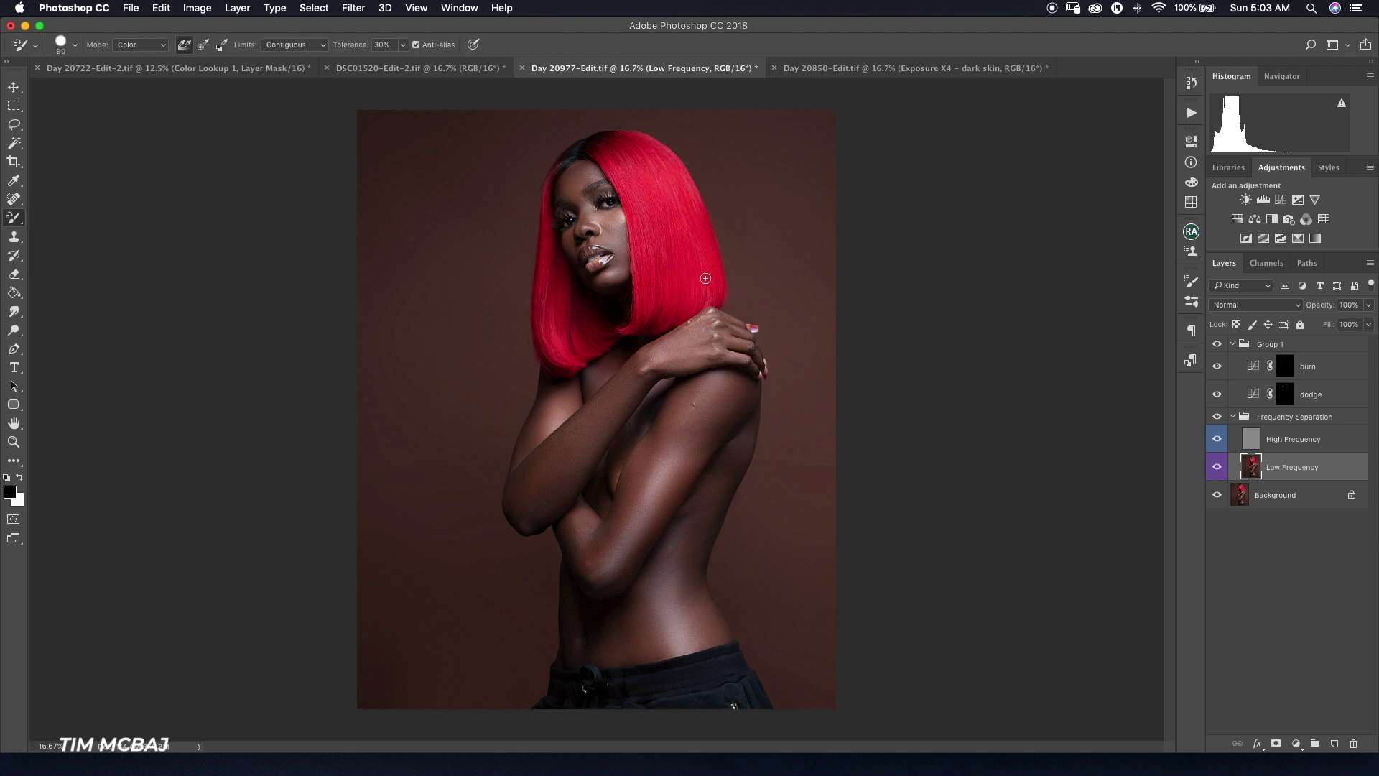
key(bracketright)
key(bracketright)
key(bracketright)
Blend the uneven tones of the red hair on the Low Frequency layer with the Mixer Brush, varying its size
right_click(14, 219)
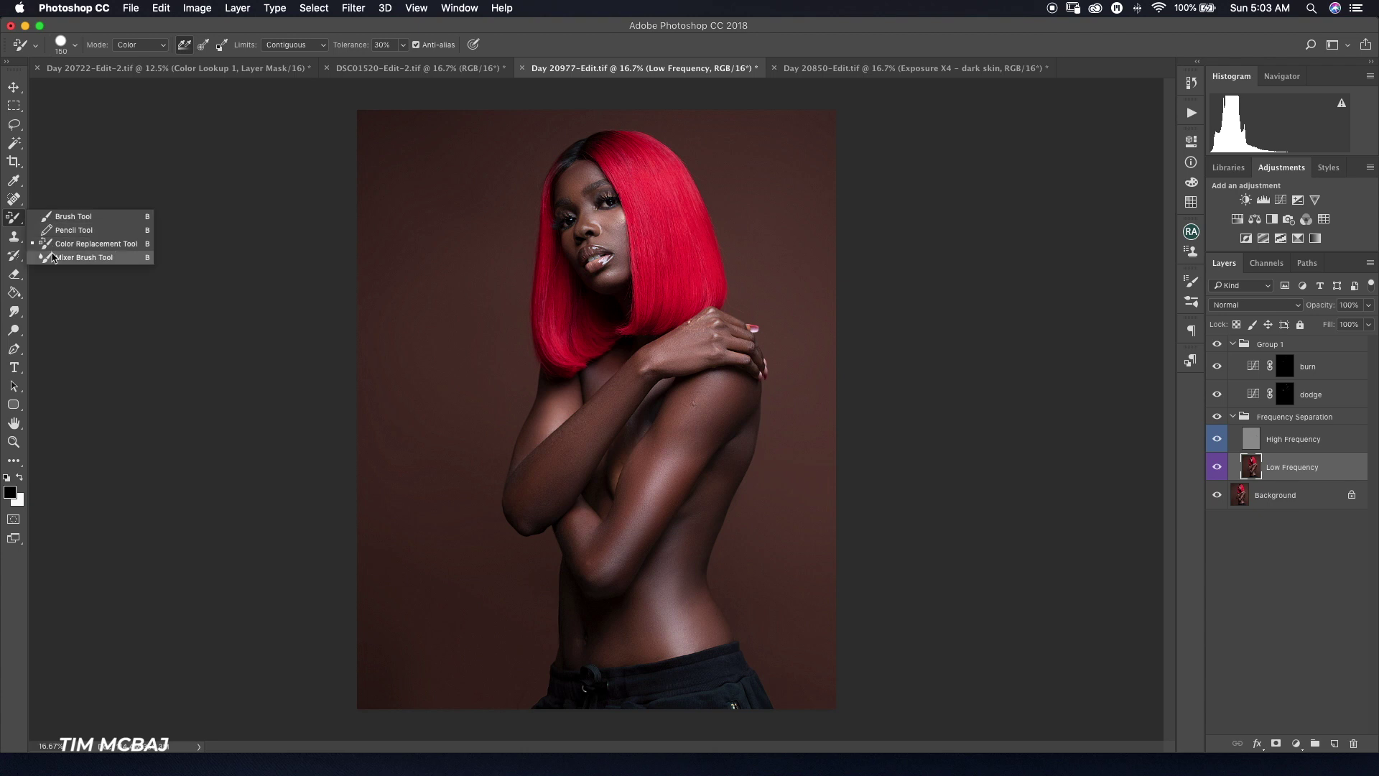
click(54, 257)
key(bracketright)
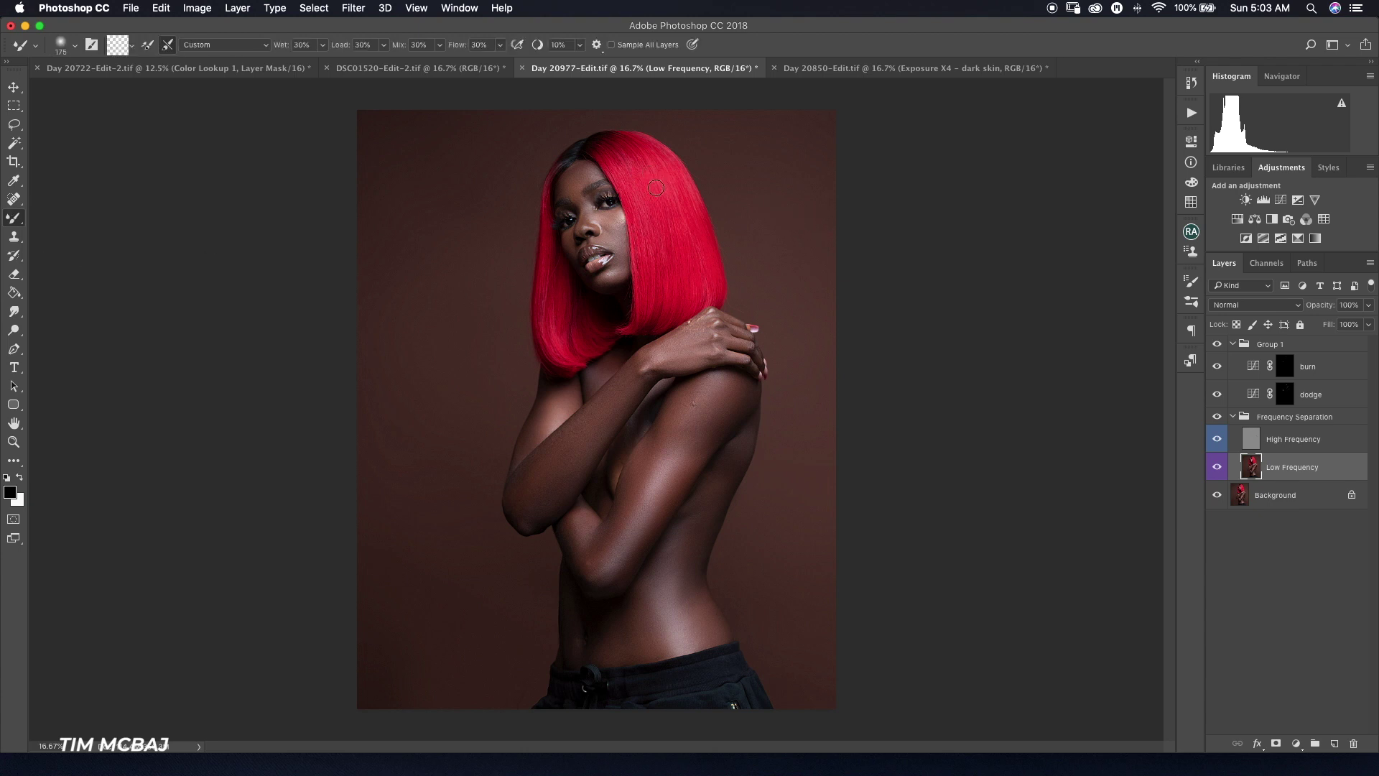
click(1254, 468)
key(bracketright)
key(bracketright)
key(bracketleft)
key(bracketleft)
key(bracketleft)
key(bracketright)
key(bracketright)
key(bracketright)
key(bracketleft)
key(bracketleft)
key(bracketleft)
key(bracketright)
key(bracketright)
key(bracketleft)
key(bracketleft)
key(bracketleft)
key(bracketright)
key(bracketleft)
Smooth the hair's lower section near the shoulder and the narrow section on the opposite side of the face with the Mixer Brush
drag(684, 272, 702, 292)
key(bracketleft)
key(bracketleft)
key(bracketright)
key(bracketright)
key(bracketleft)
key(bracketright)
key(bracketright)
mouse_move(542, 280)
mouse_down()
mouse_move(543, 313)
mouse_move(550, 275)
mouse_up()
key(bracketleft)
Step back to an earlier Mixer Brush state in the history and blend the hair near the shoulder again
click(1191, 83)
click(1088, 168)
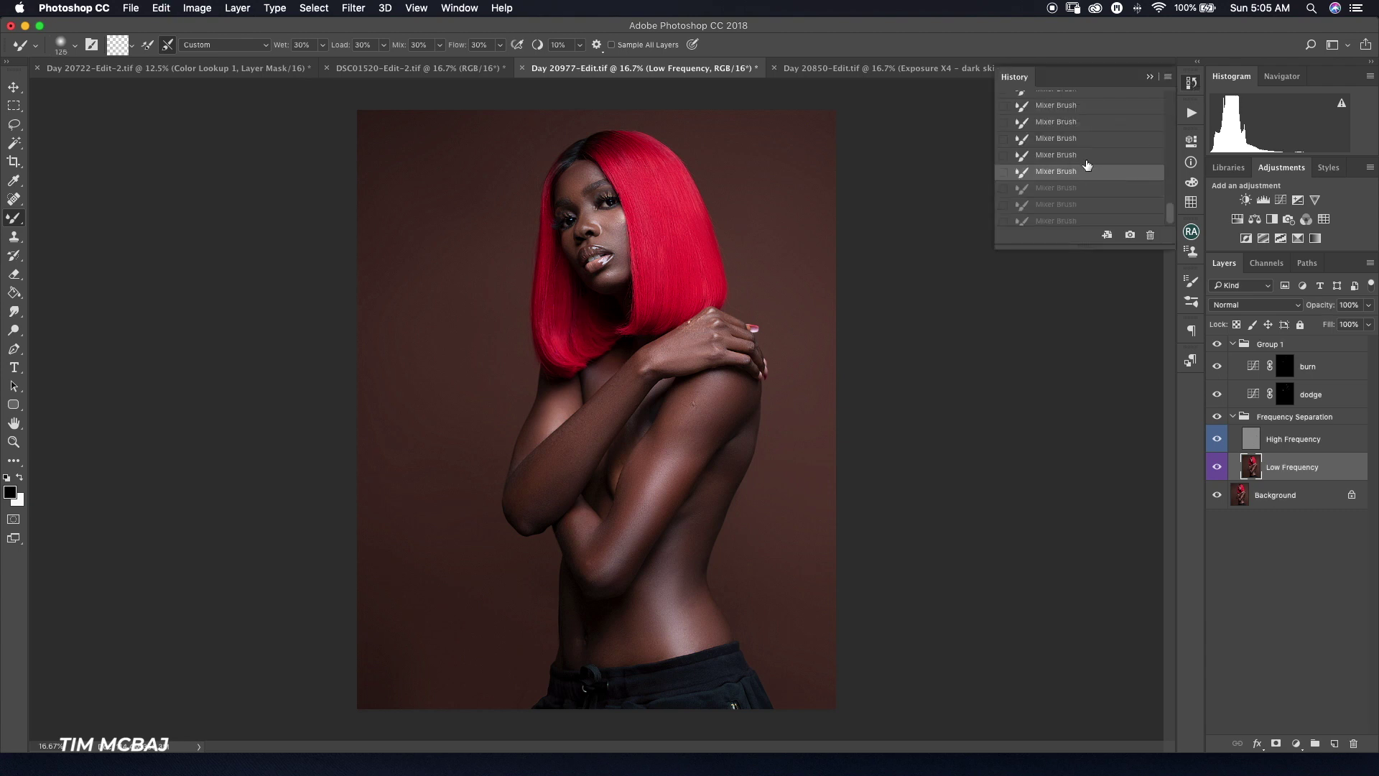
click(714, 269)
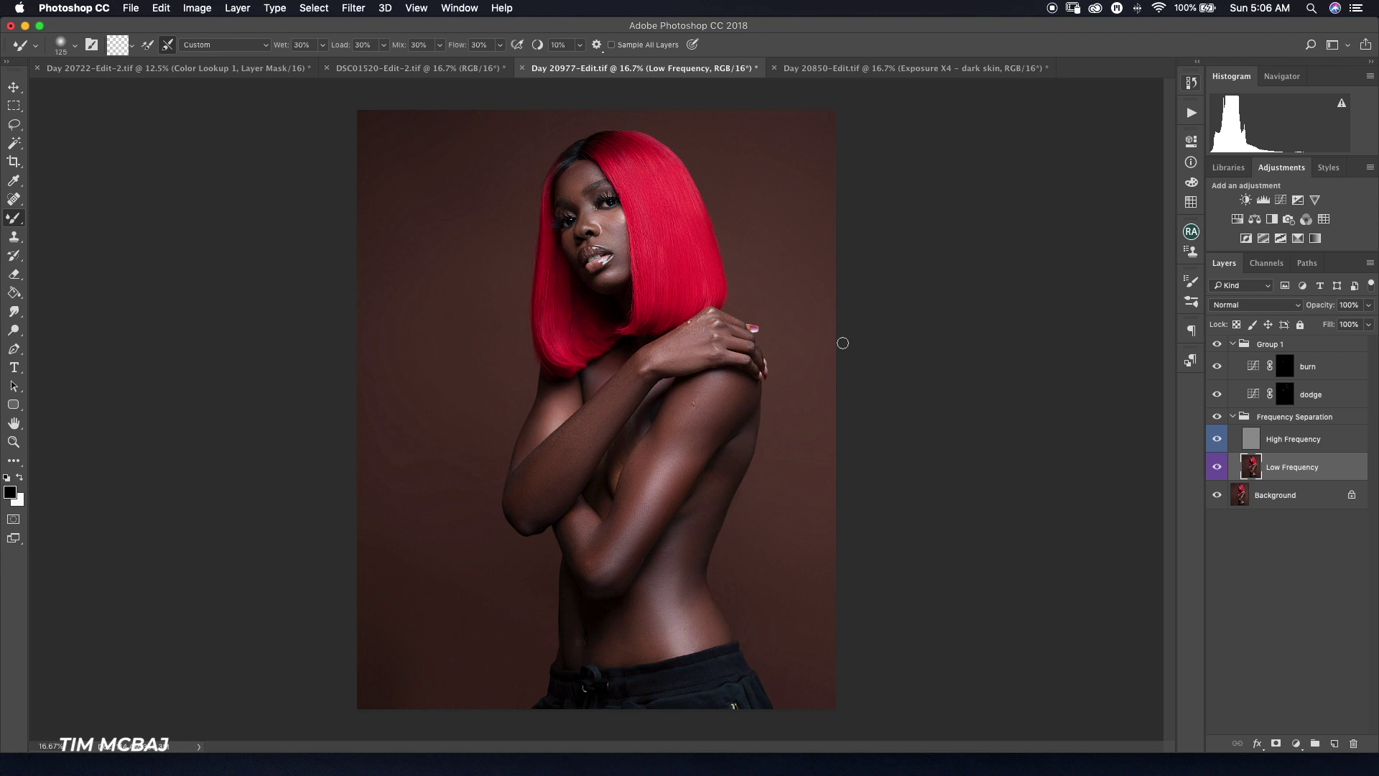
Return to the regular Brush and paint white on the dodge mask to lighten the hair's highlights at 1% flow
click(1286, 403)
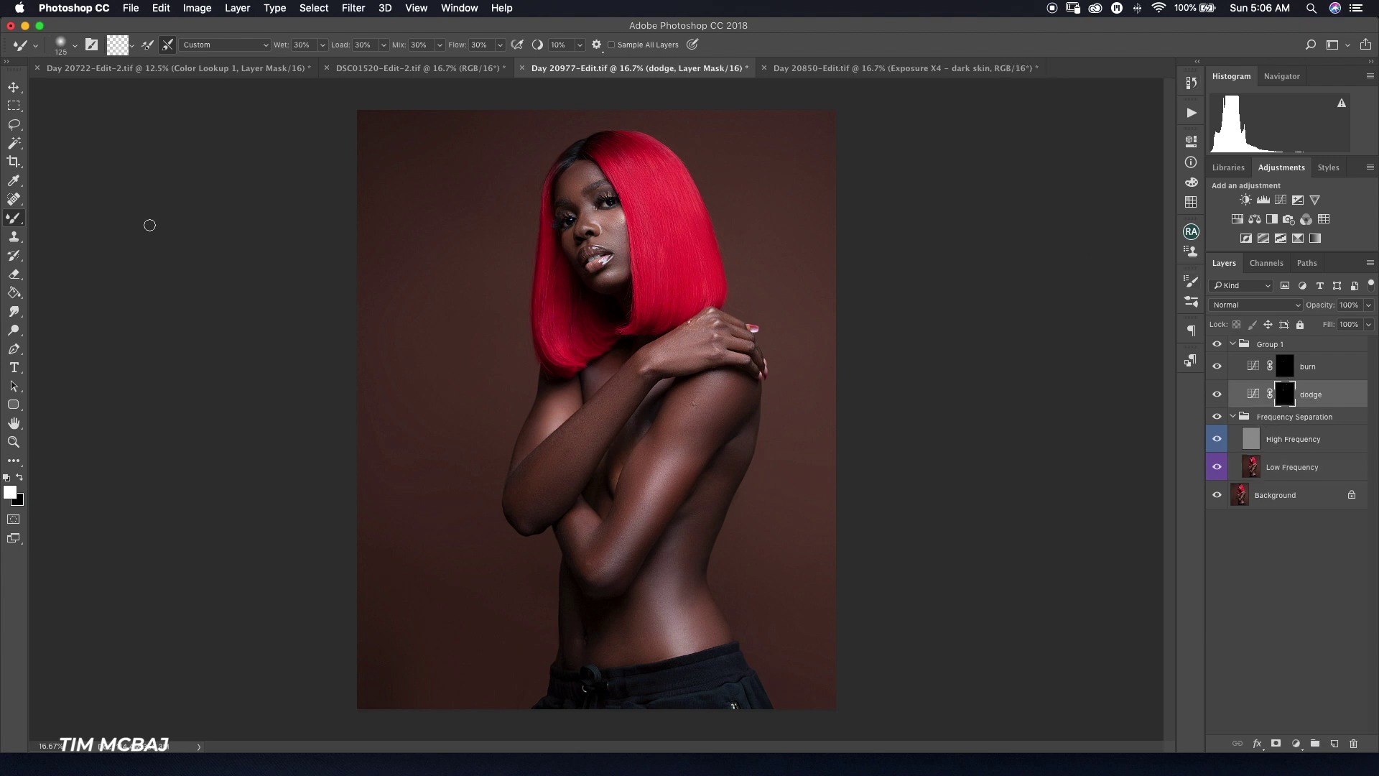
click(13, 219)
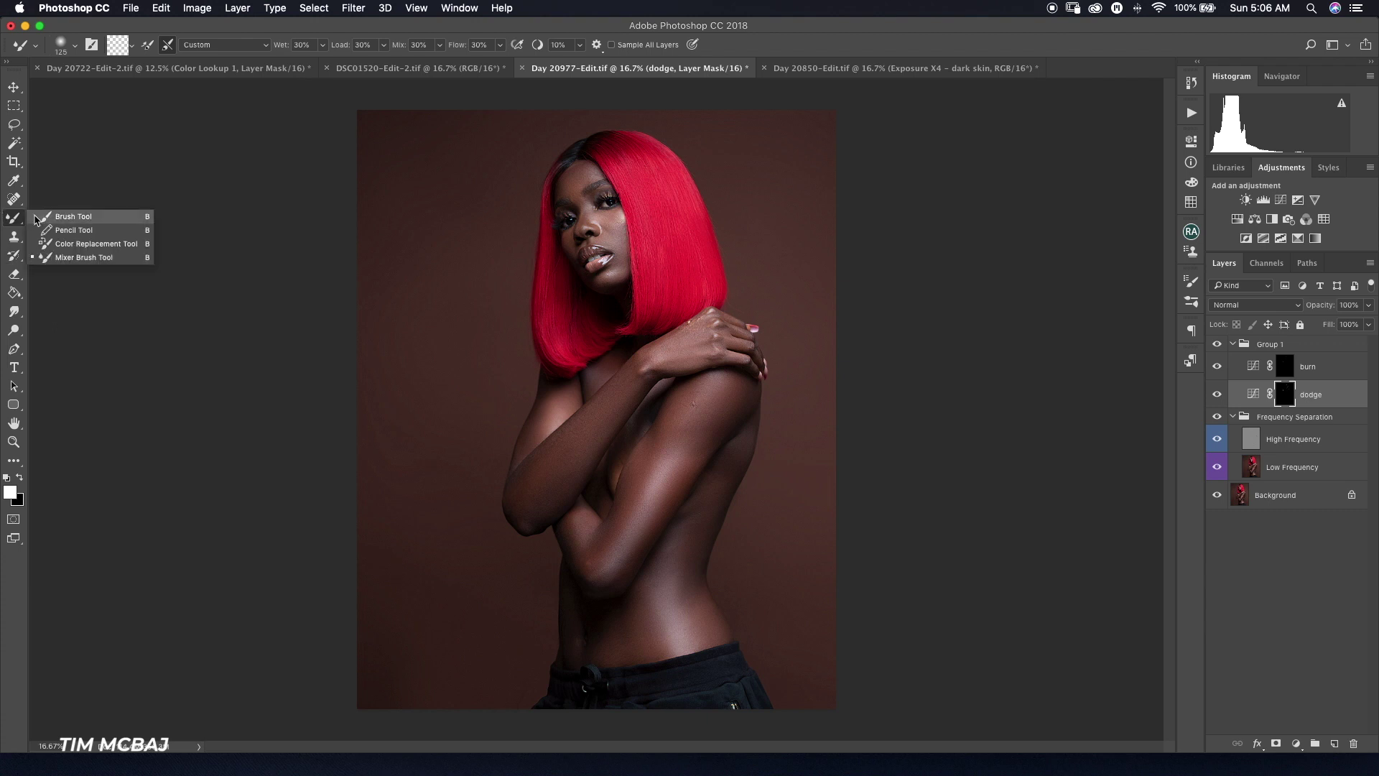
click(50, 219)
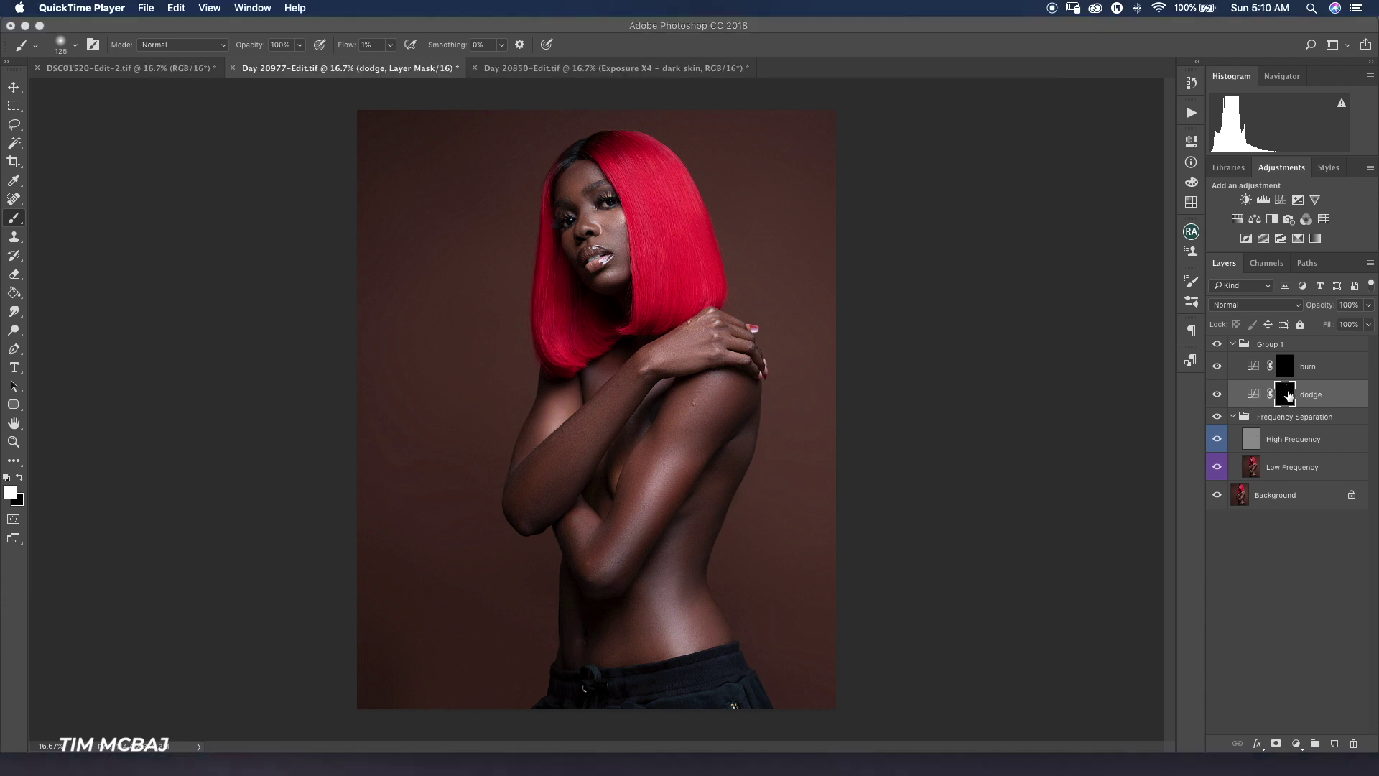
click(1291, 394)
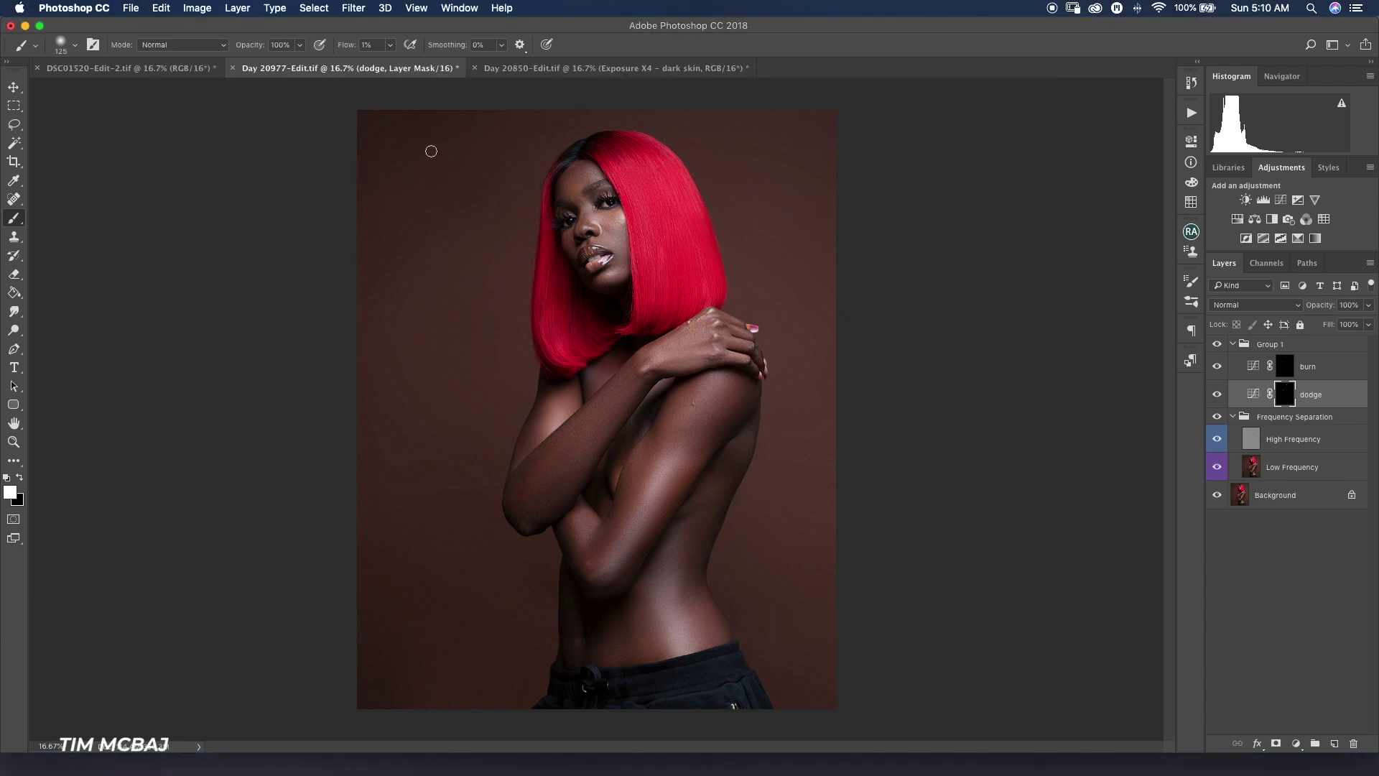
key(super+equal)
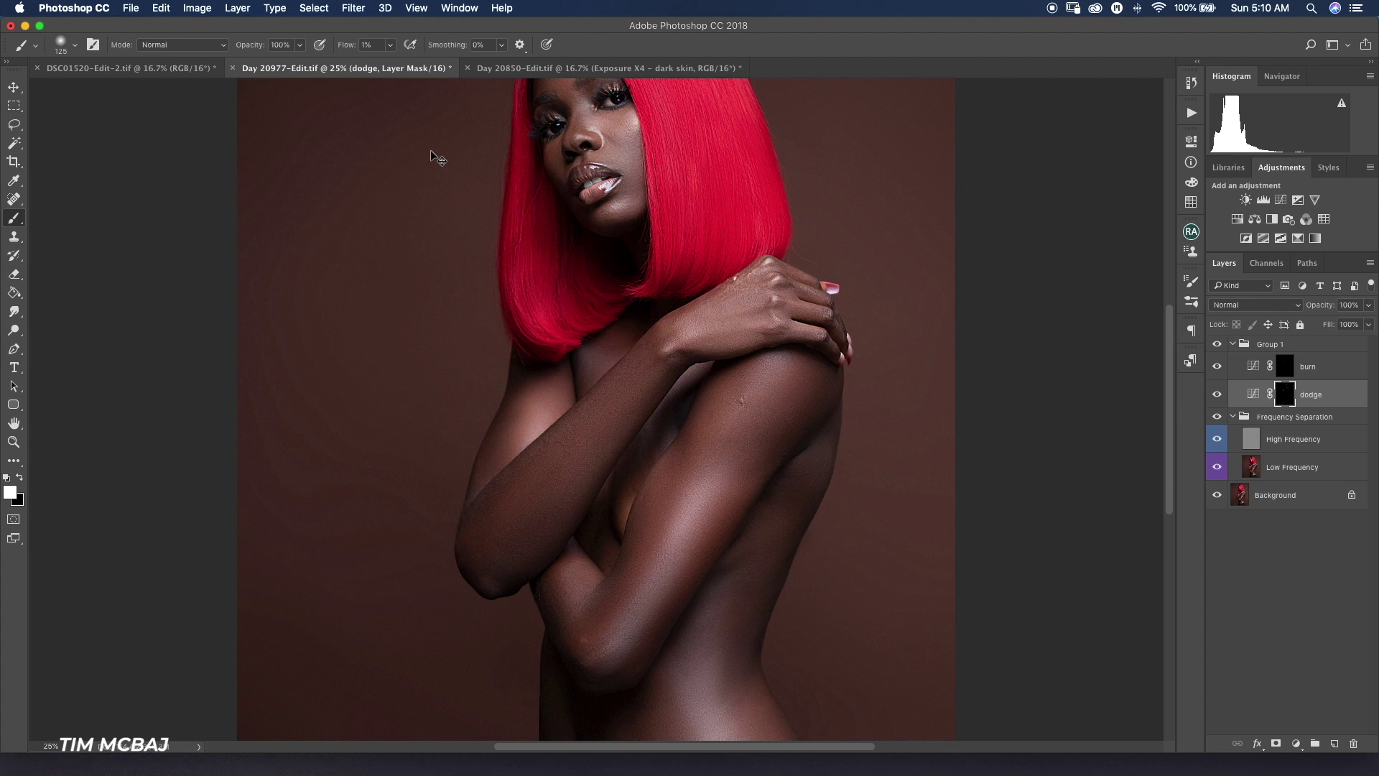
drag(664, 272, 683, 383)
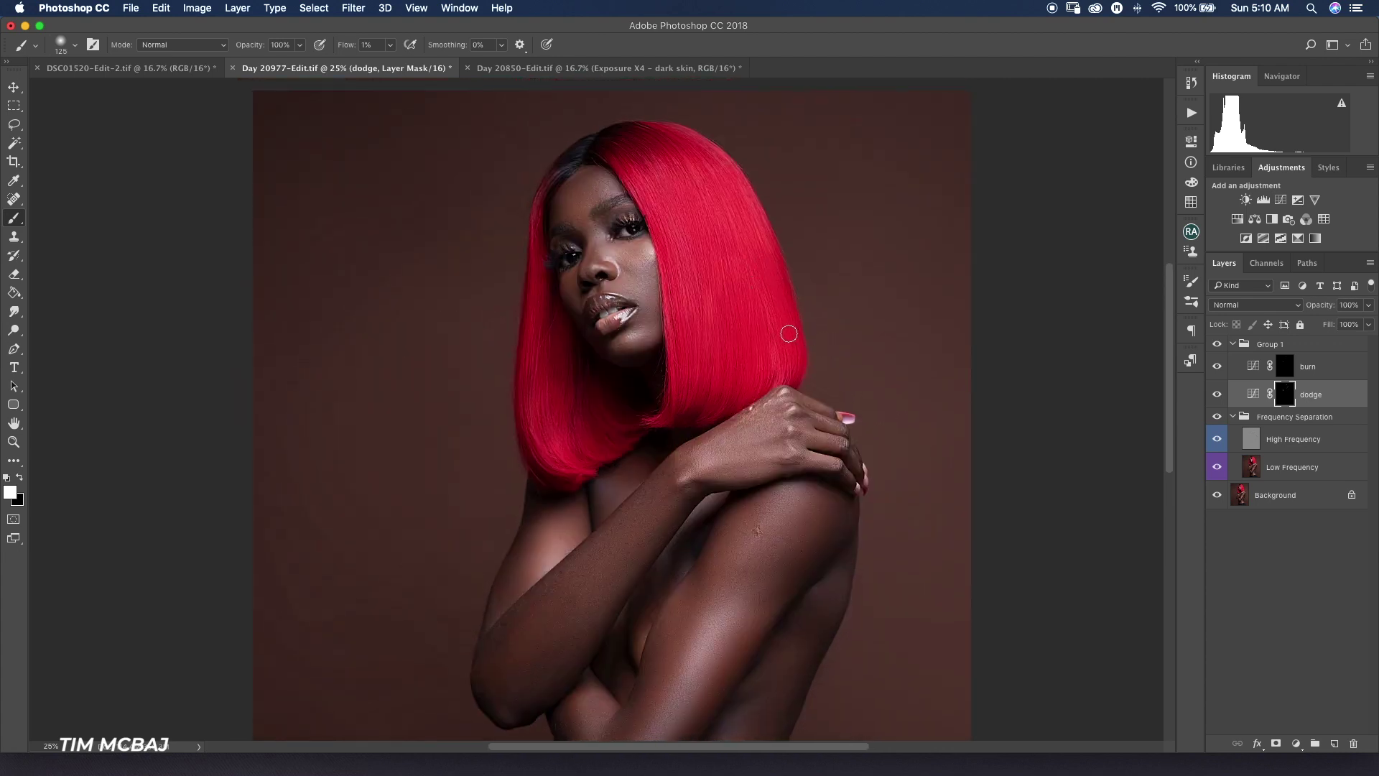
key(x)
key(backslash)
key(backslash)
key(x)
key(bracketright)
key(bracketleft)
key(bracketleft)
key(bracketleft)
key(bracketleft)
key(bracketright)
key(bracketleft)
key(bracketleft)
Darken the shadow strands of the hair on the burn mask with a brush of about 80 px
click(1284, 366)
key(bracketright)
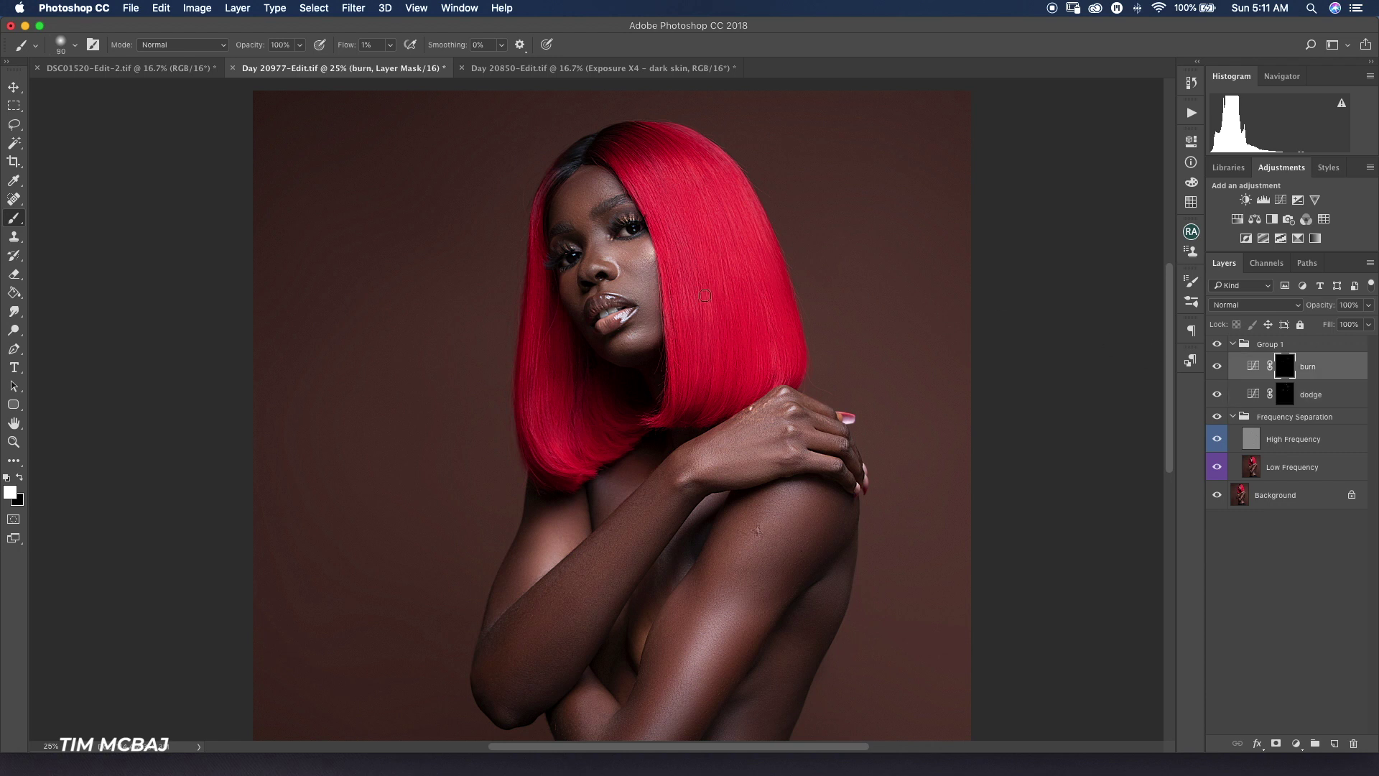
key(bracketleft)
Lighten the hair strands beside the face on the dodge mask with a brush of 70 to 80 px
click(1283, 394)
key(bracketleft)
key(bracketleft)
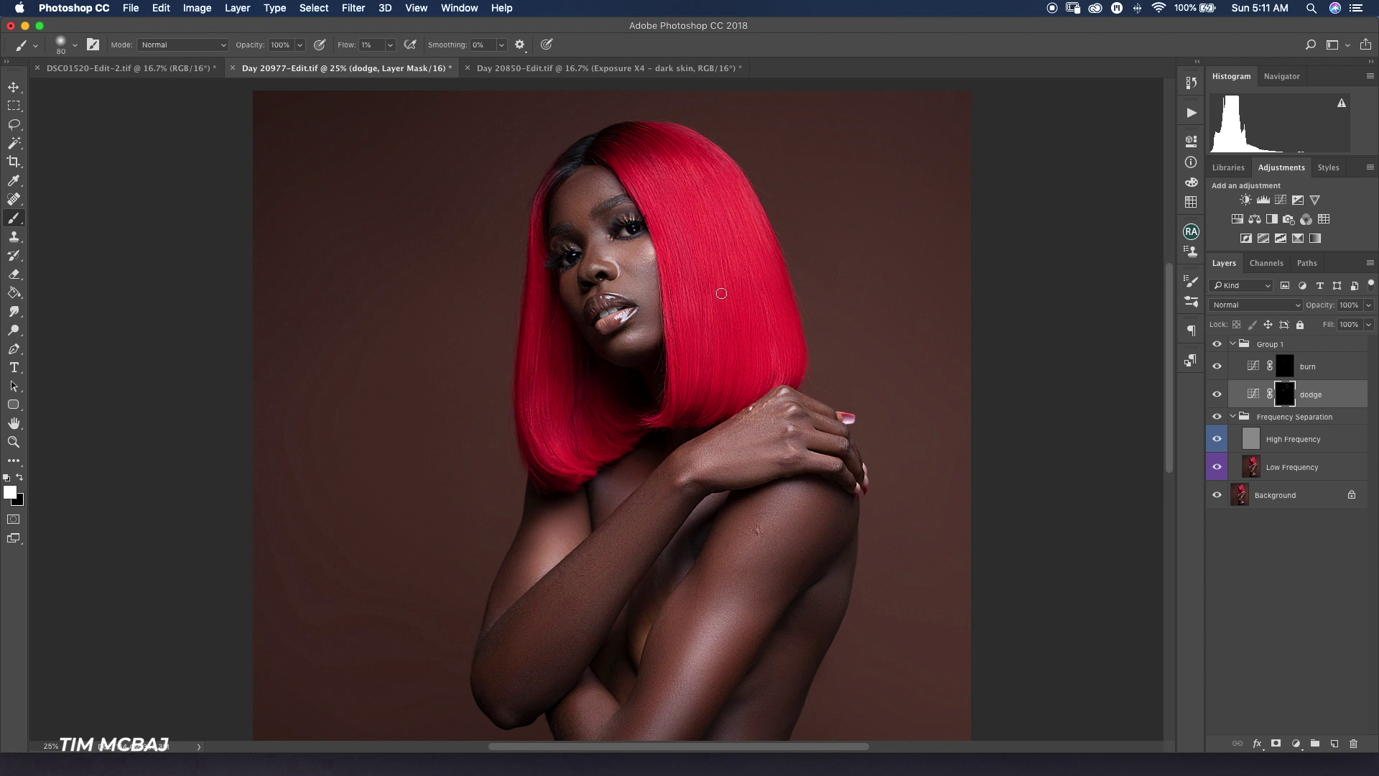
key(bracketright)
key(bracketright)
key(bracketleft)
key(bracketleft)
Refine the hair's contrast by painting fine strokes alternately on the burn and dodge masks, reducing the brush from 70 px
click(1287, 367)
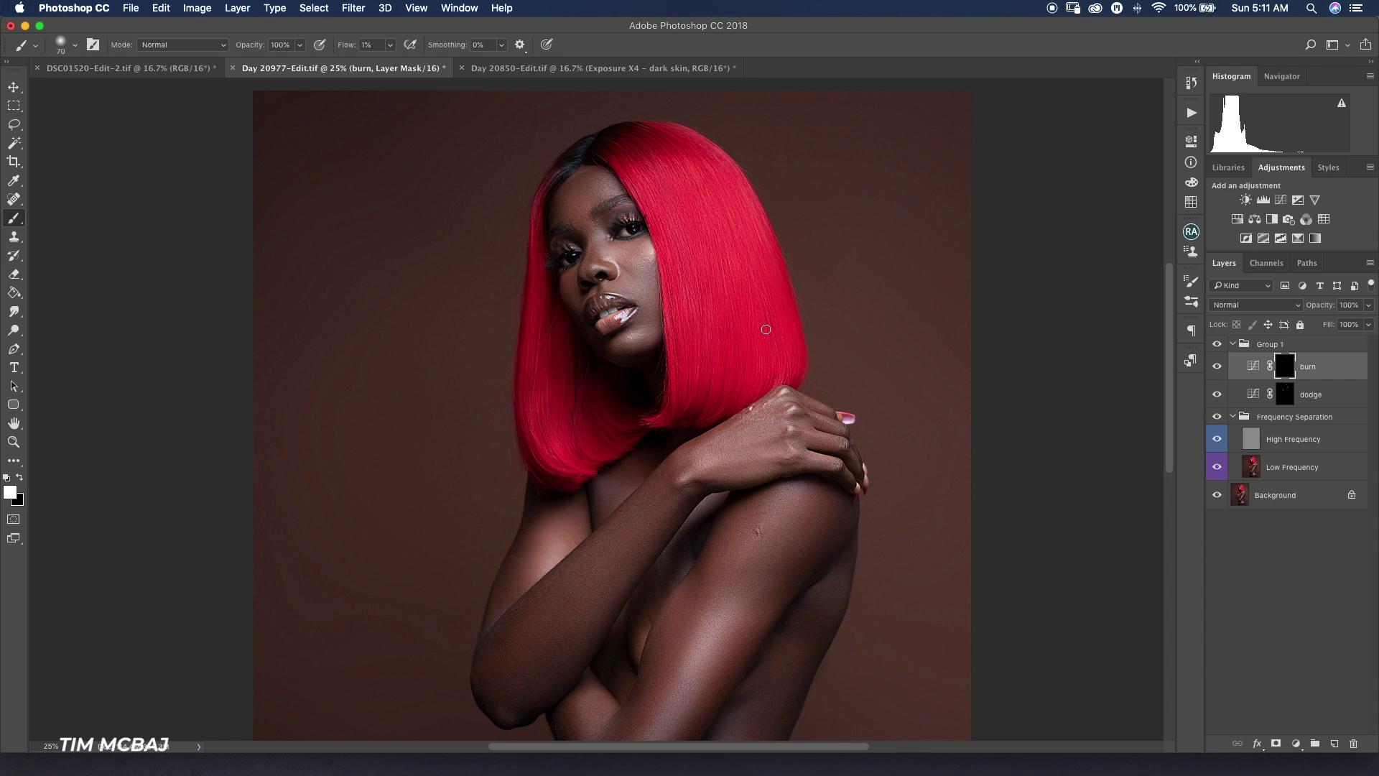
click(1290, 401)
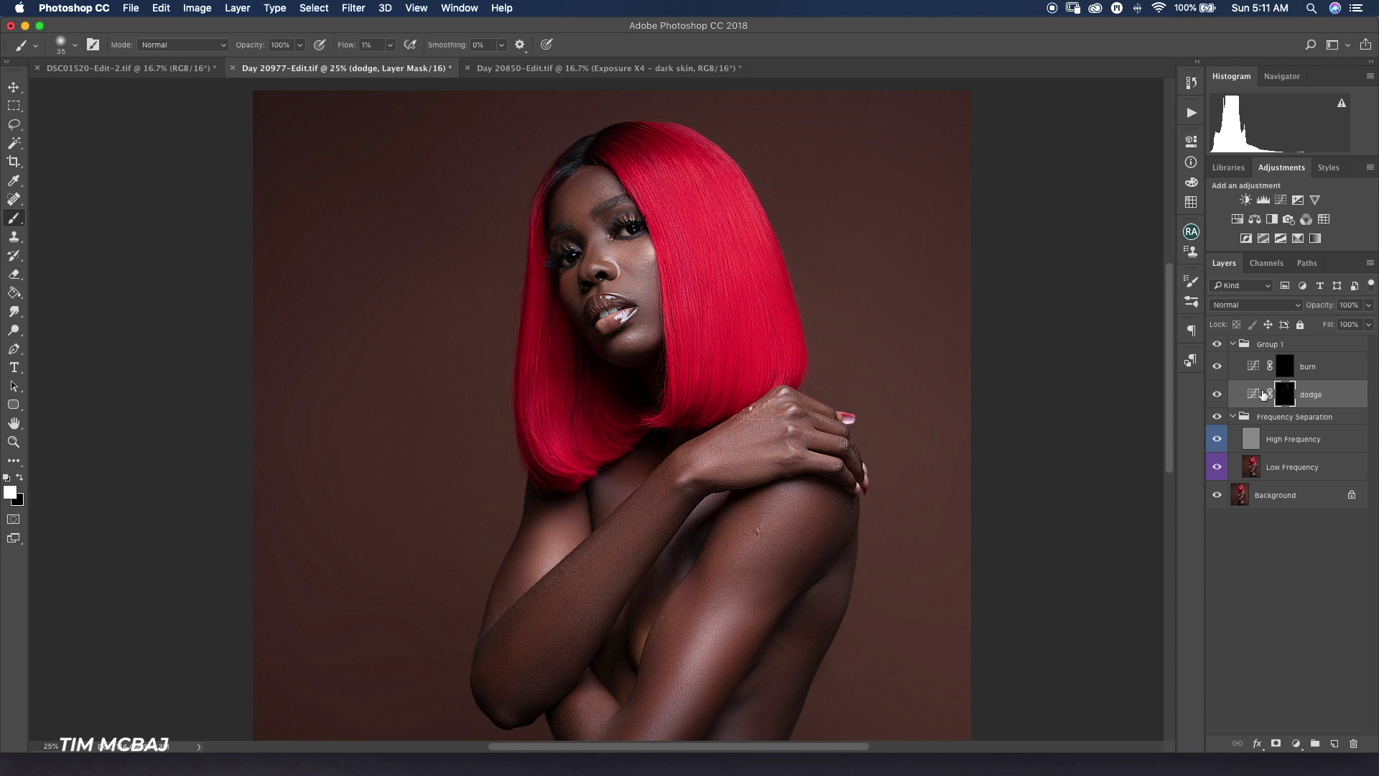
click(1285, 366)
key(bracketright)
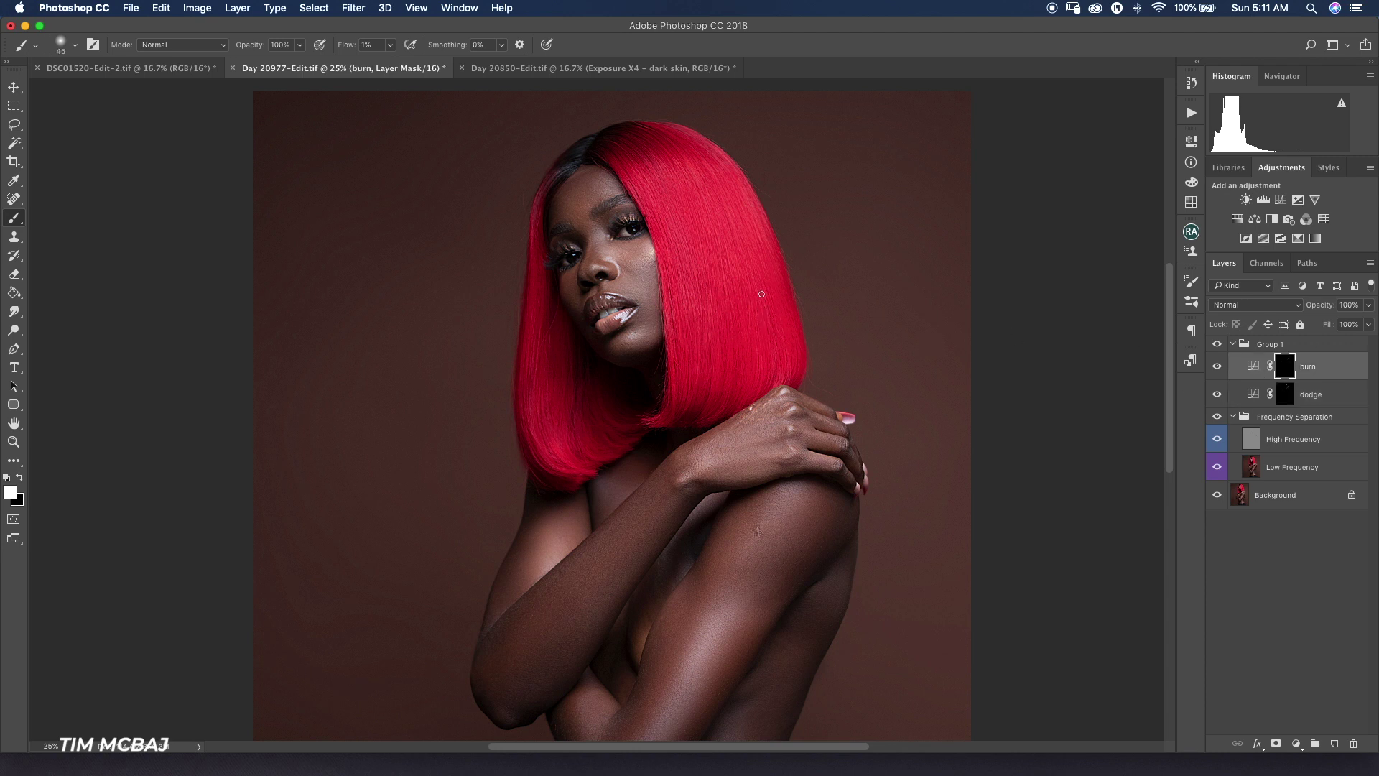
Brighten thin strands in the lower hair on the dodge mask with a brush of about 20 px
key(alt+bracketleft)
key(bracketright)
key(bracketright)
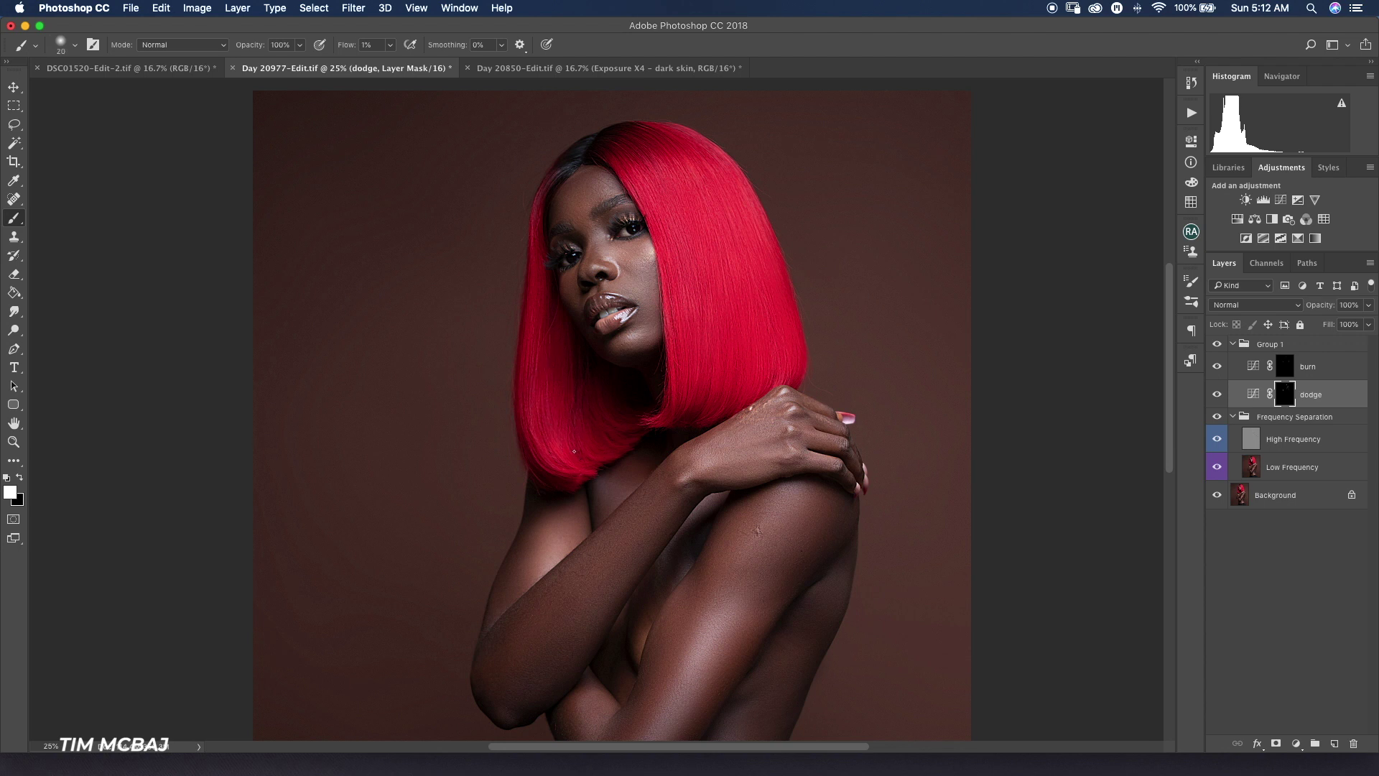
Deepen the hair's outer shadows on the burn mask with a larger brush, ranging from about 100 to 175 px
key(alt+bracketright)
key(bracketleft)
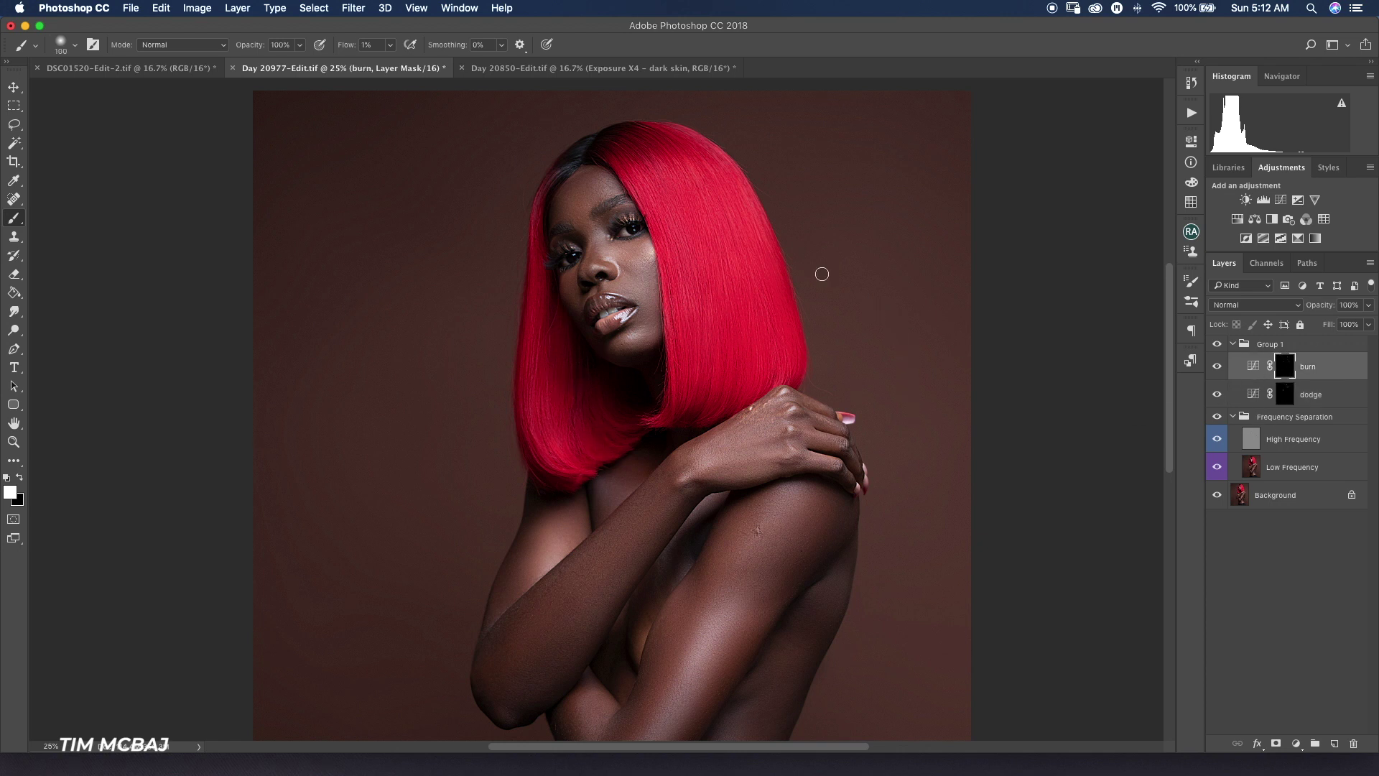
key(bracketright)
key(bracketright)
key(bracketright)
key(bracketright)
key(super+minus)
key(super+minus)
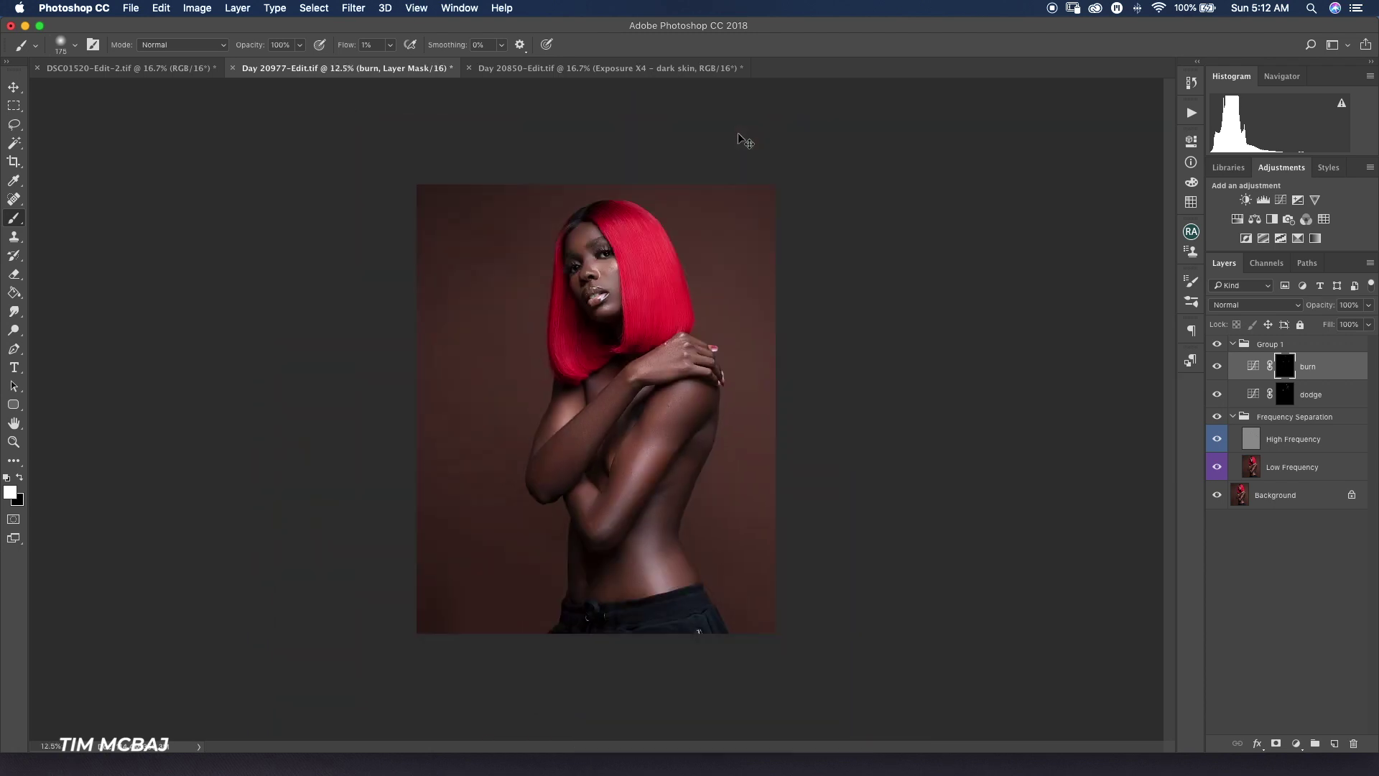
key(bracketright)
key(bracketleft)
key(bracketleft)
key(bracketleft)
Balance the hair's light and dark areas by switching between the dodge and burn masks with a smaller brush
key(alt+bracketleft)
key(alt+bracketright)
key(bracketleft)
key(alt+bracketleft)
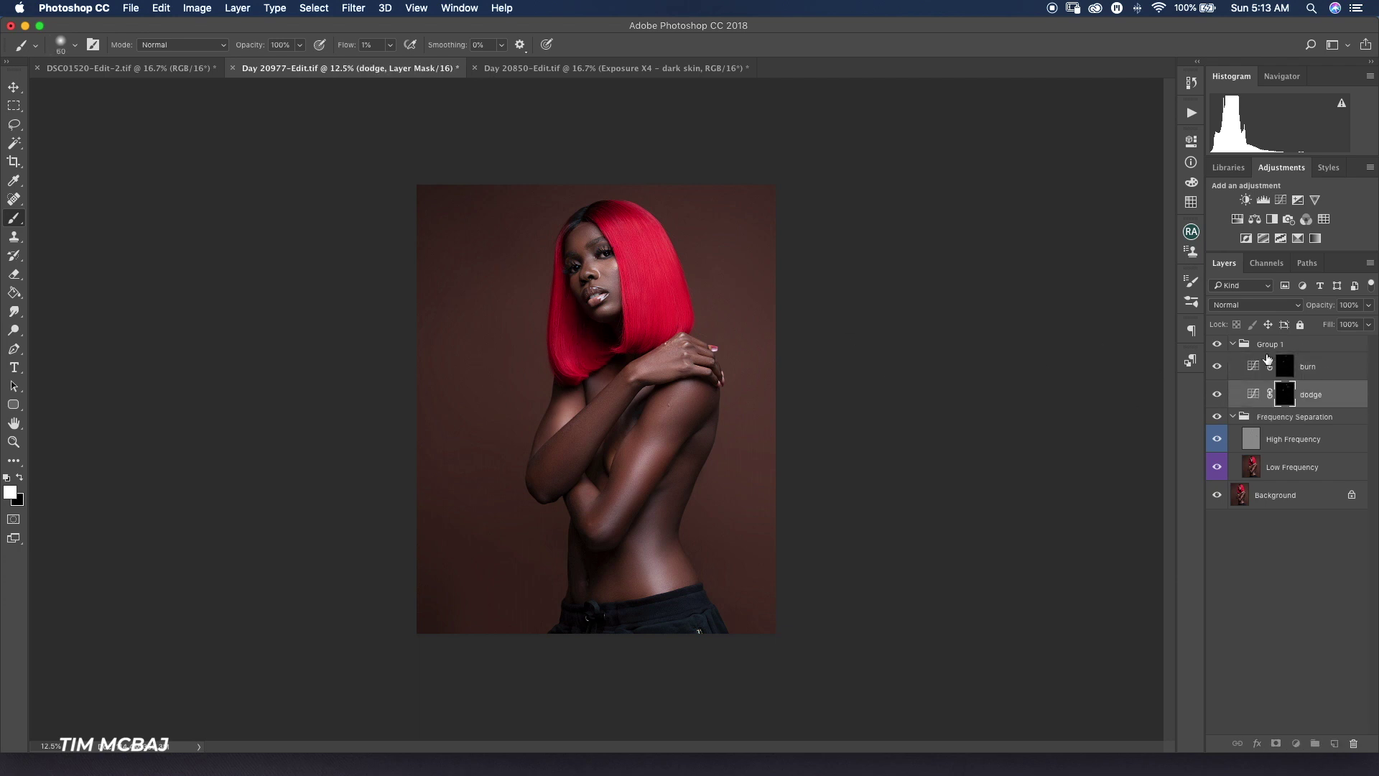
Darken broad shadow areas on the burn mask with an enlarged brush
key(alt+bracketright)
key(bracketright)
key(bracketright)
key(bracketright)
key(bracketright)
key(bracketright)
key(bracketright)
Touch up the highlights on the dodge mask with a reduced brush size
key(alt+bracketleft)
key(bracketleft)
key(bracketleft)
key(bracketleft)
key(bracketleft)
key(bracketleft)
Collapse Group 1 and compare the retouched portrait with the original by isolating the Background layer on and off
key(alt+bracketright)
click(1233, 344)
alt+click(1217, 439)
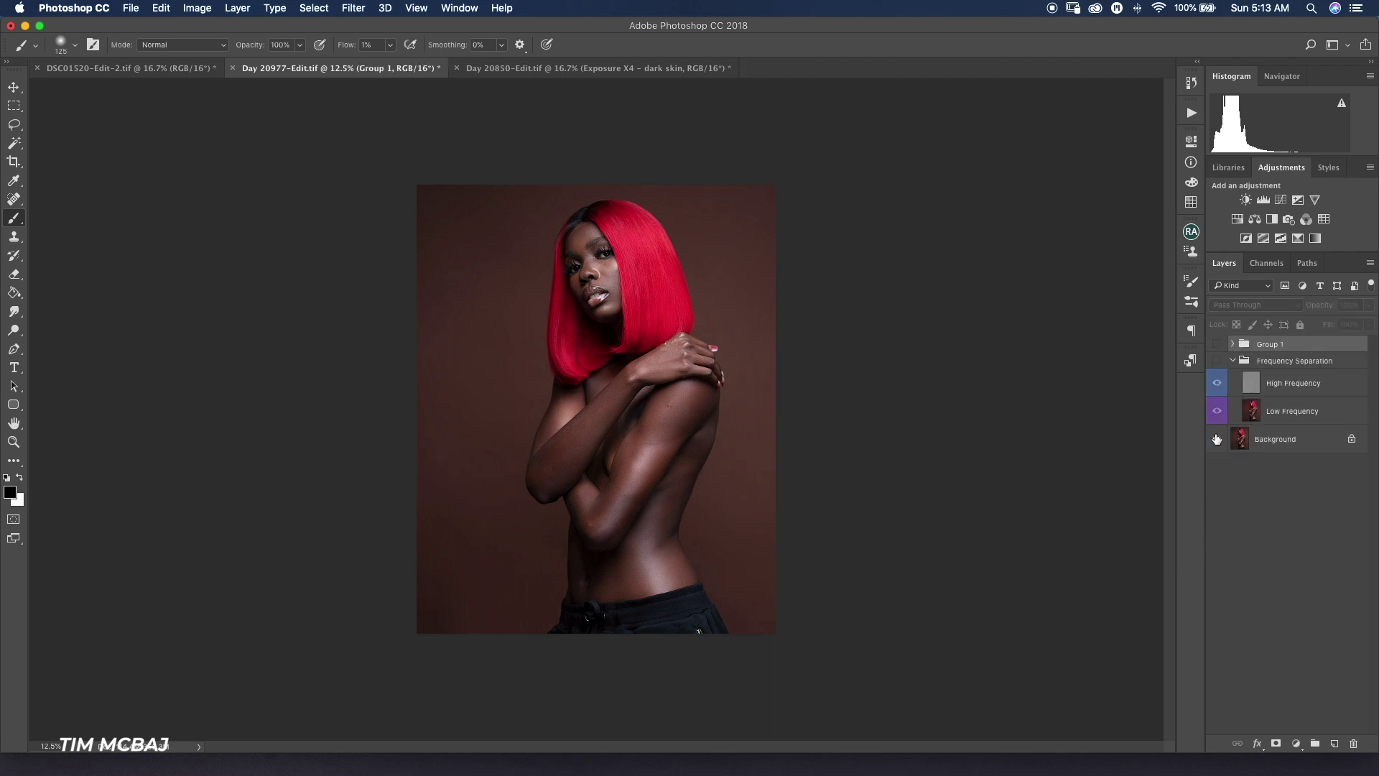
alt+click(1217, 439)
alt+click(1217, 439)
alt+click(1217, 439)
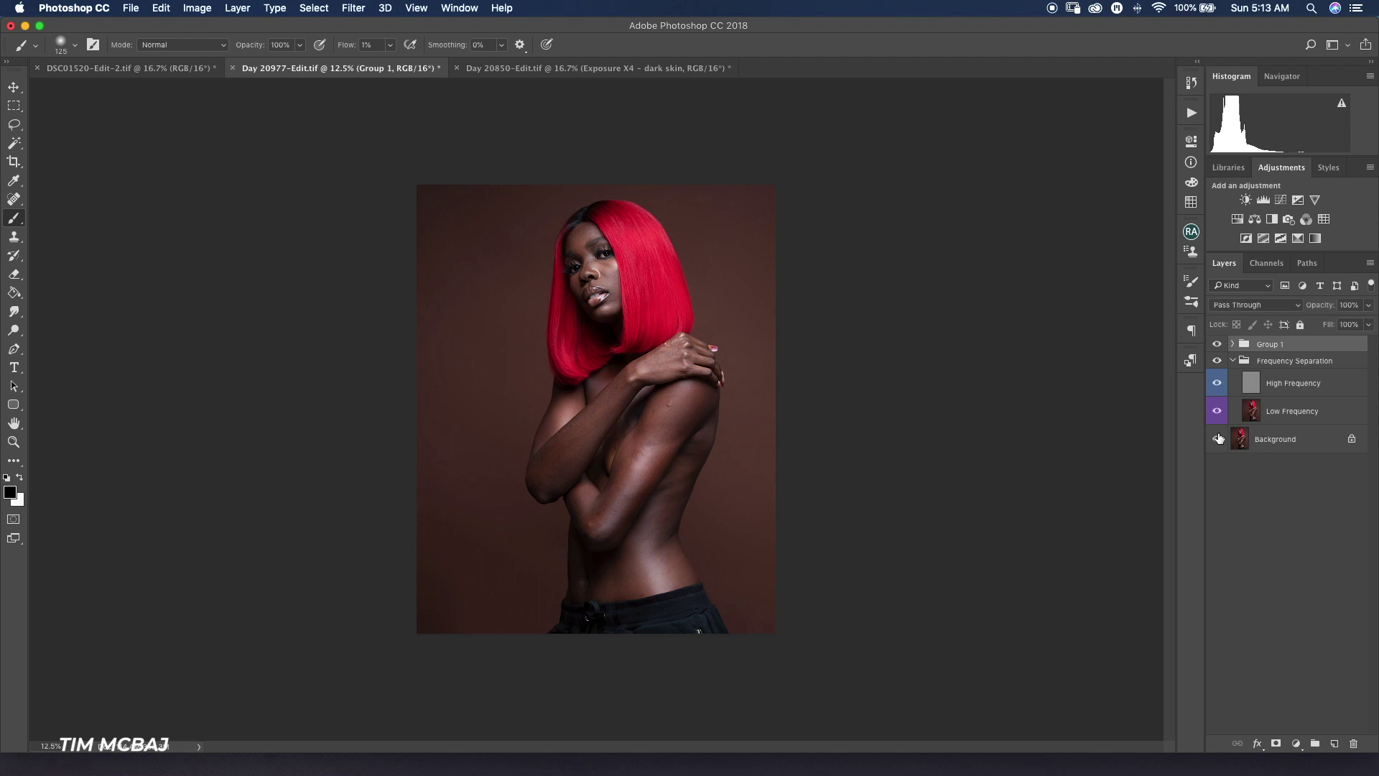
Expand Group 1 and toggle its visibility to compare the portrait with and without the dodge and burn
click(1232, 344)
click(1217, 346)
click(1217, 347)
click(1217, 350)
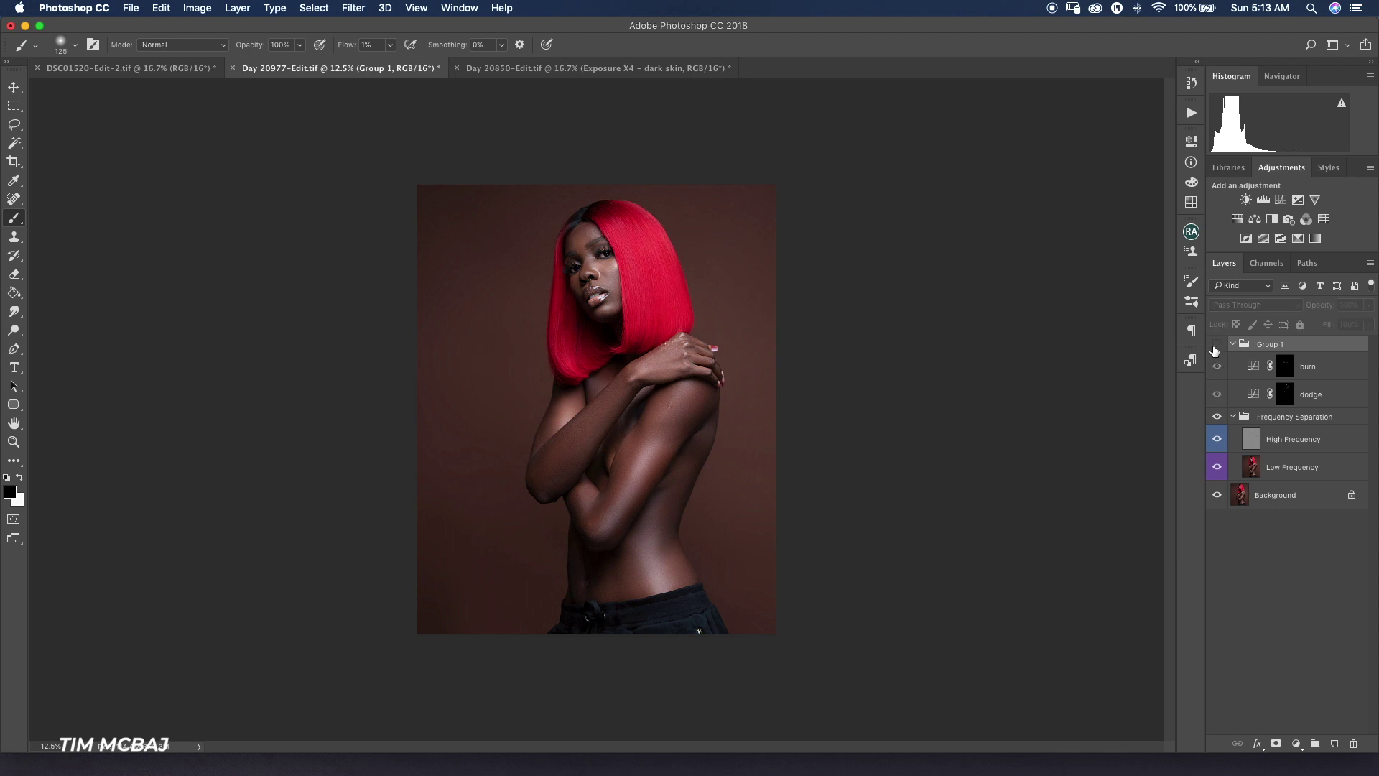
click(1217, 348)
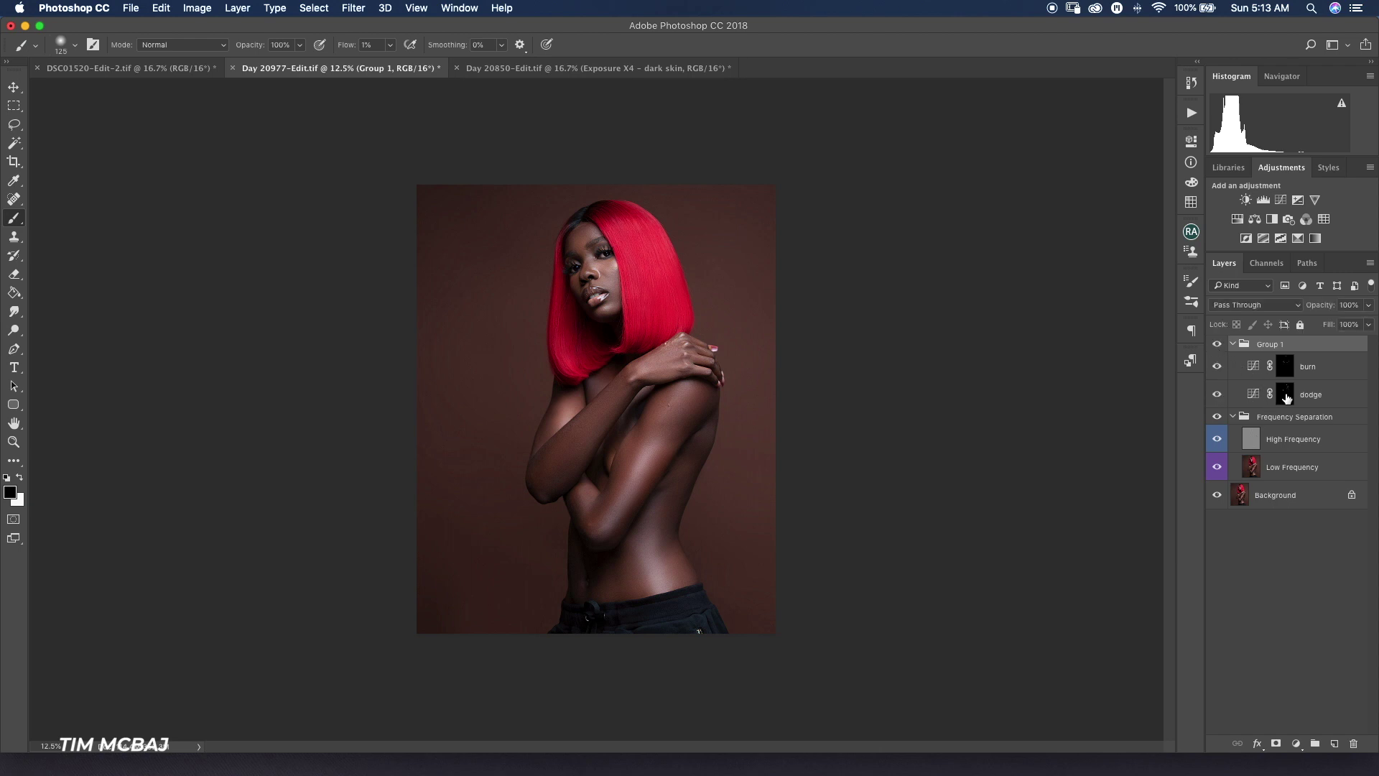
Paint white on the burn mask to darken broad areas of the portrait, varying the brush size
key(x)
click(1285, 366)
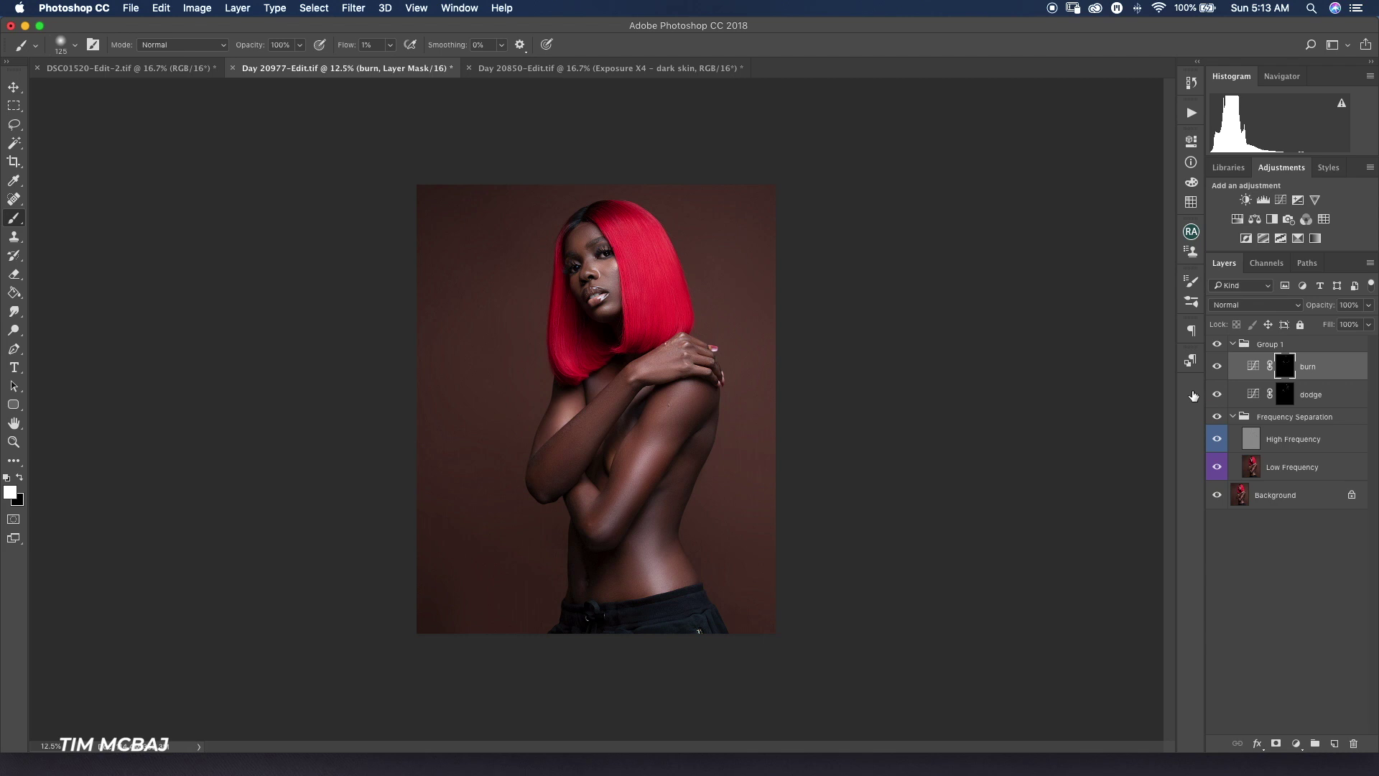
key(bracketright)
key(bracketright)
key(bracketleft)
key(bracketleft)
key(bracketleft)
key(bracketleft)
key(bracketleft)
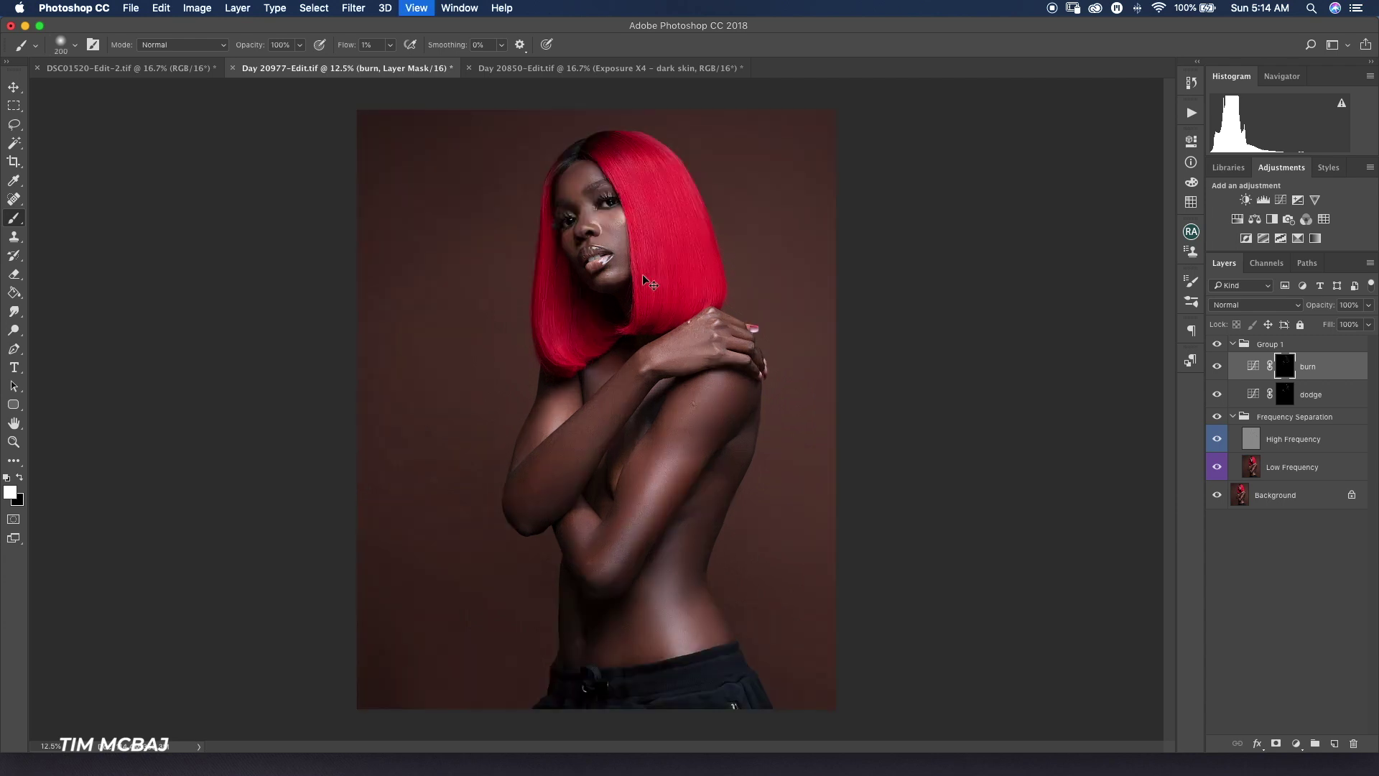
Refine smaller areas on the burn mask with the brush reduced to 100 px
alt+scroll(646, 286, up, 2)
key(bracketright)
key(bracketright)
key(bracketleft)
key(bracketleft)
key(bracketleft)
key(bracketleft)
key(ctrl+minus)
key(ctrl+minus)
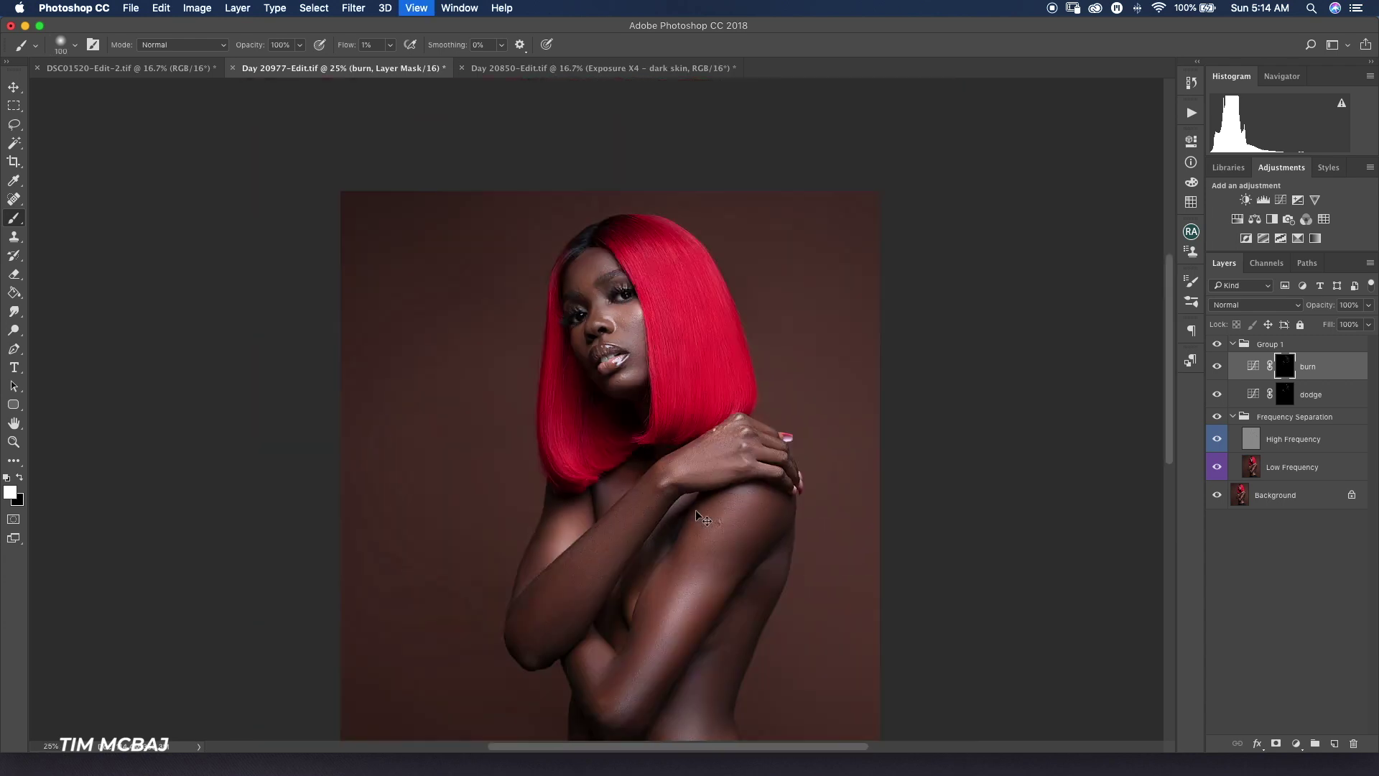
Correct the burn mask with black while checking its overlay, and restore white with a 150 px brush
key(x)
key(backslash)
key(backslash)
key(x)
key(bracketright)
key(bracketright)
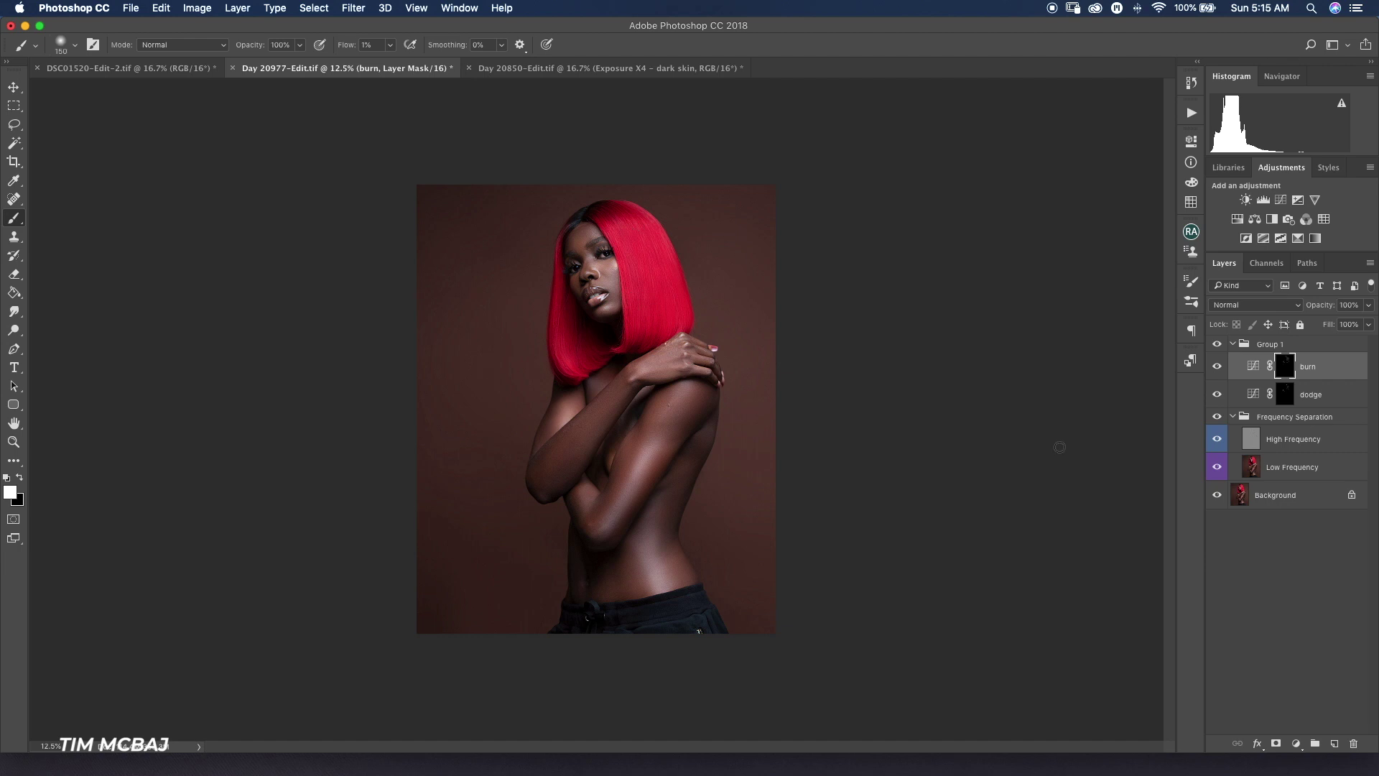
Brighten broad areas on the dodge mask with an enlarged brush and return to the burn mask
key(alt+bracketleft)
key(bracketright)
key(bracketright)
key(bracketright)
key(alt+bracketright)
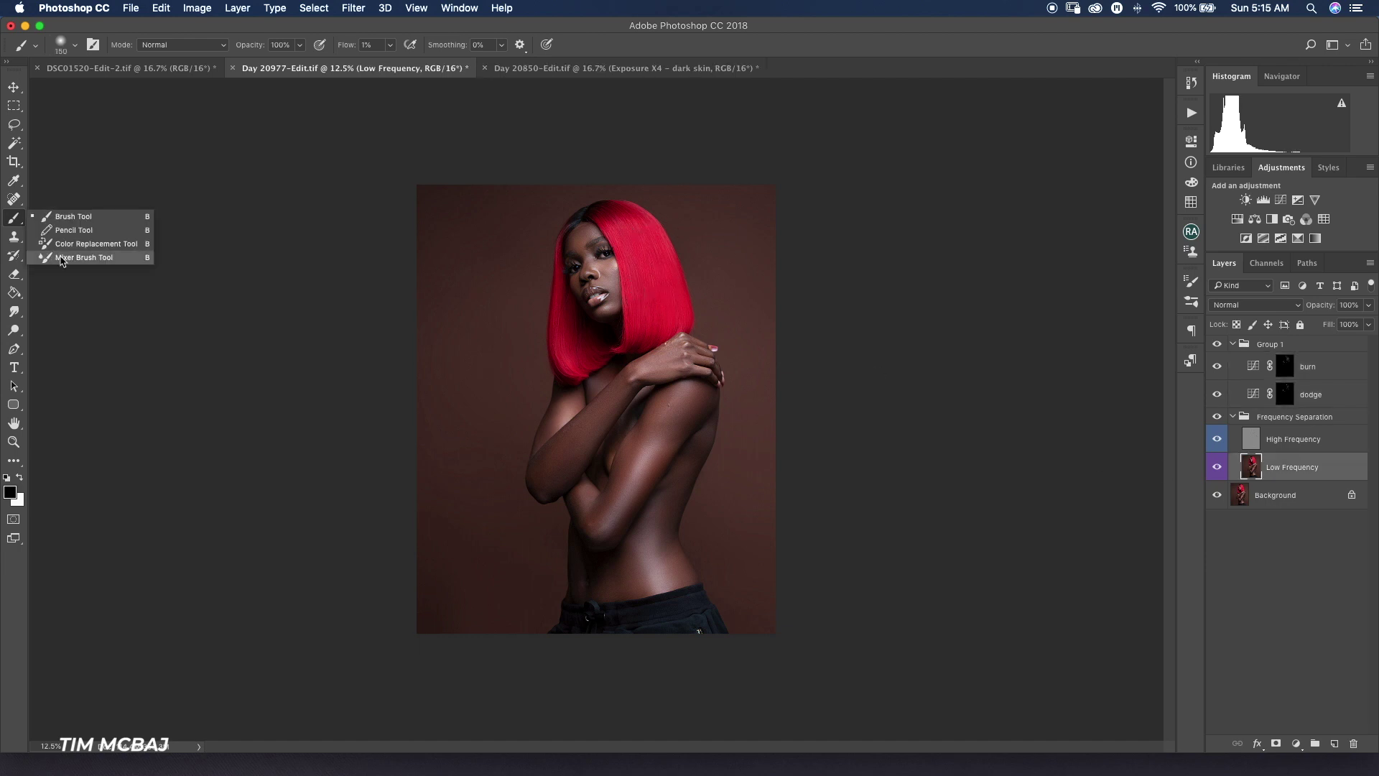
Try blending tones on the Low Frequency layer with the Mixer Brush at a 250 px size
key(alt+bracketleft)
key(alt+bracketleft)
key(alt+bracketleft)
key(alt+bracketleft)
key(shift+b)
key(shift+b)
key(shift+b)
key(x)
key(bracketleft)
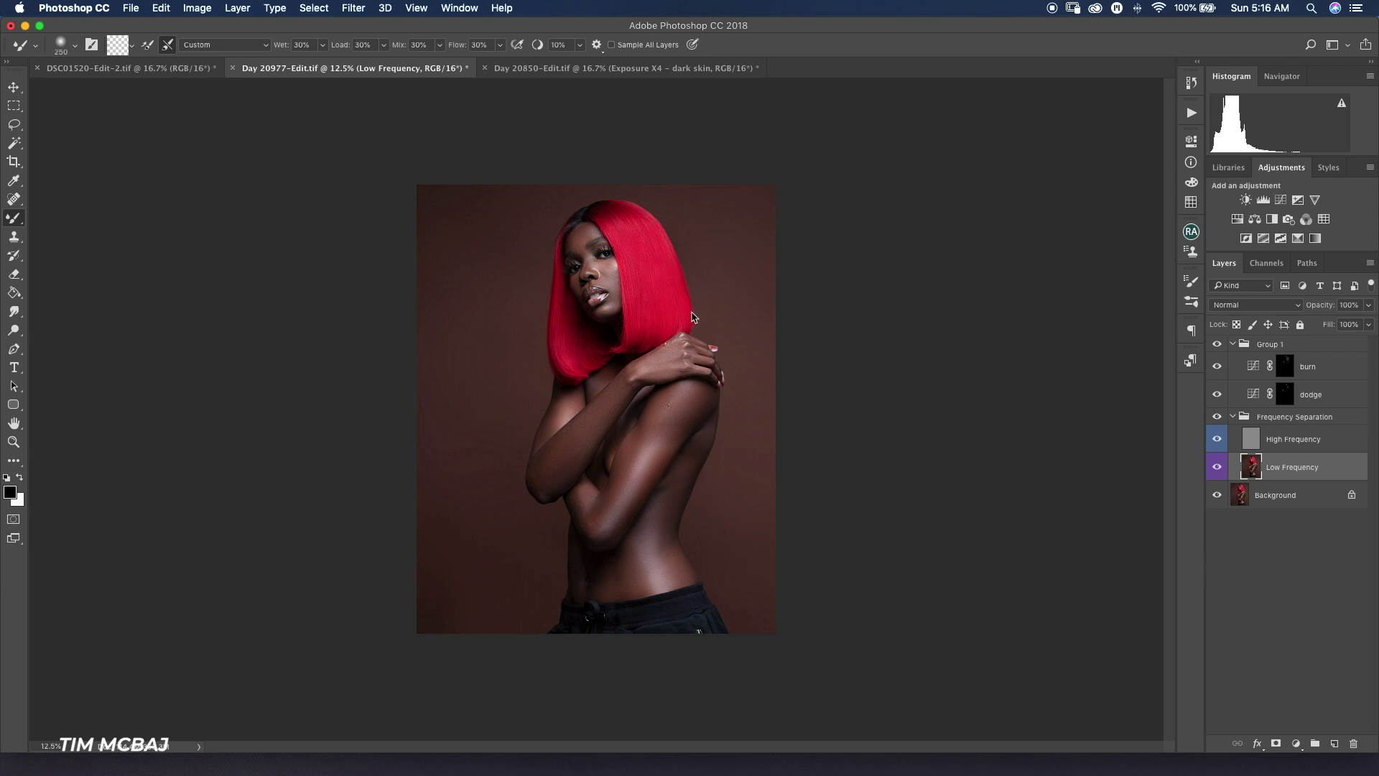
Show the edit history and undo the Mixer Brush strokes
click(1191, 83)
key(super+alt+z)
key(super+alt+z)
key(super+alt+z)
key(super+alt+z)
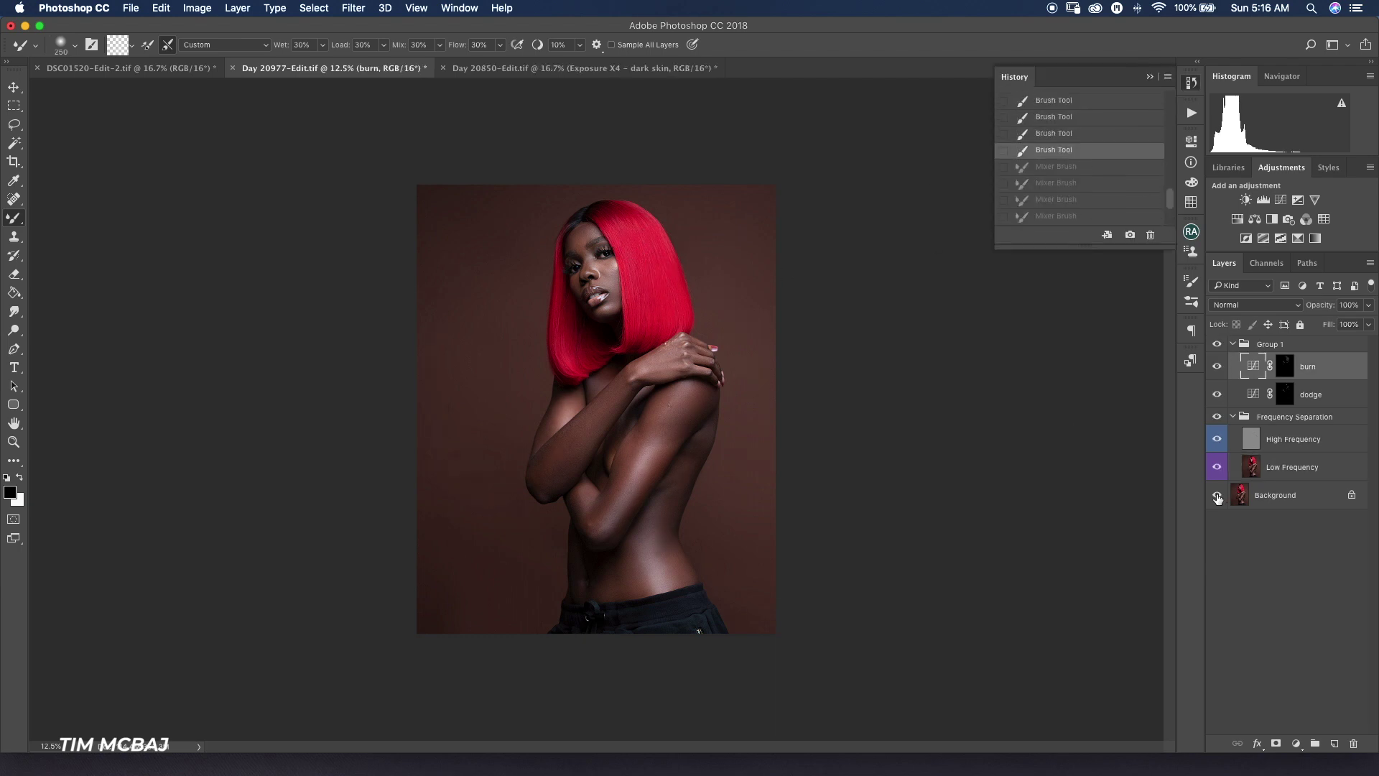
Collapse Group 1, add a new empty layer above it, and activate the regular Brush tool
click(1233, 344)
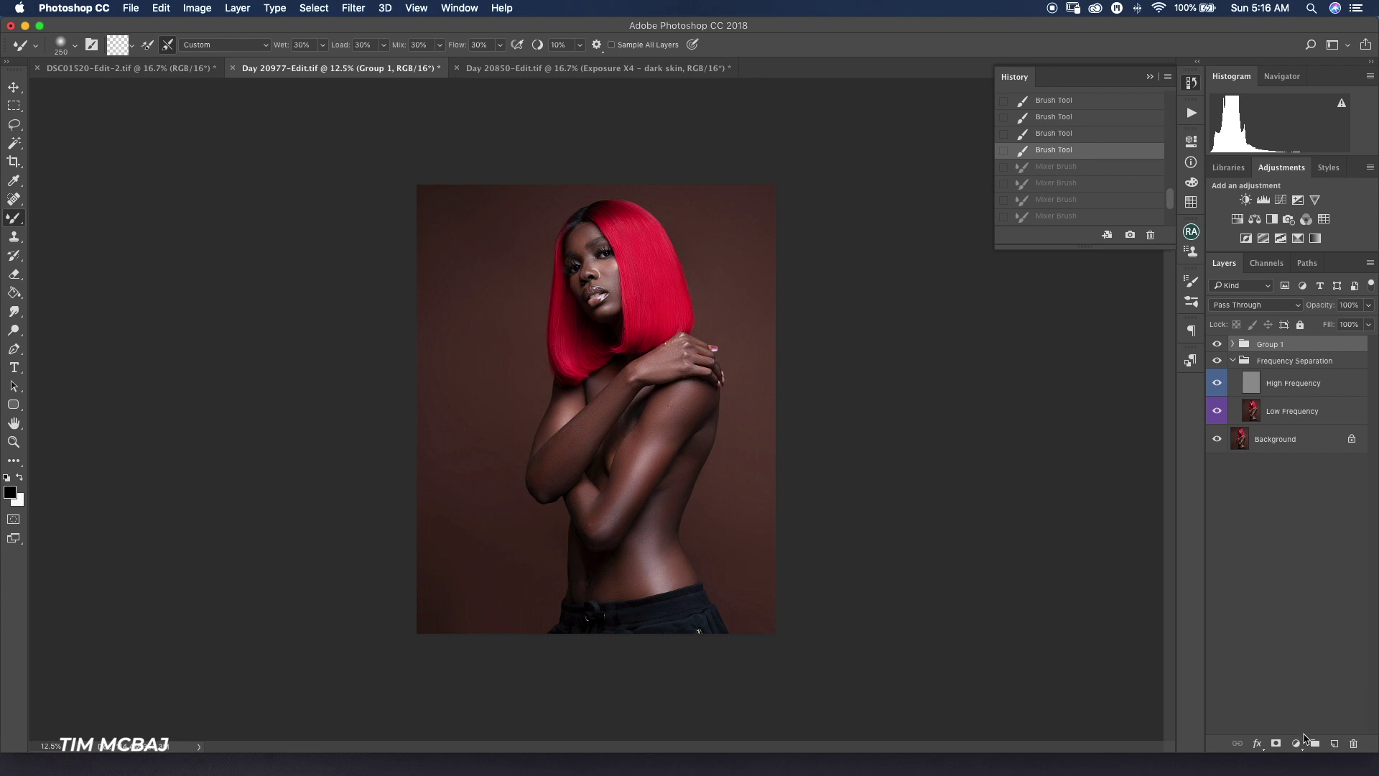
click(1336, 744)
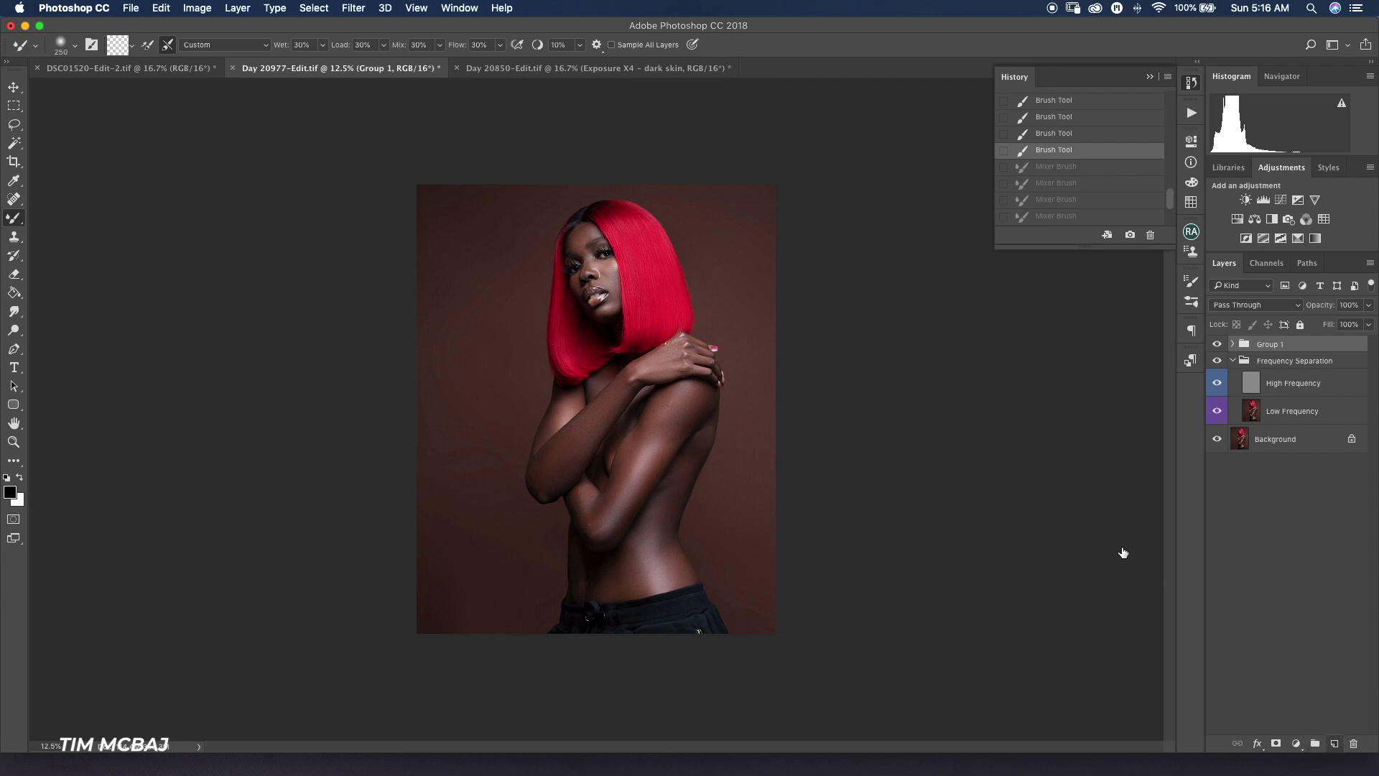
right_click(15, 223)
click(41, 217)
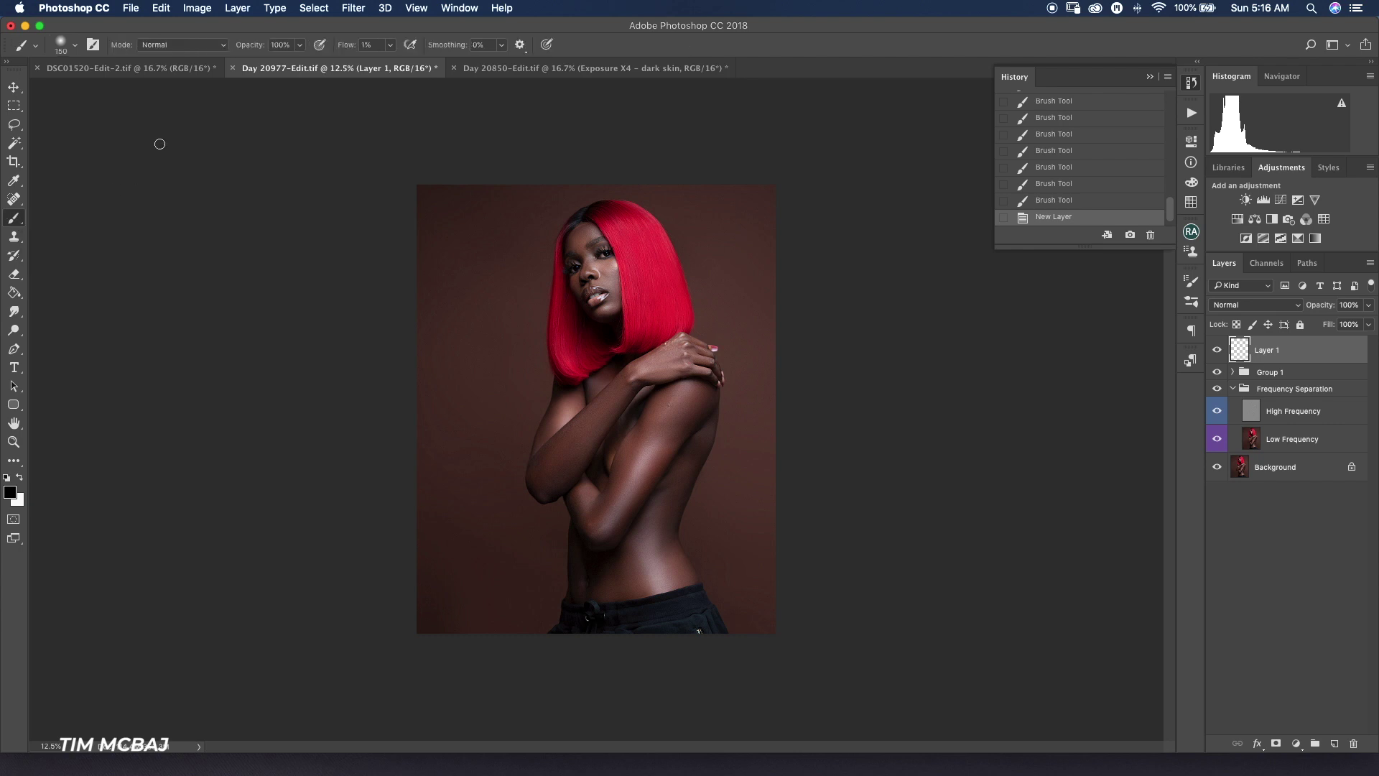
Set the brush to the Hard Round preset with a size of 1 px
right_click(97, 144)
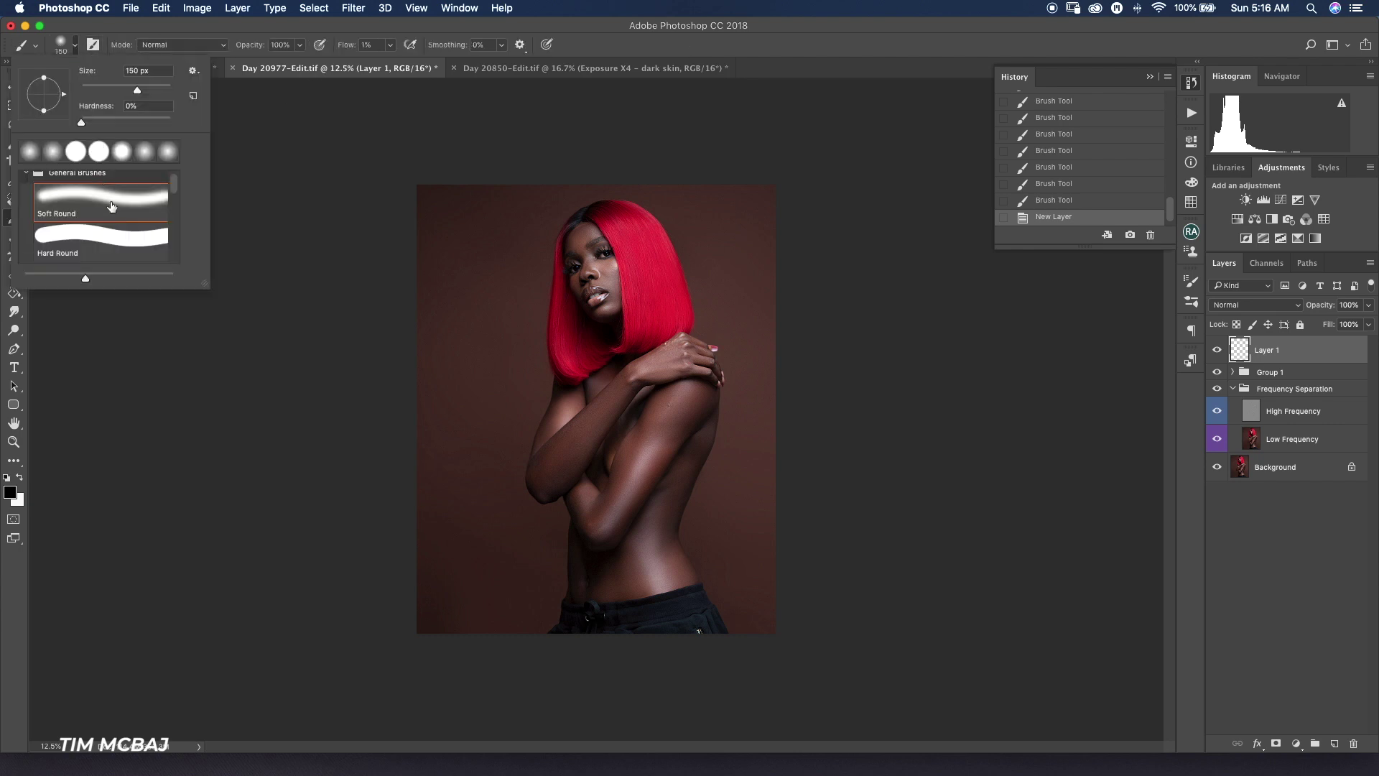
click(95, 245)
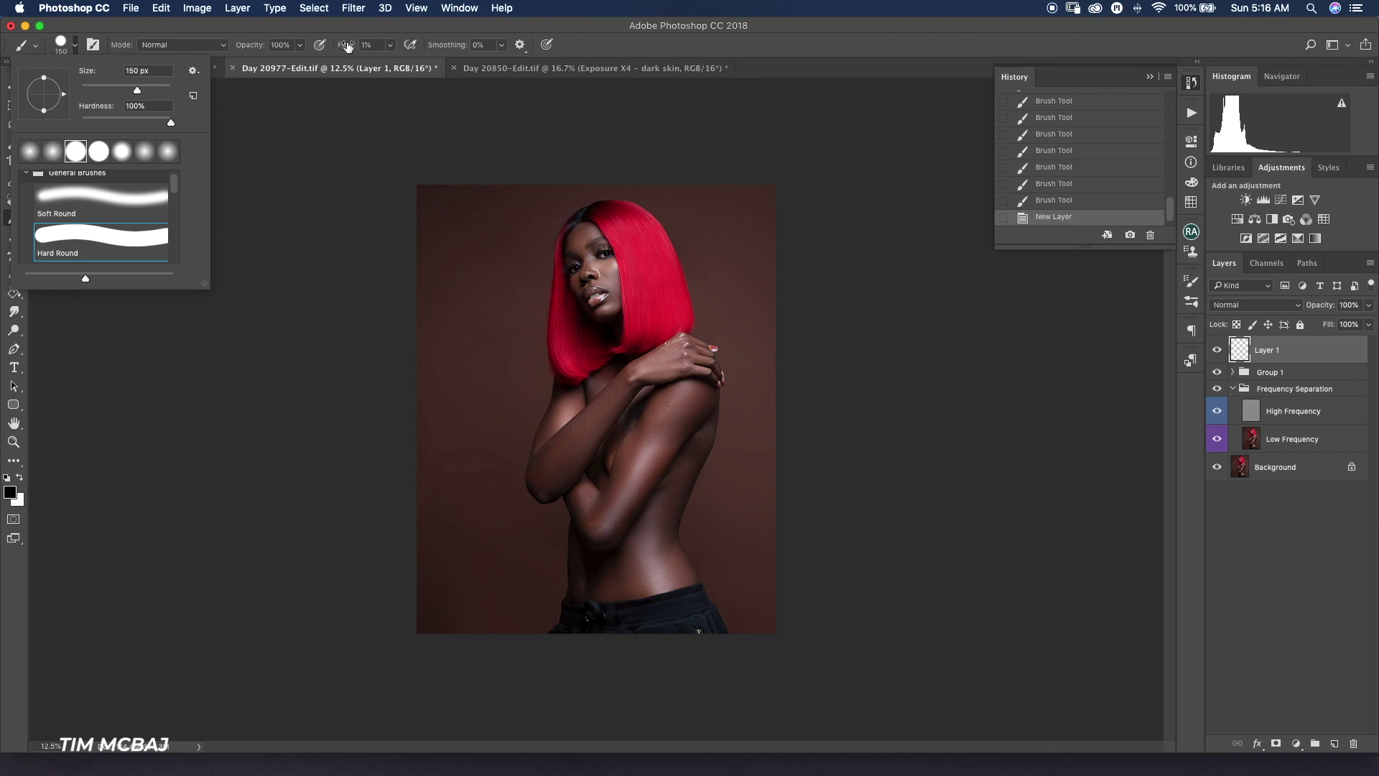
drag(139, 94, 72, 90)
click(609, 48)
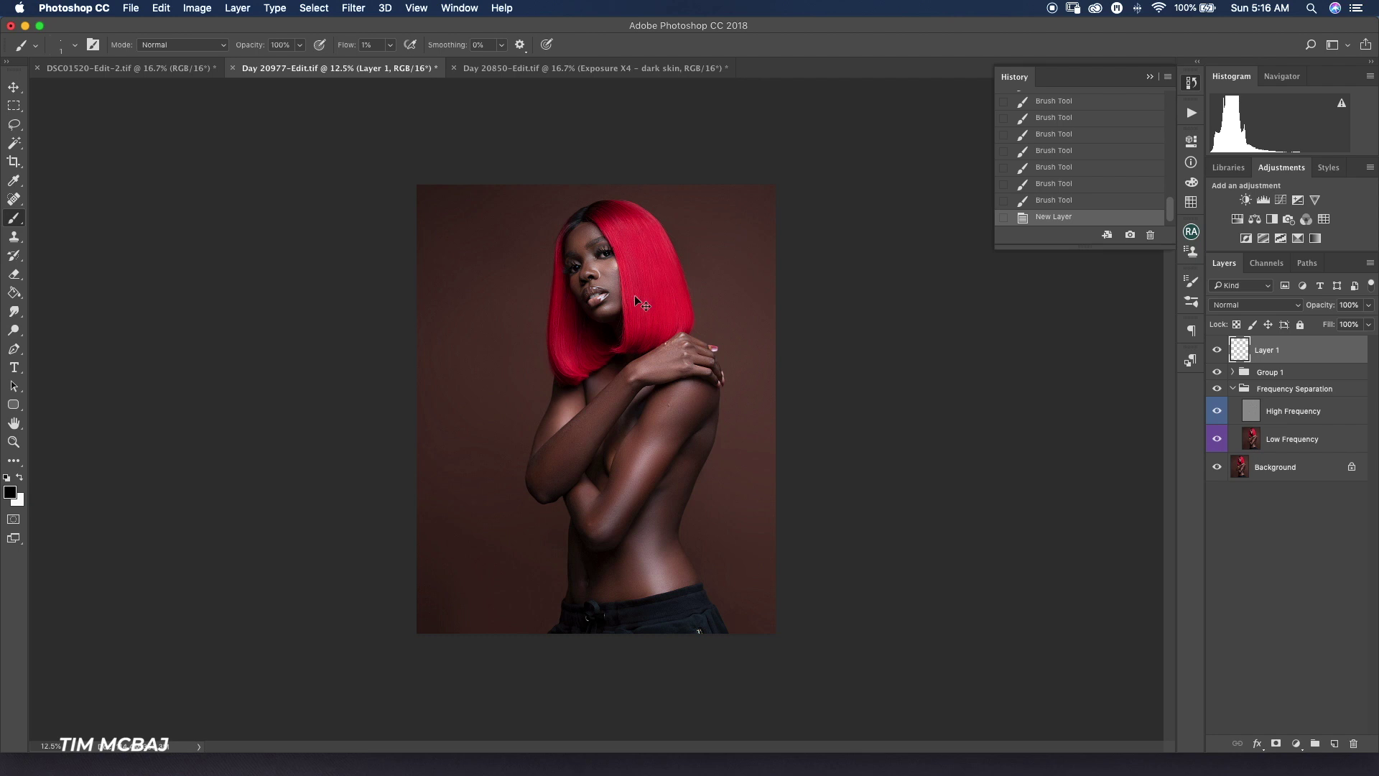
Rotate the canvas and try fine test strands along the hair at 1% flow, swapping the foreground to white
key(super+equal)
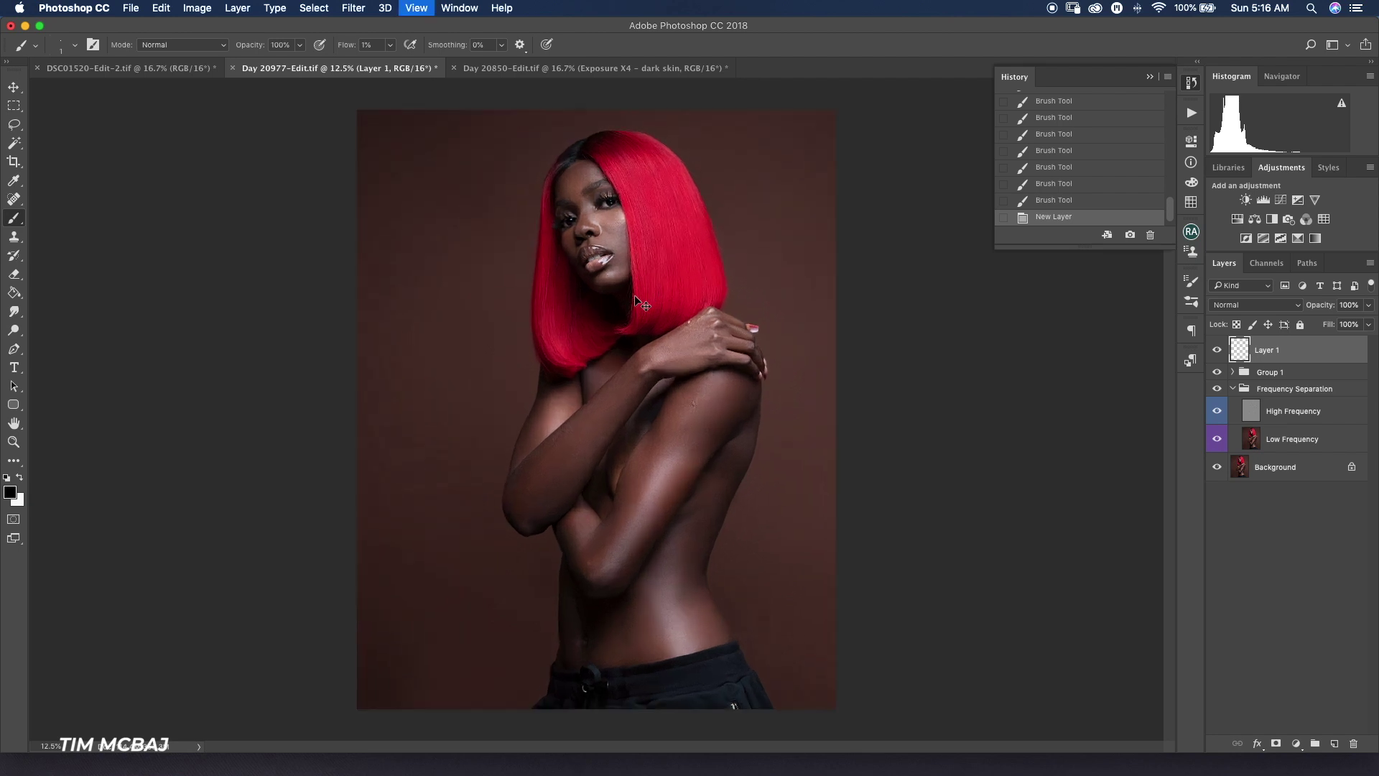
key(super+equal)
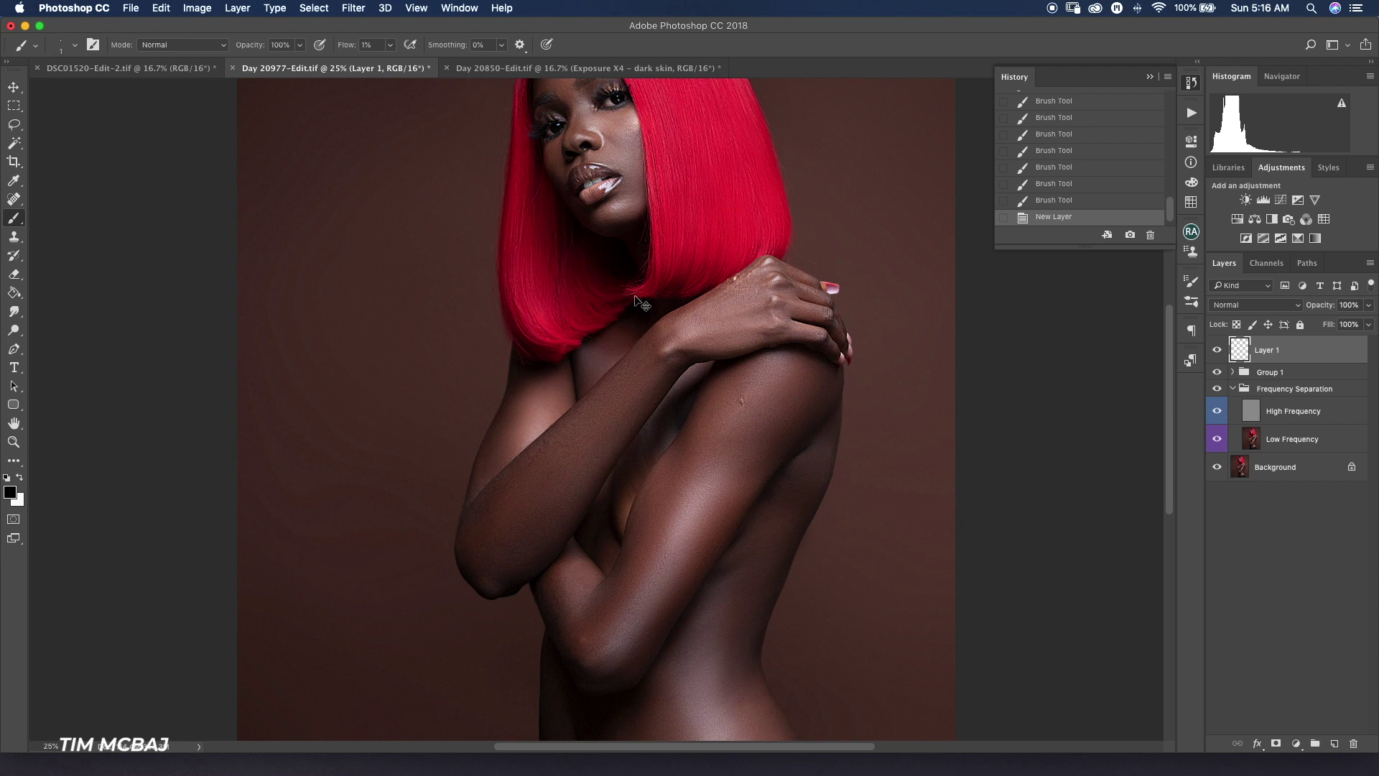
drag(671, 260, 689, 417)
key(r)
drag(528, 373, 579, 440)
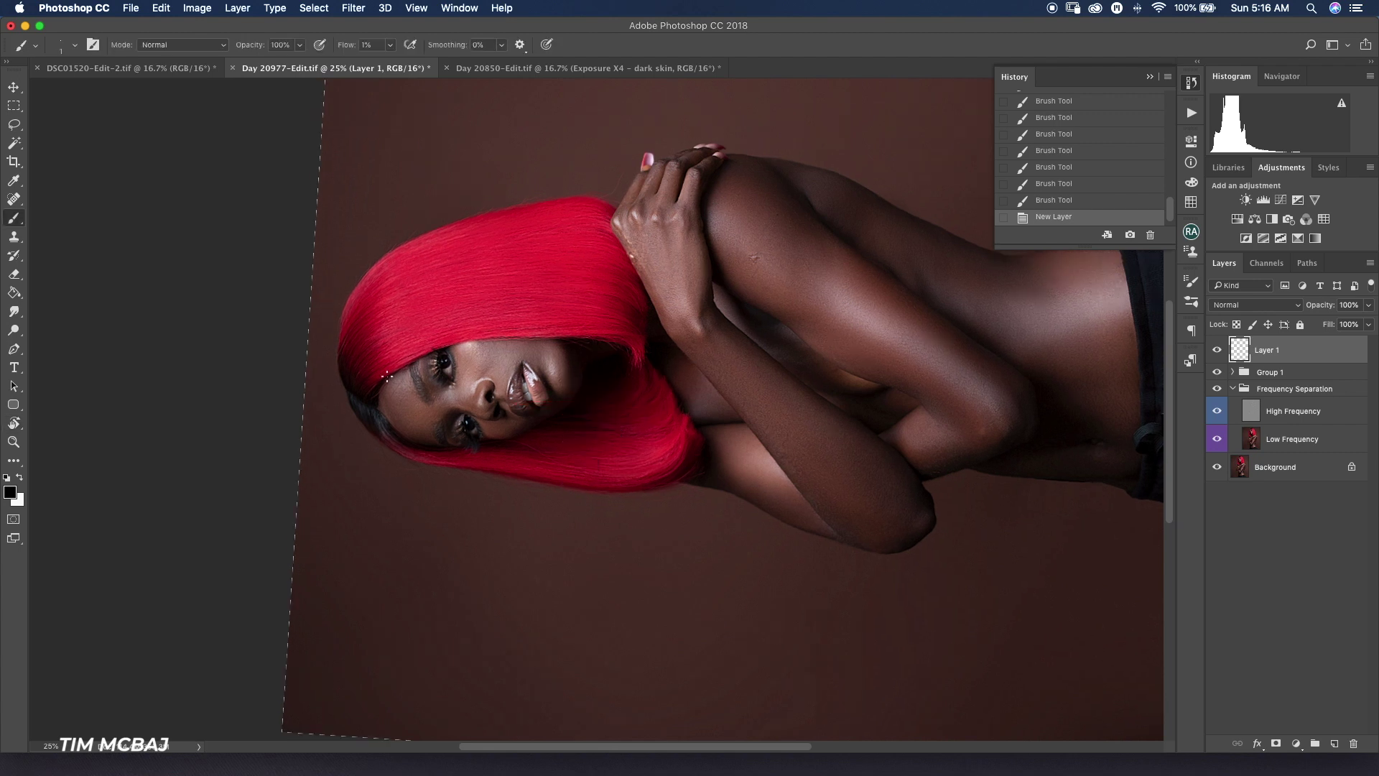
drag(360, 452, 400, 496)
key(b)
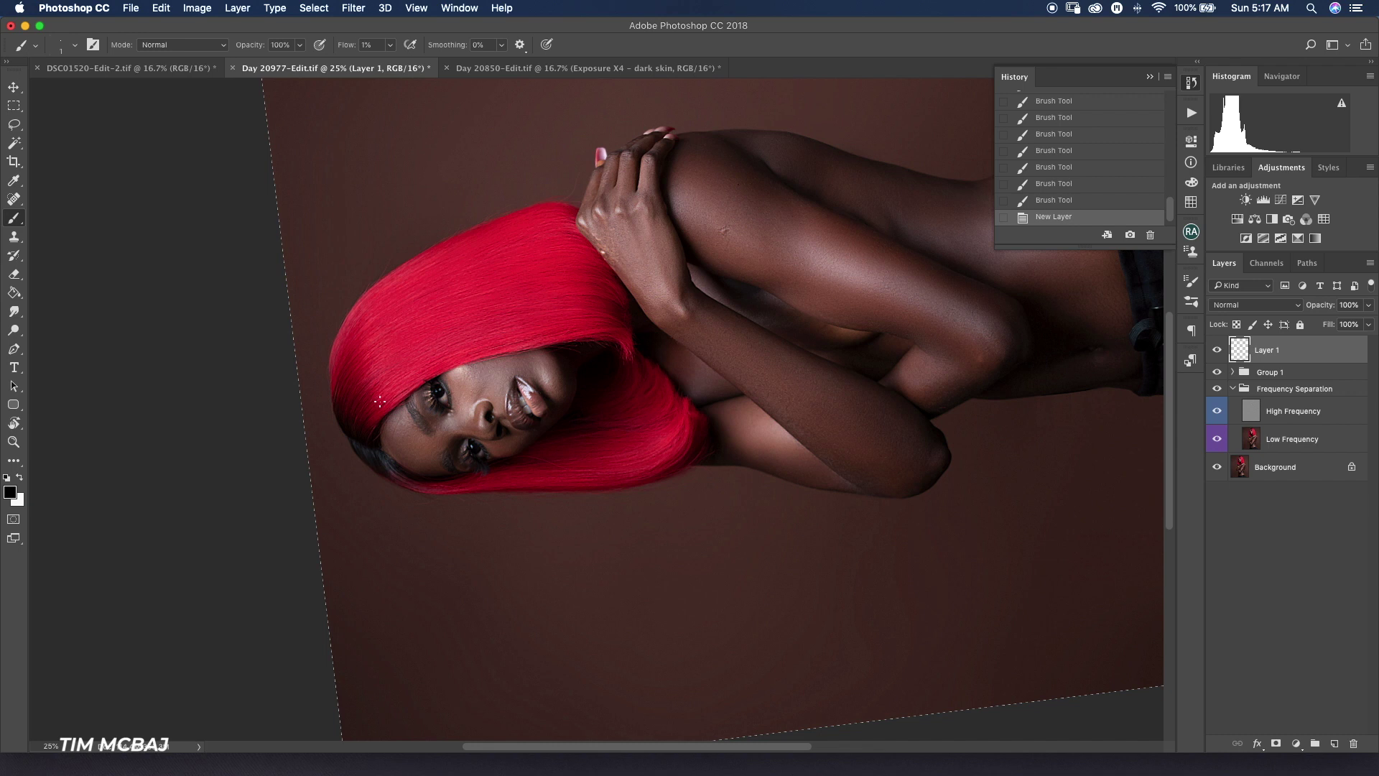
drag(597, 327, 582, 340)
key(x)
drag(467, 352, 449, 322)
Set the brush flow to 100% and paint fine white strands across the wider side of the red hair
click(390, 44)
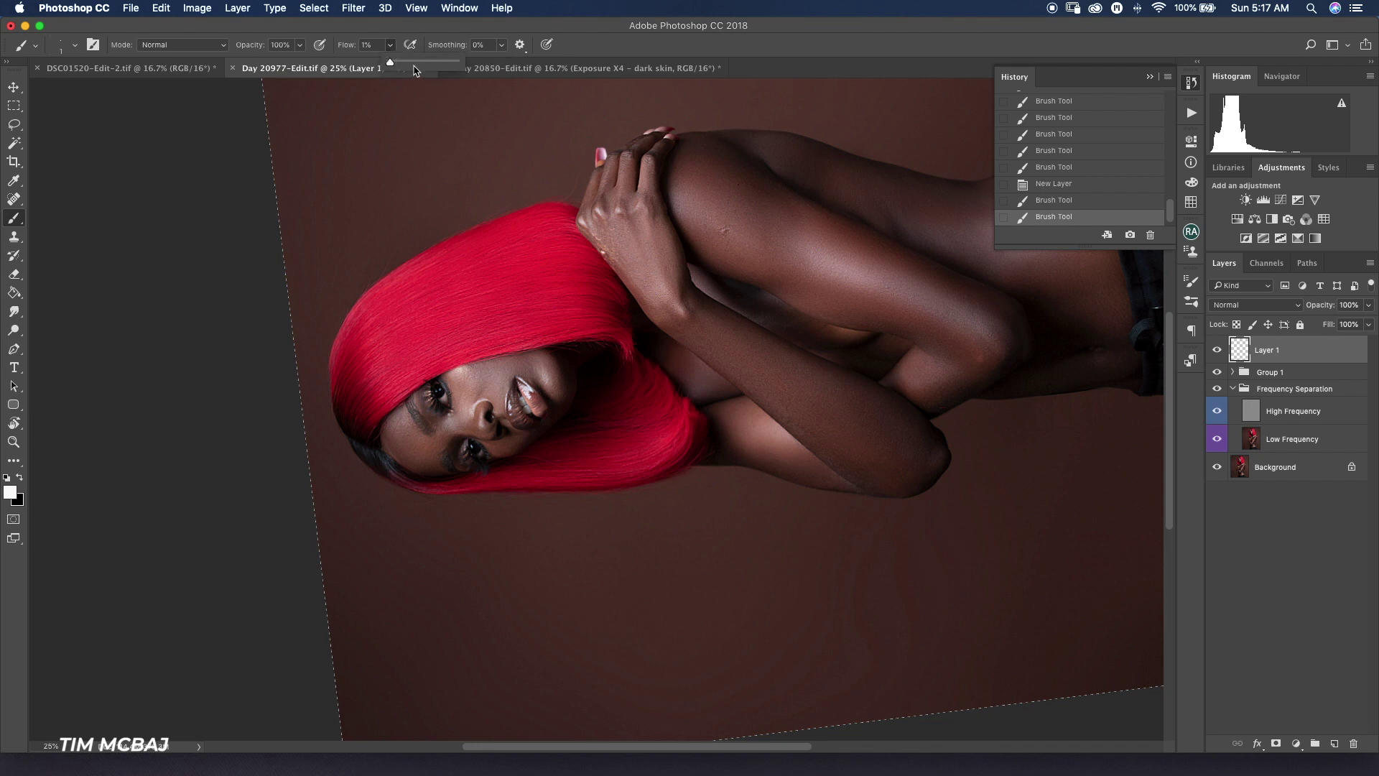
drag(390, 63, 593, 45)
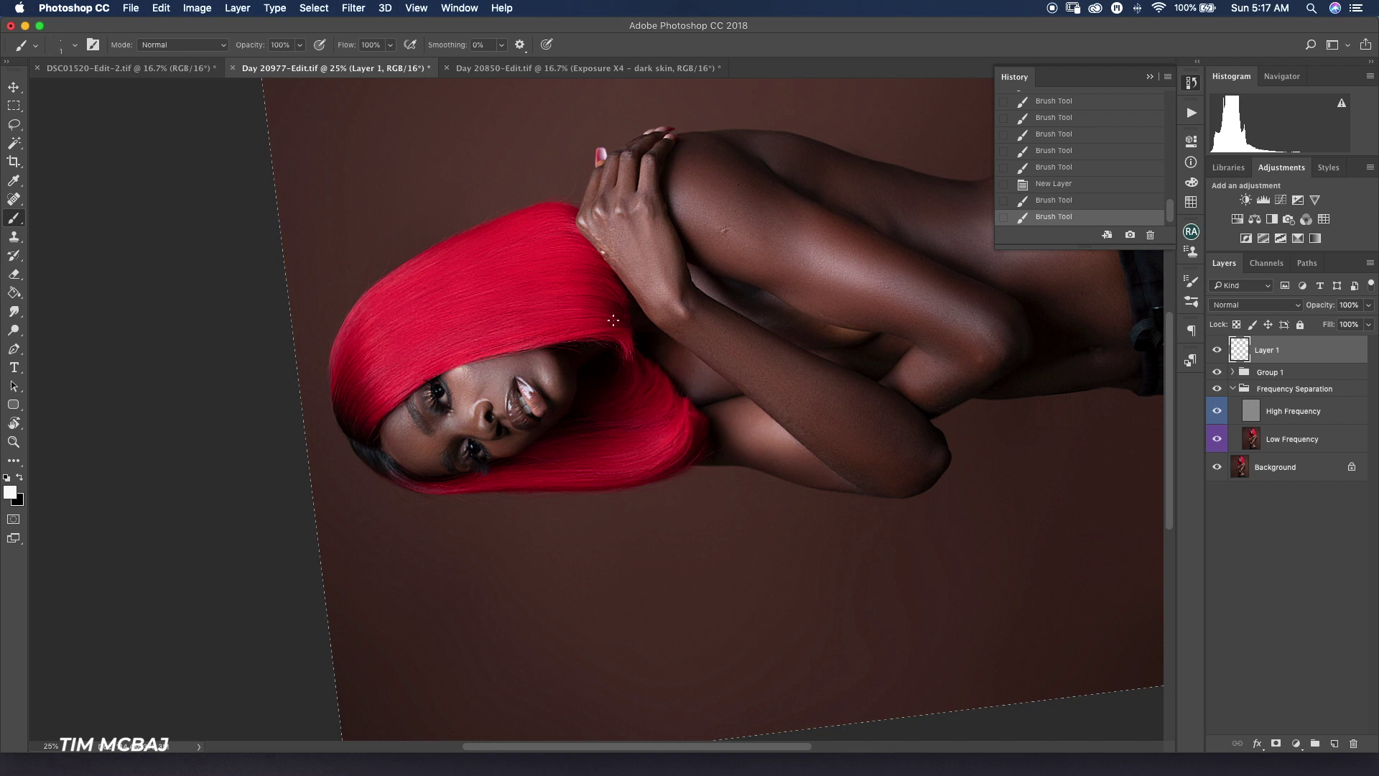
drag(388, 392, 518, 330)
drag(388, 372, 582, 320)
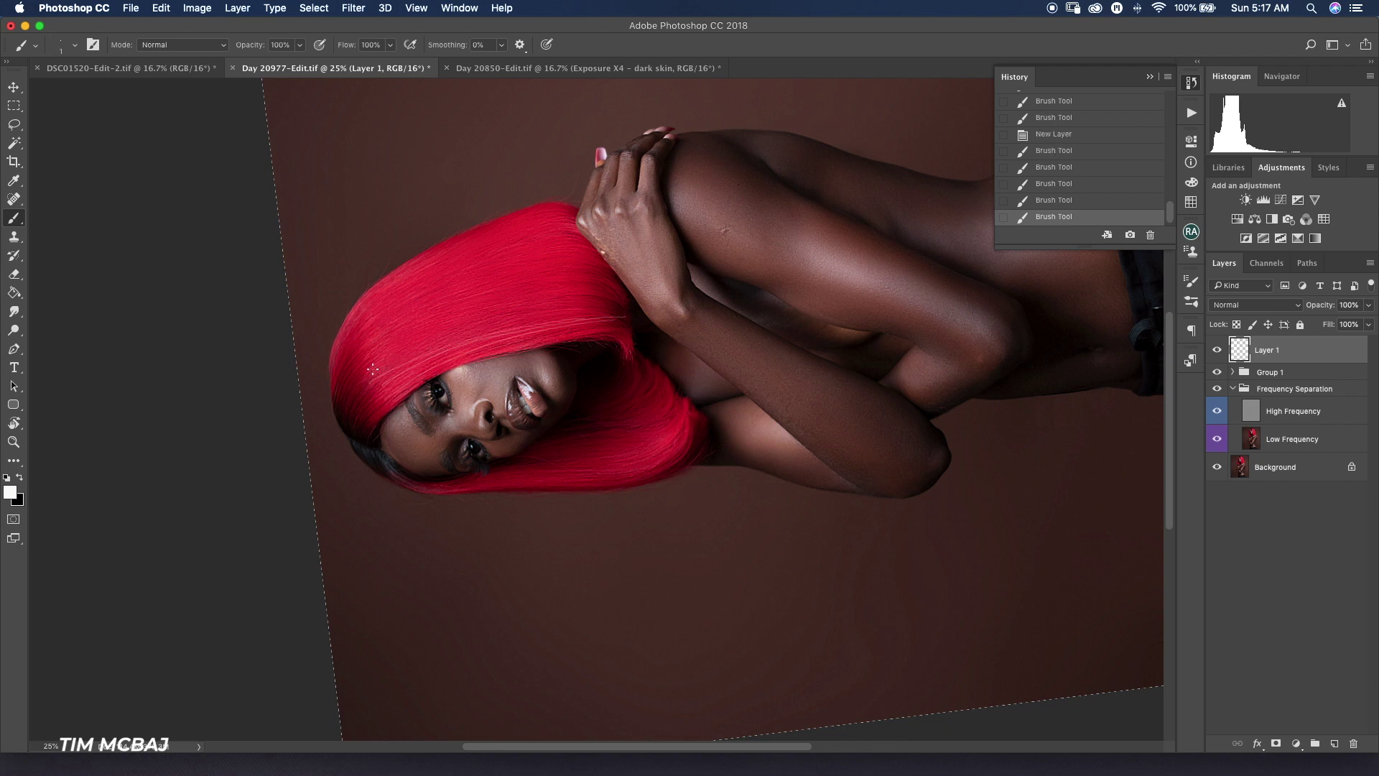
mouse_move(391, 354)
mouse_down()
mouse_move(574, 307)
mouse_move(370, 352)
mouse_up()
key(super+z)
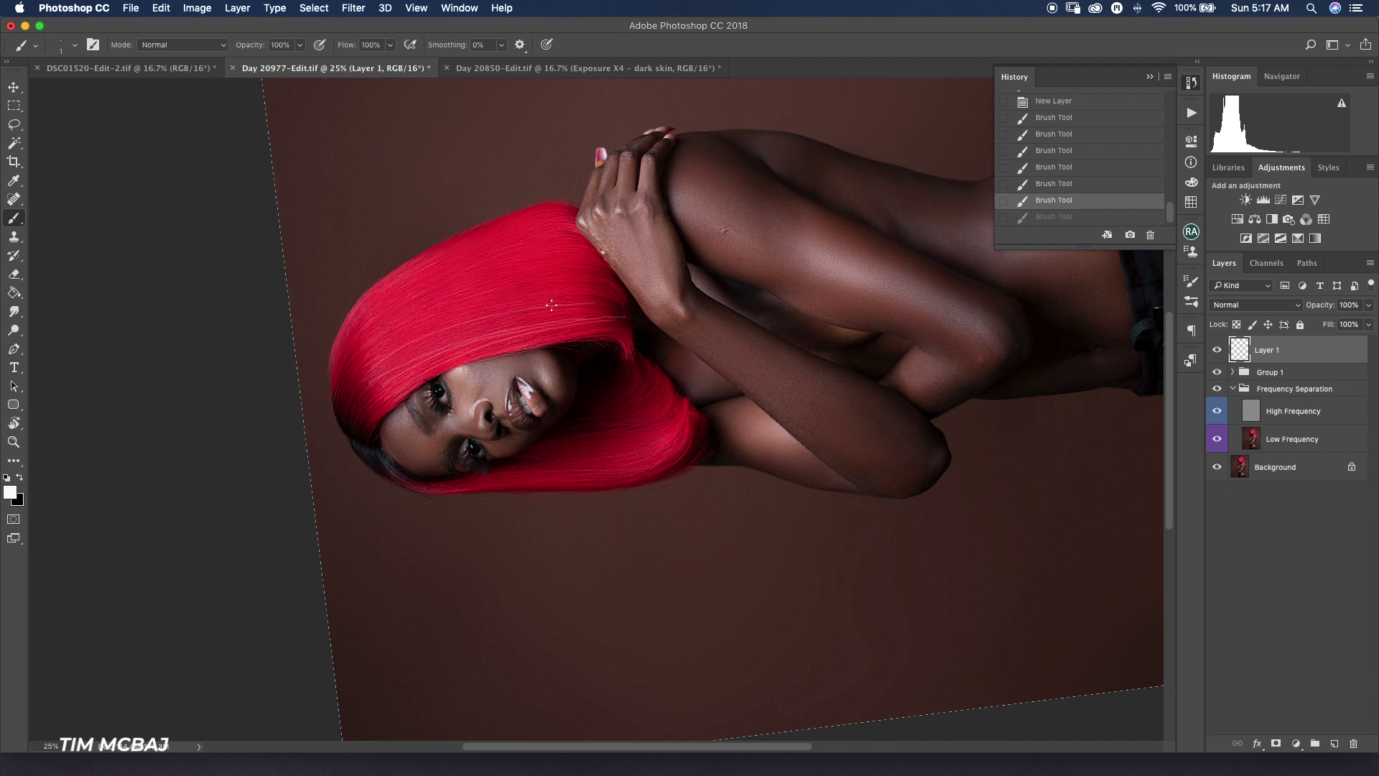
key(super+z)
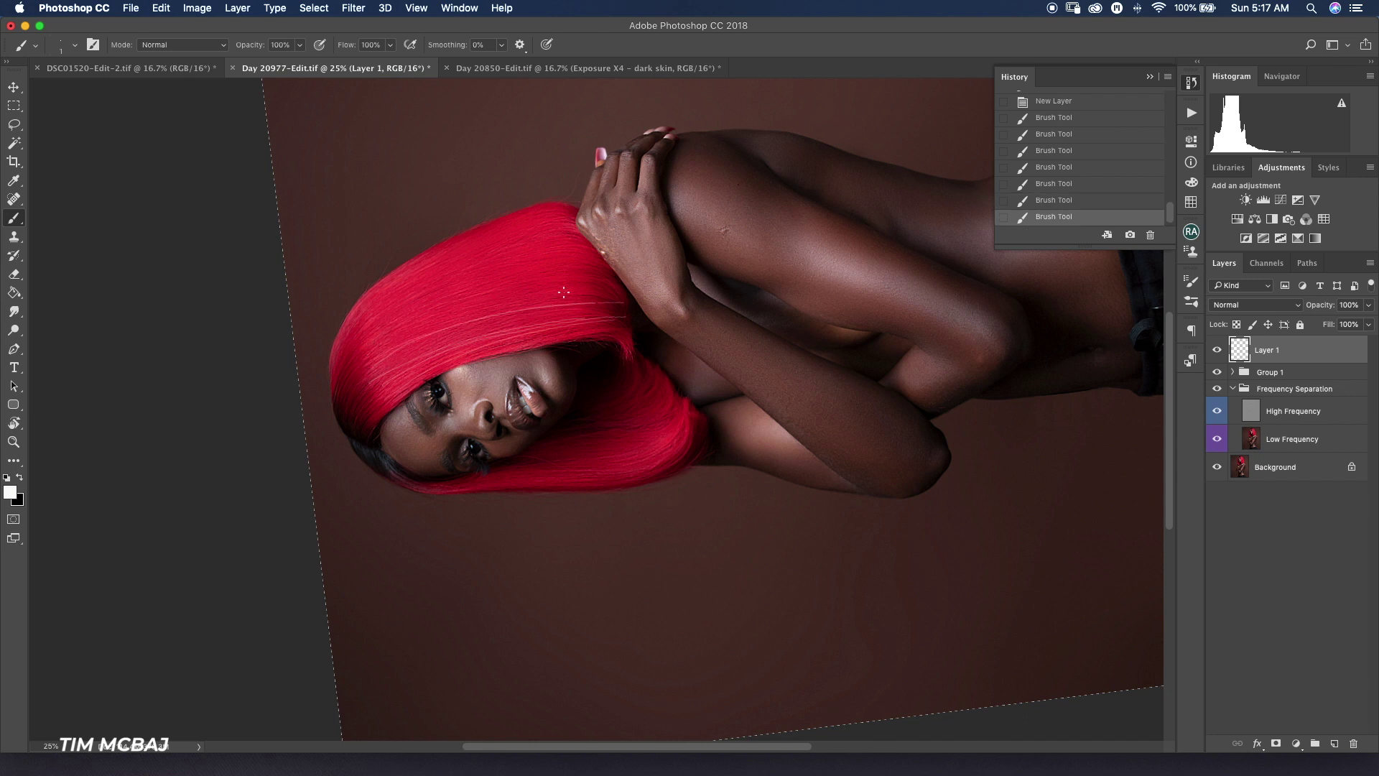
mouse_move(386, 331)
mouse_down()
mouse_move(574, 294)
mouse_move(358, 345)
mouse_up()
Turn the canvas to 55° and paint fine white strands along the narrower side of the hair
key(r)
mouse_move(330, 517)
mouse_down()
mouse_move(277, 311)
mouse_move(440, 194)
mouse_move(669, 173)
mouse_move(722, 184)
mouse_up()
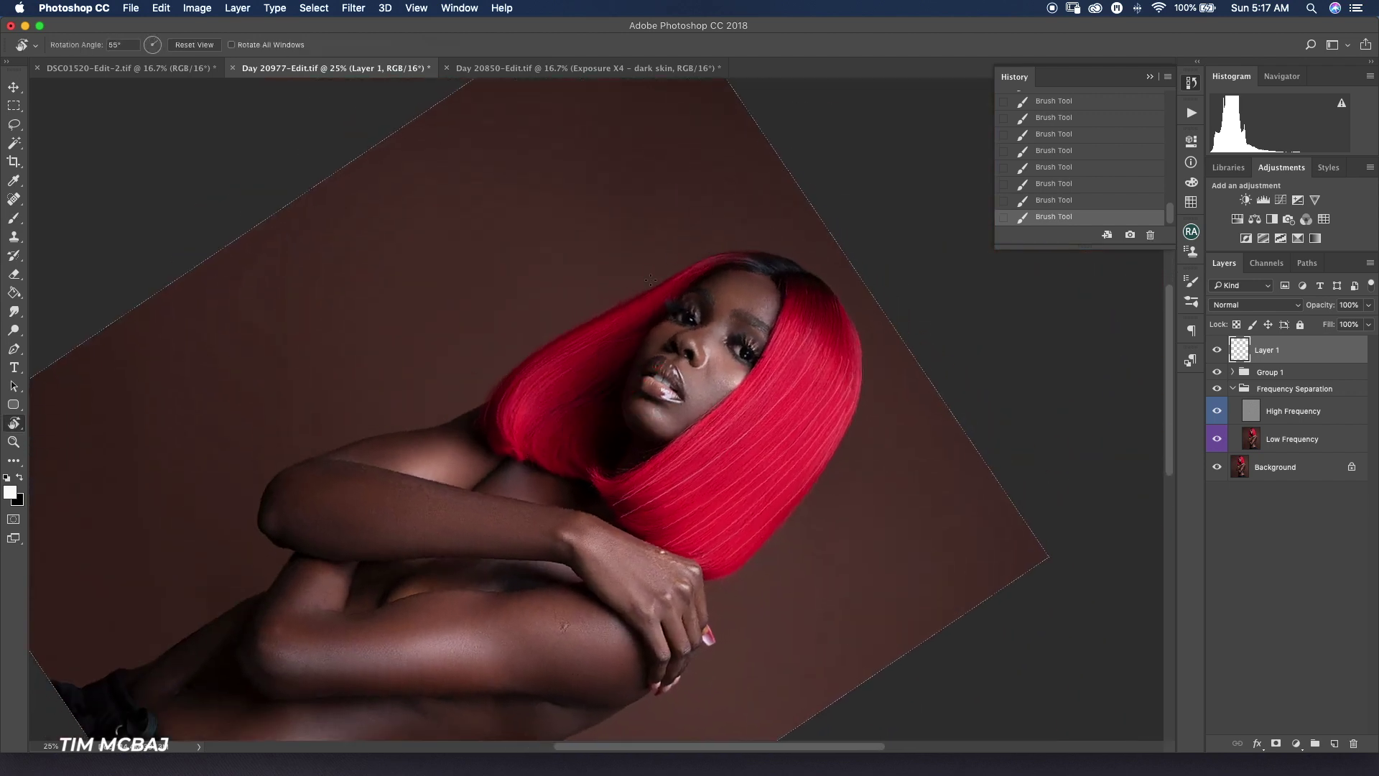
key(b)
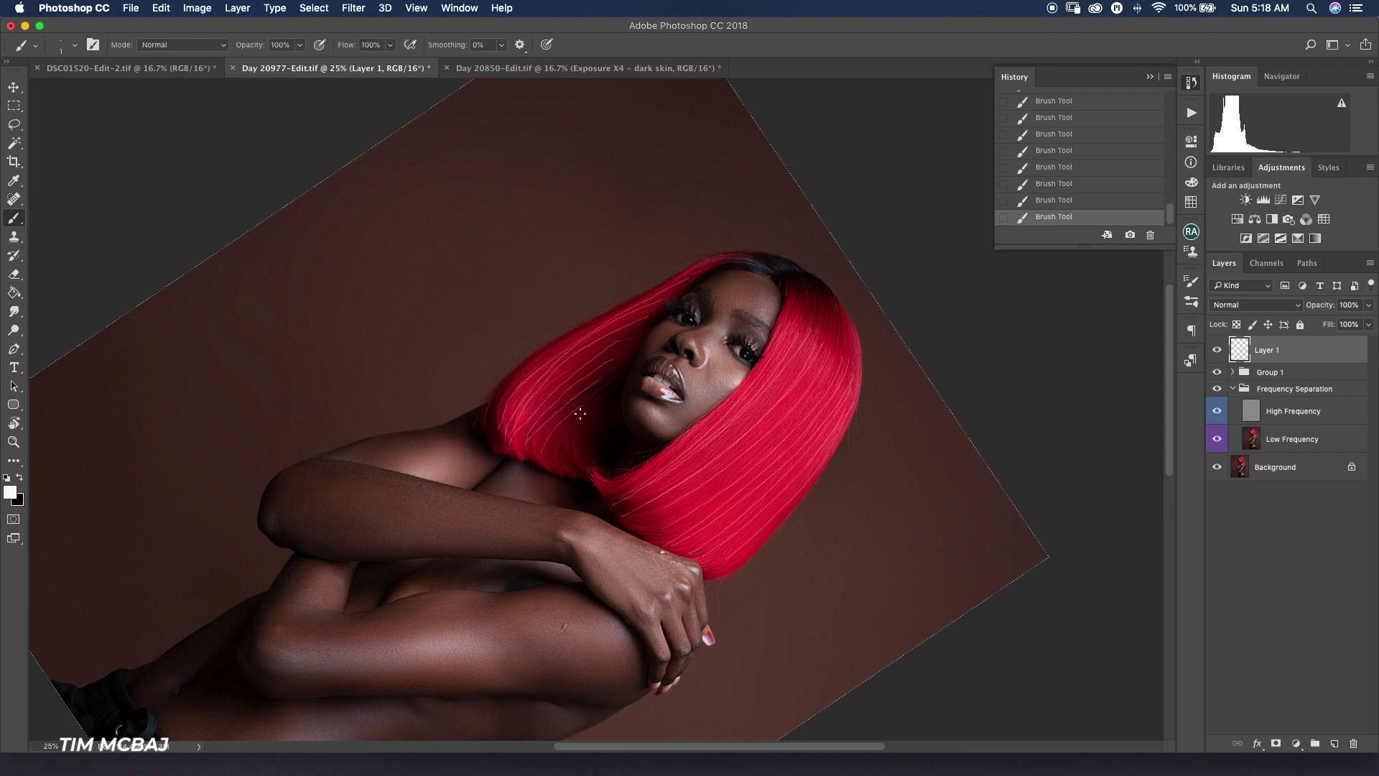
Add another new layer and paint fine black strands along the narrower side of the hair beside the face
click(1336, 744)
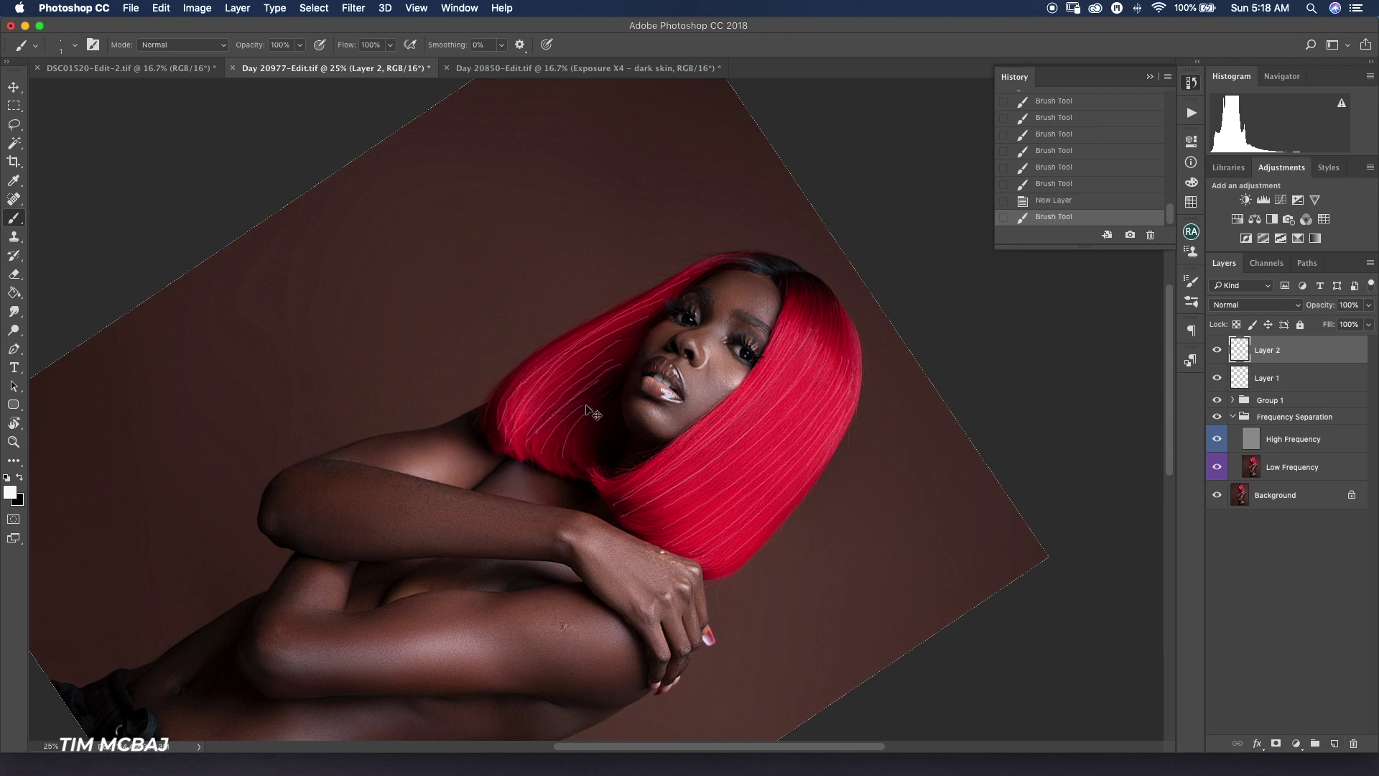
key(x)
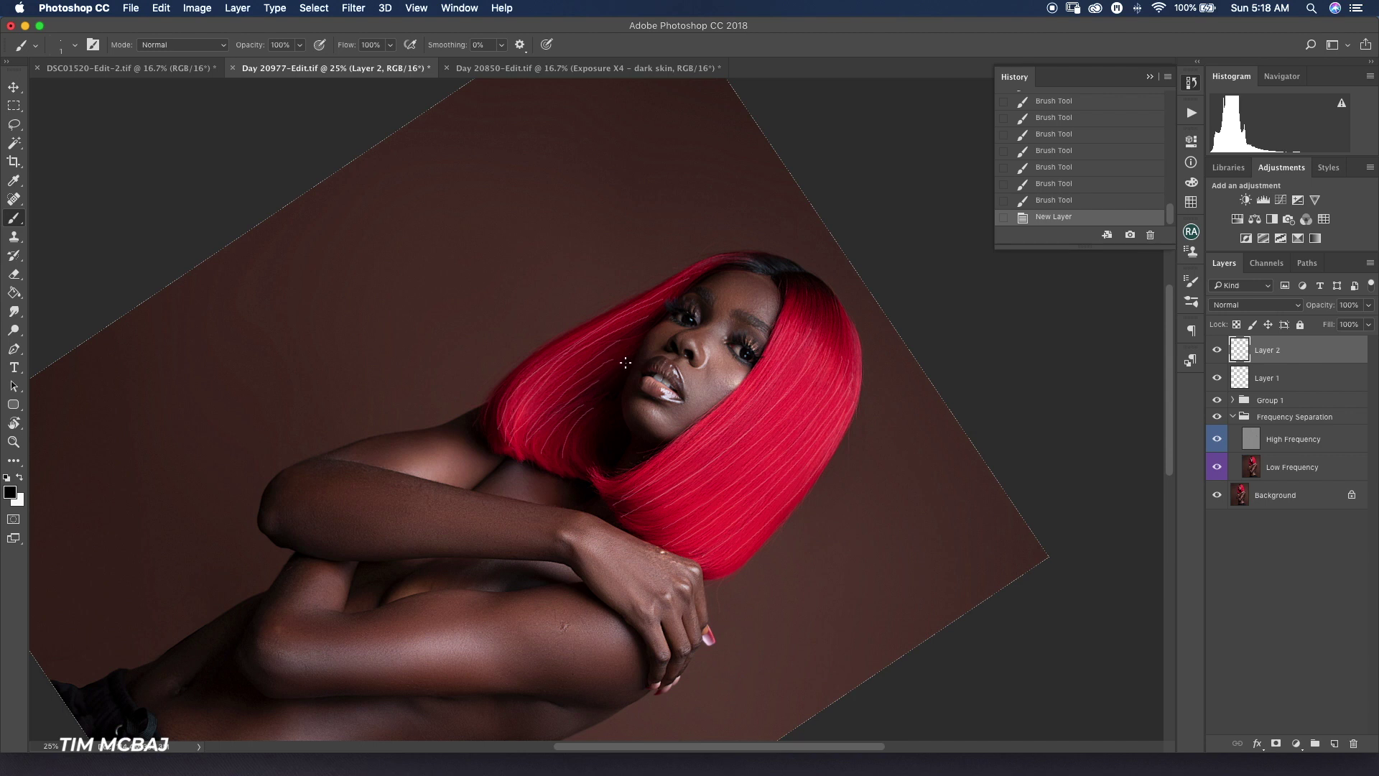
drag(620, 368, 611, 382)
mouse_move(566, 435)
mouse_down()
mouse_move(609, 385)
mouse_move(556, 451)
mouse_move(612, 401)
mouse_move(569, 458)
mouse_move(586, 435)
mouse_up()
click(627, 337)
drag(636, 320, 628, 323)
click(644, 341)
drag(765, 263, 740, 259)
Paint fine black strands across the wider side of the hair, turning the canvas to follow their direction
drag(756, 309, 884, 530)
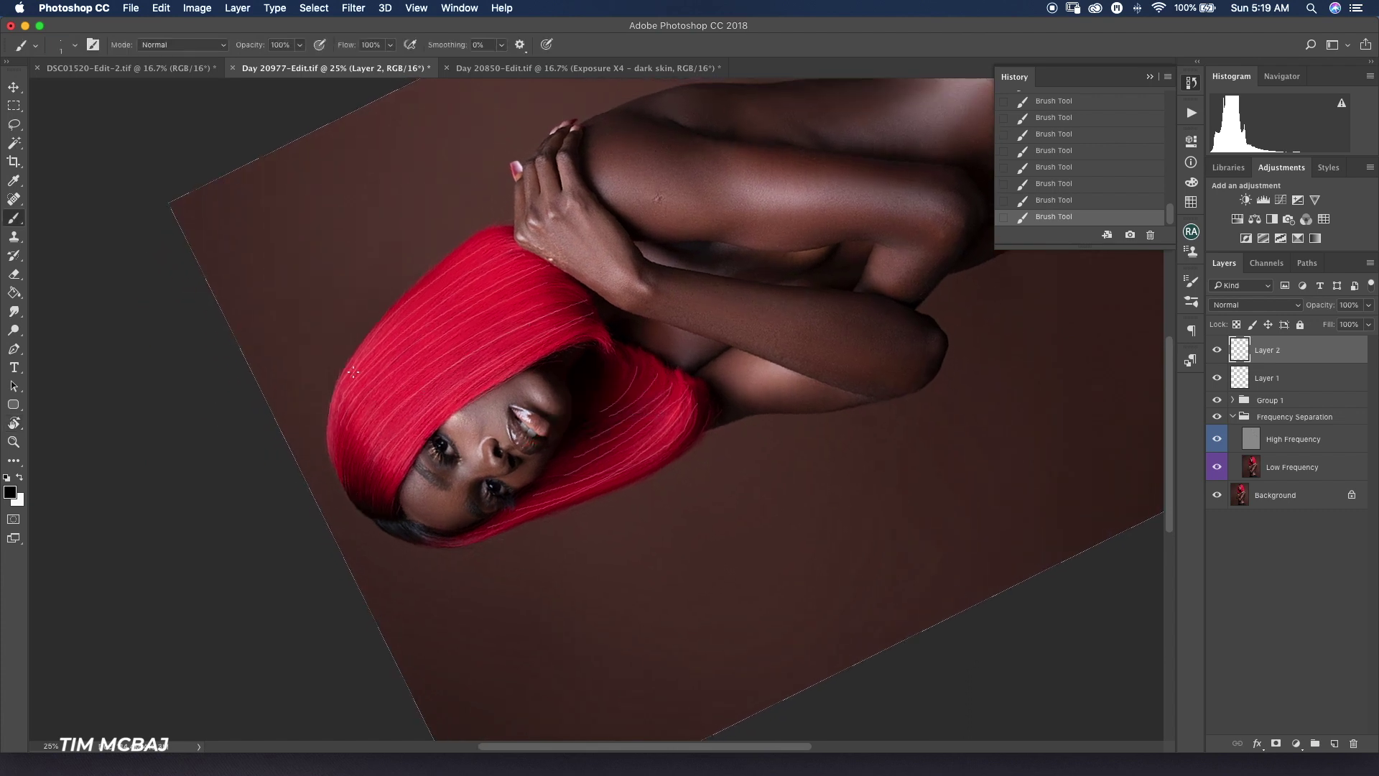
key(r)
mouse_move(537, 450)
mouse_down()
mouse_move(853, 99)
mouse_move(630, 326)
mouse_up()
key(b)
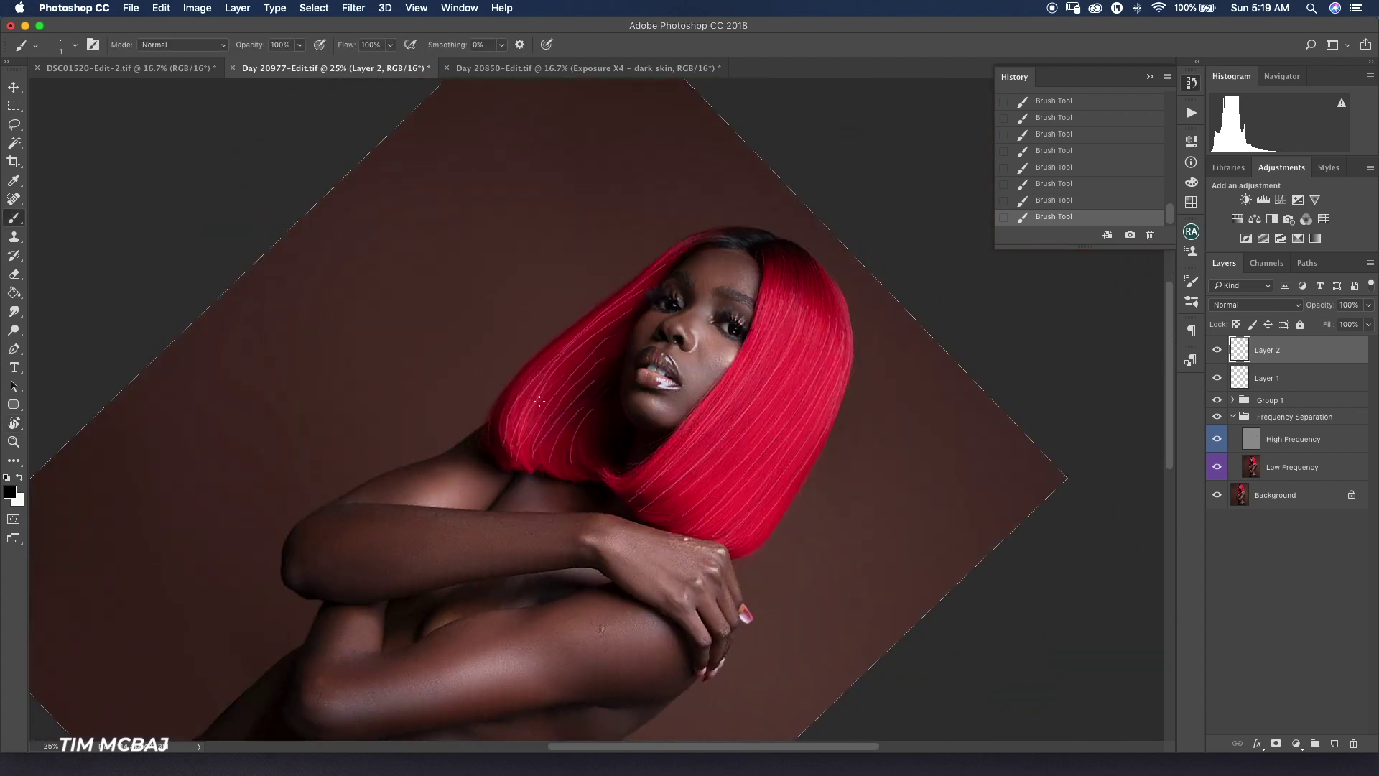
Reset the canvas rotation and erase stray parts of the white strands on Layer 1
key(r)
key(Escape)
key(b)
key(e)
key(alt+bracketleft)
click(705, 445)
click(701, 440)
click(646, 475)
click(611, 496)
click(571, 513)
click(862, 460)
click(925, 466)
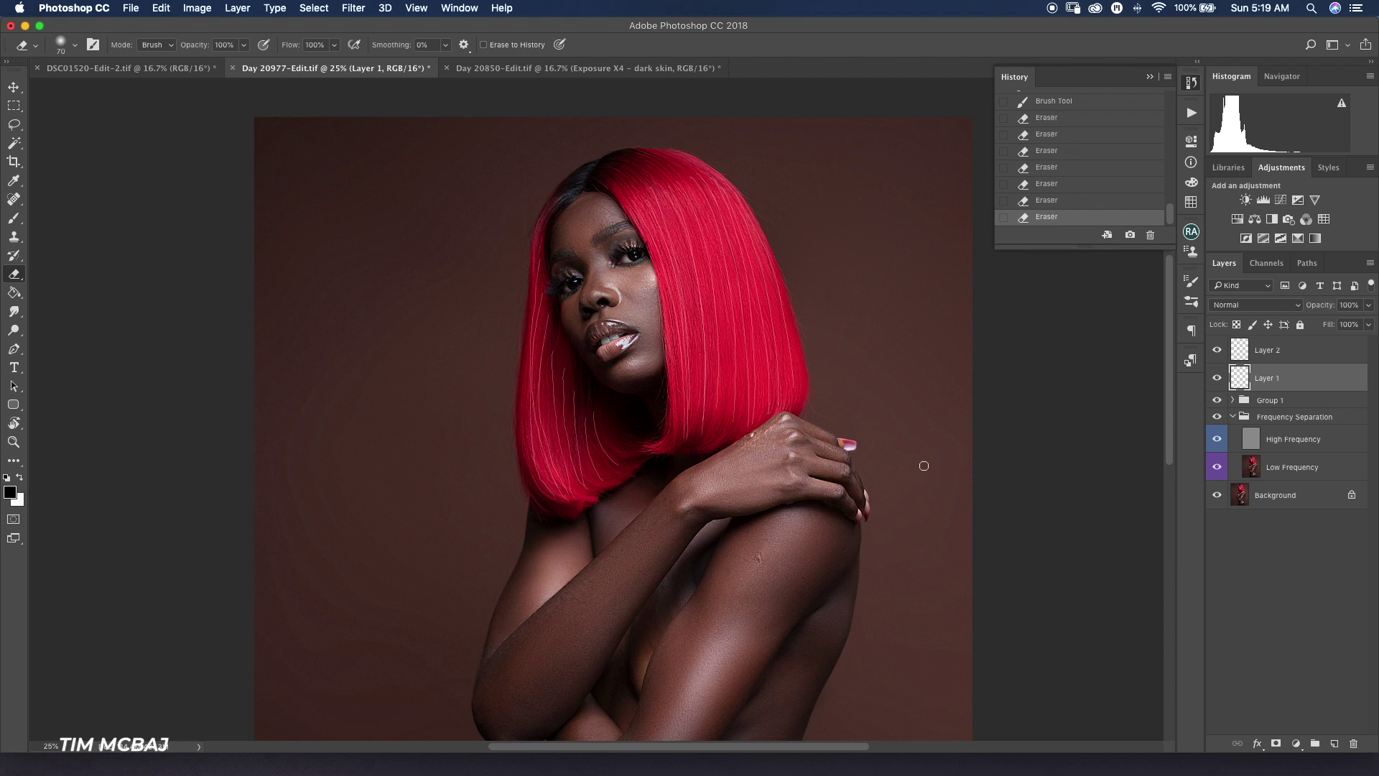
Soften the white strands on Layer 1 with a Gaussian Blur of 0.9 pixels radius
key(b)
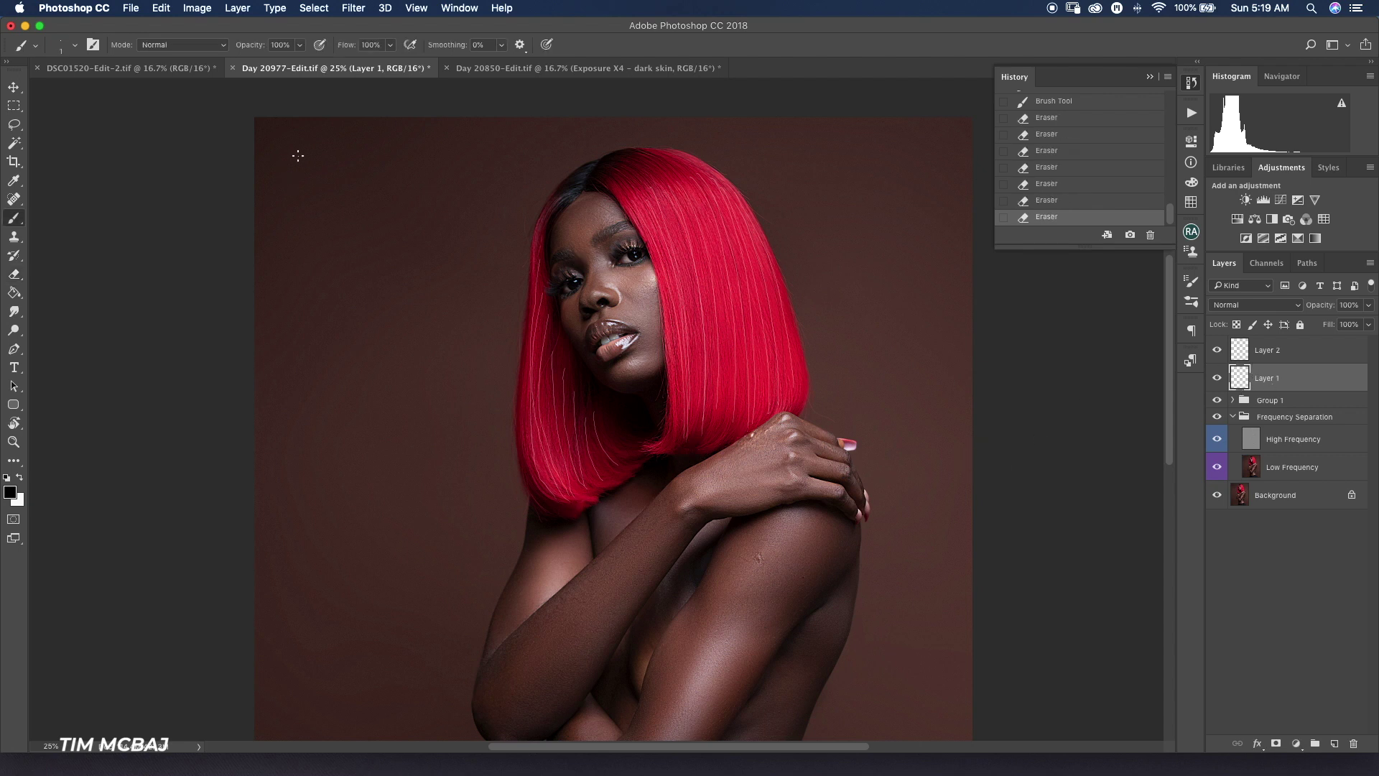
click(354, 9)
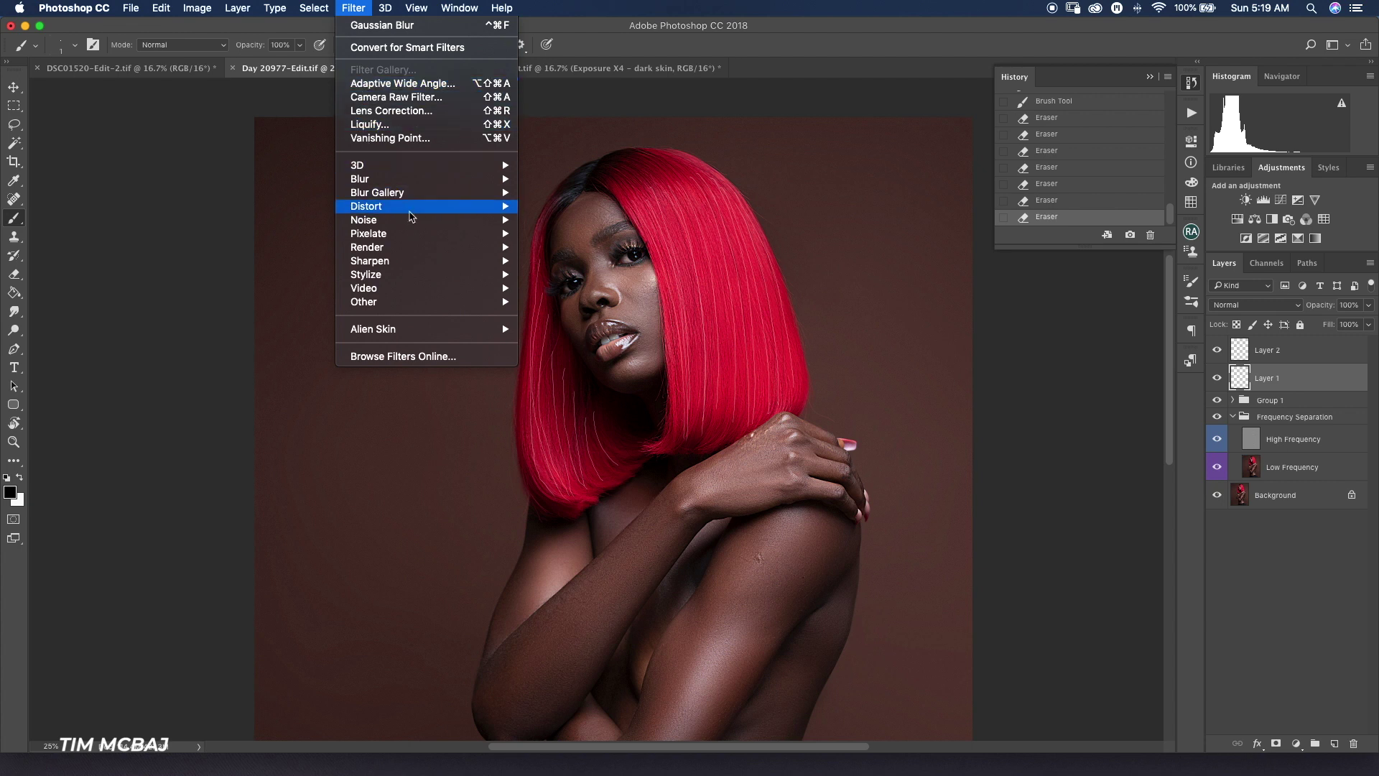
mouse_move(436, 179)
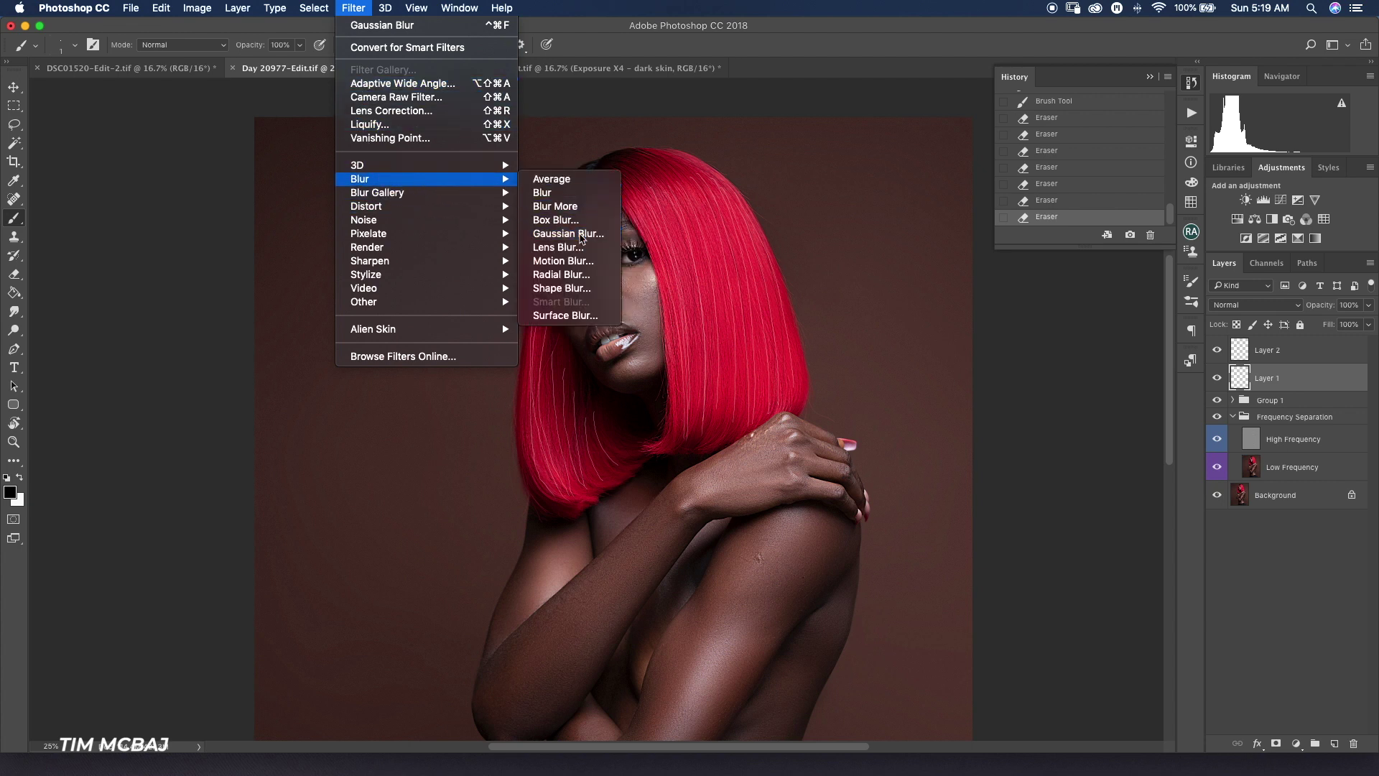
key(Escape)
key(space)
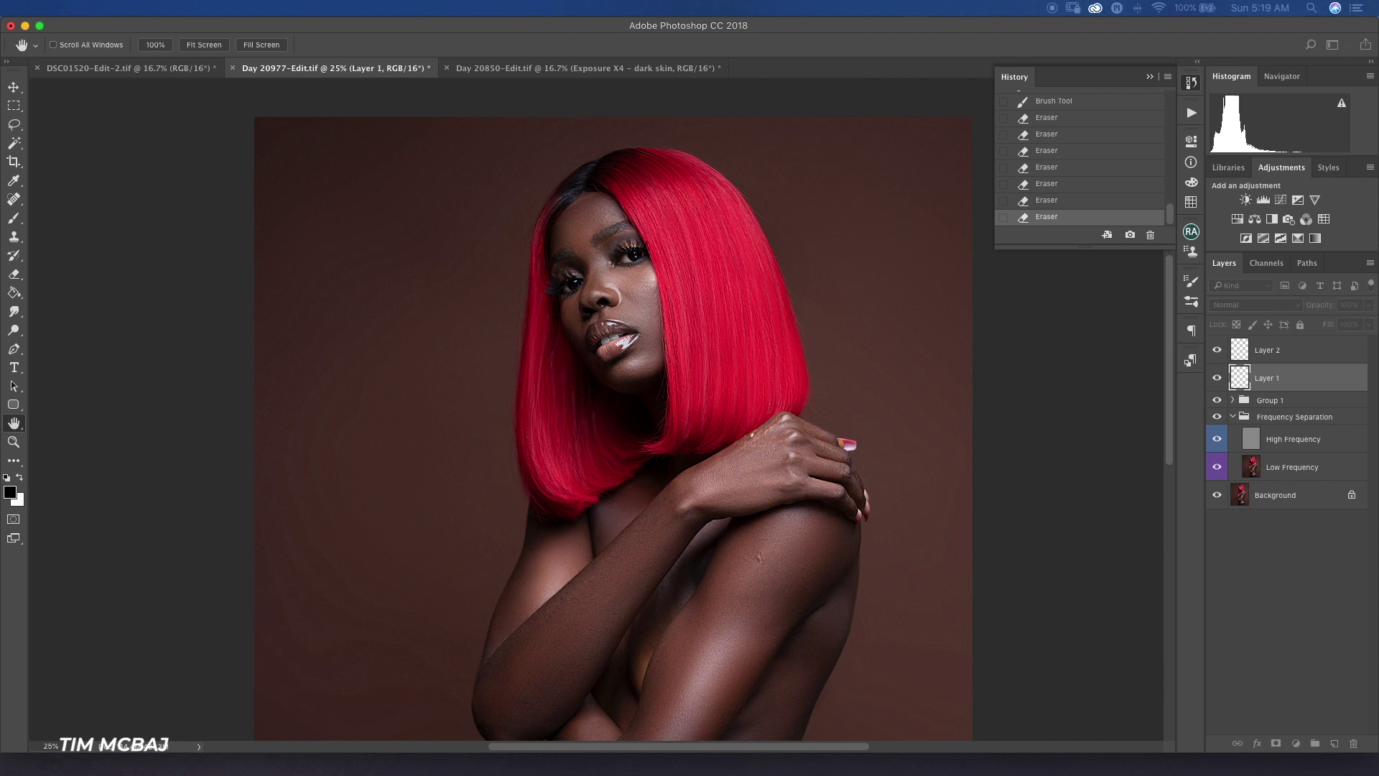
drag(1207, 255, 1045, 311)
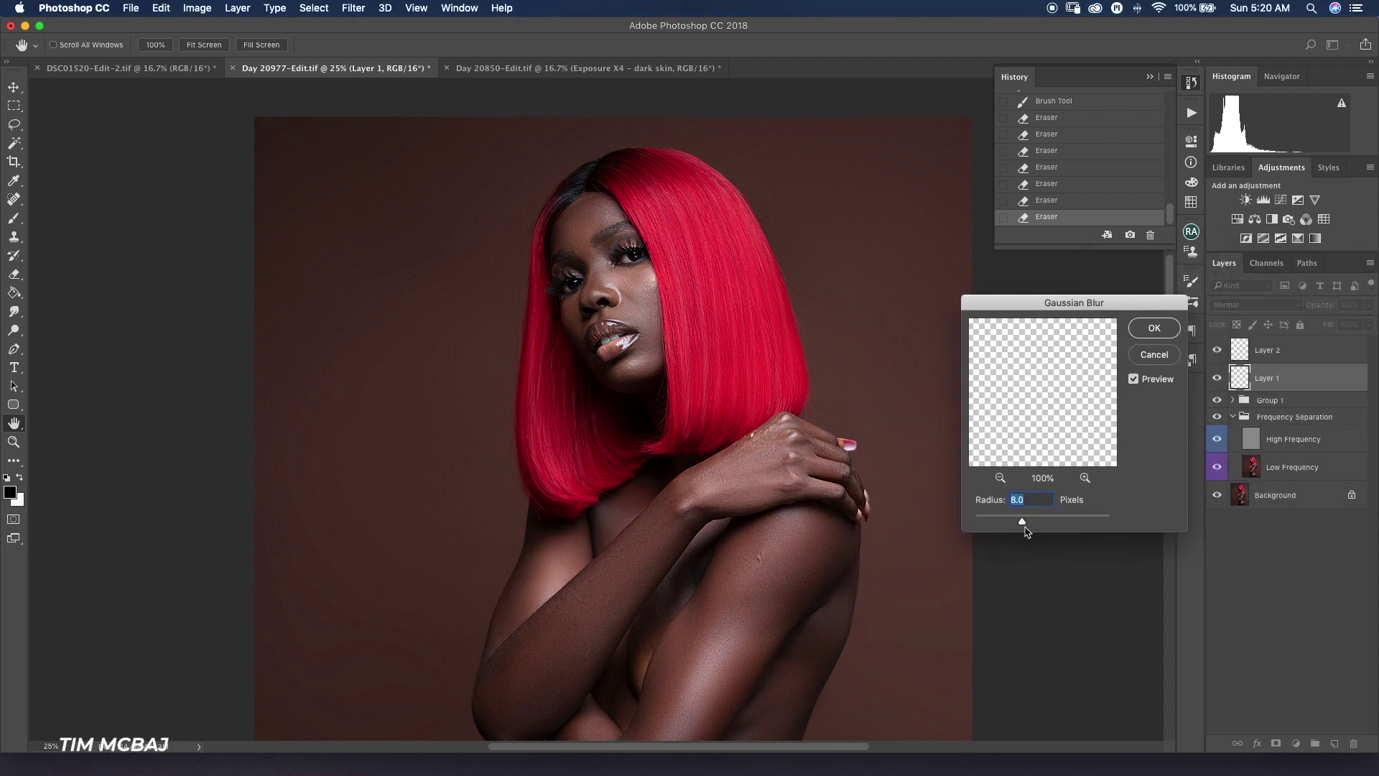
drag(1023, 525, 982, 522)
drag(979, 525, 983, 526)
click(1155, 333)
Set Layer 1's blend mode to Soft Light and toggle its visibility to compare the effect on the hair
click(1261, 309)
click(1260, 307)
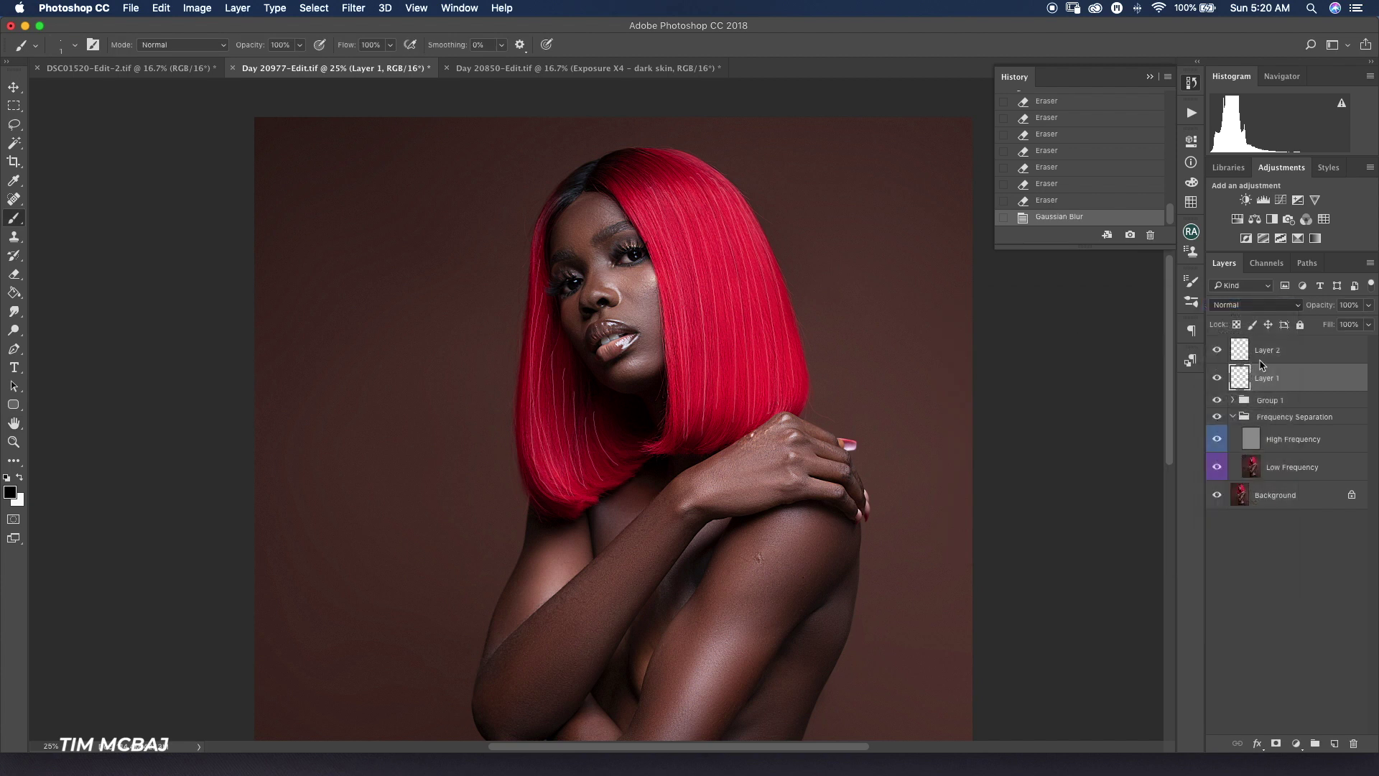
click(1239, 309)
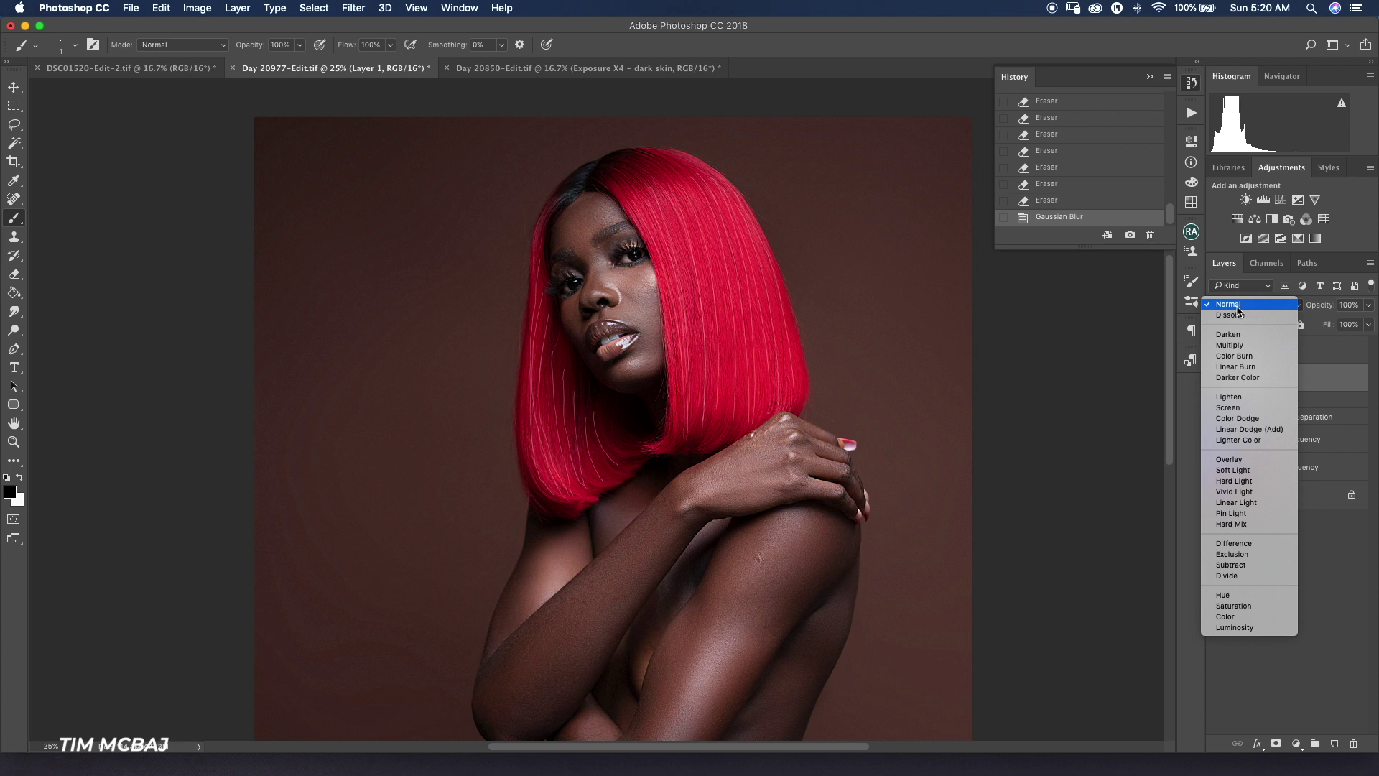
click(1239, 471)
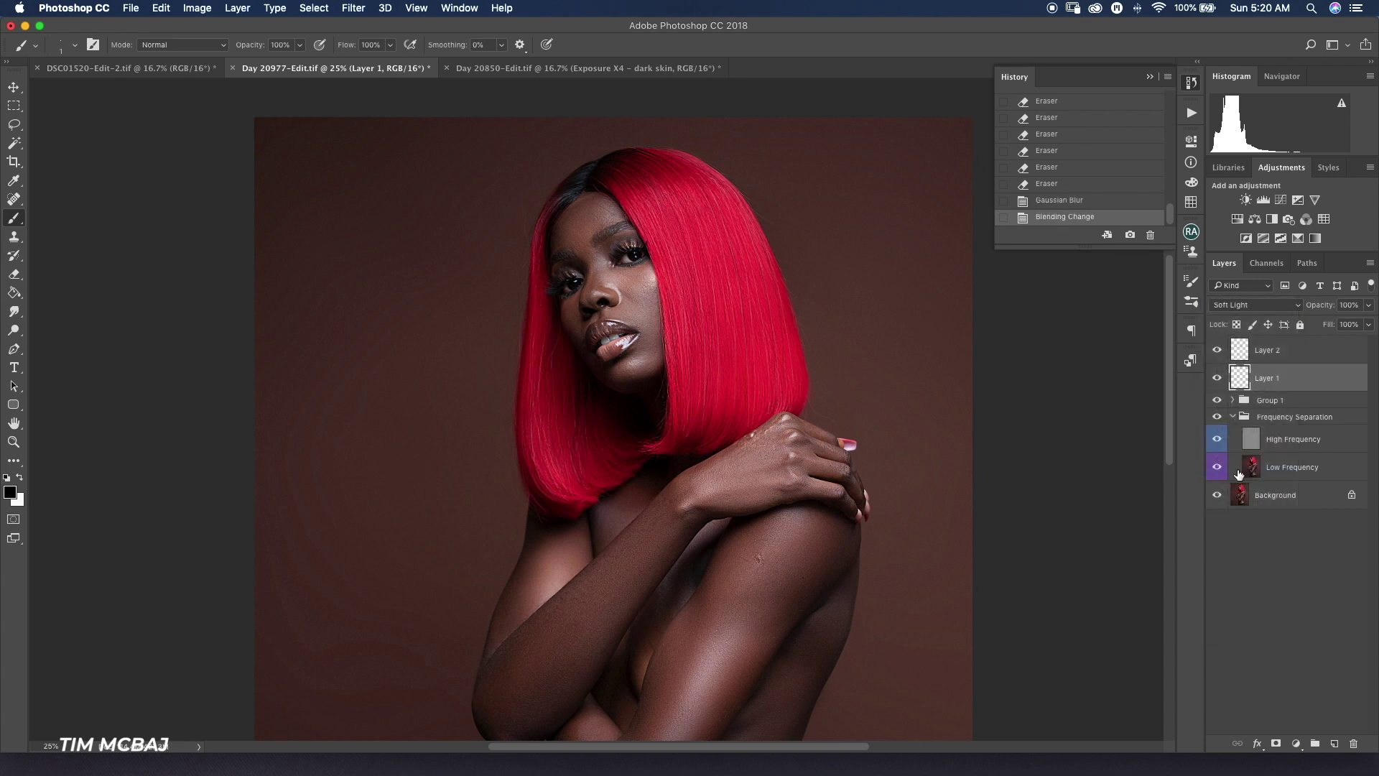
click(1218, 379)
click(1218, 380)
click(1218, 380)
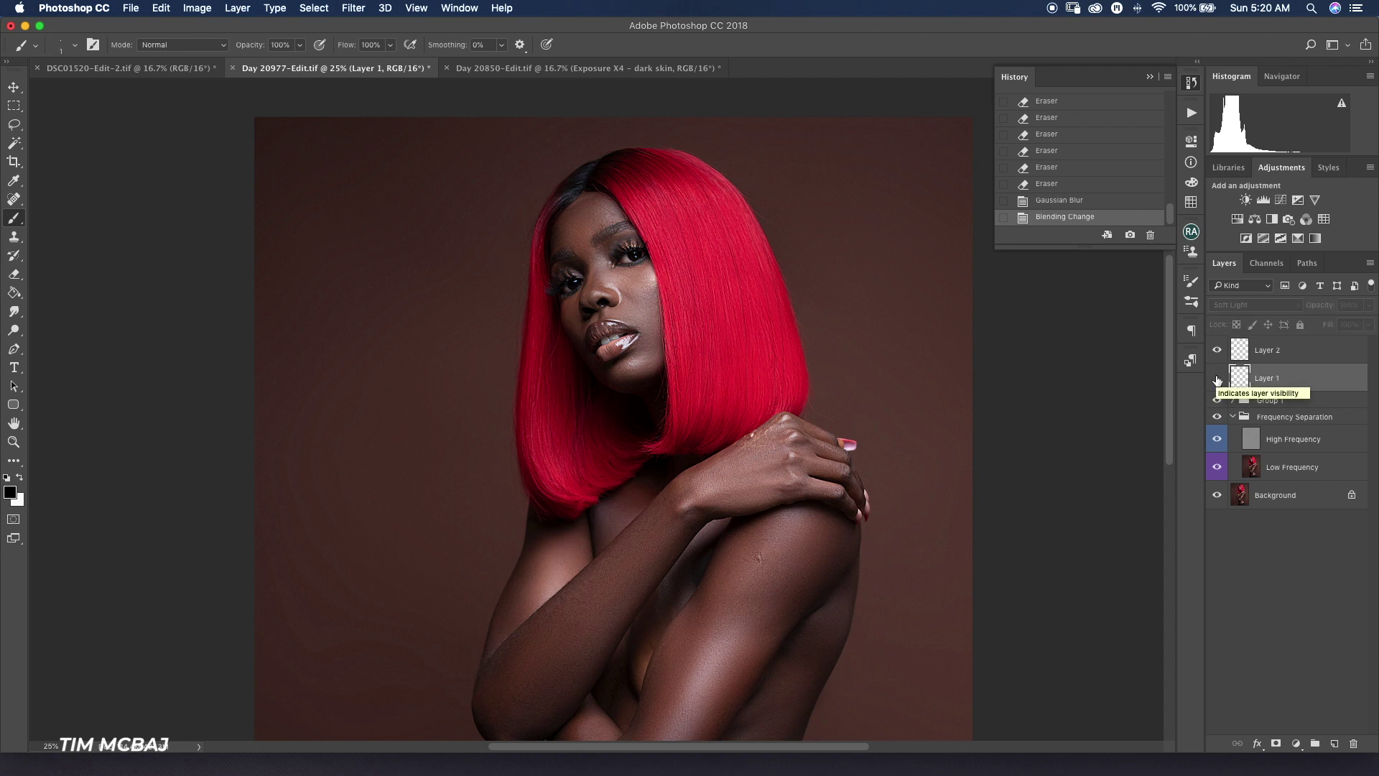
click(1219, 383)
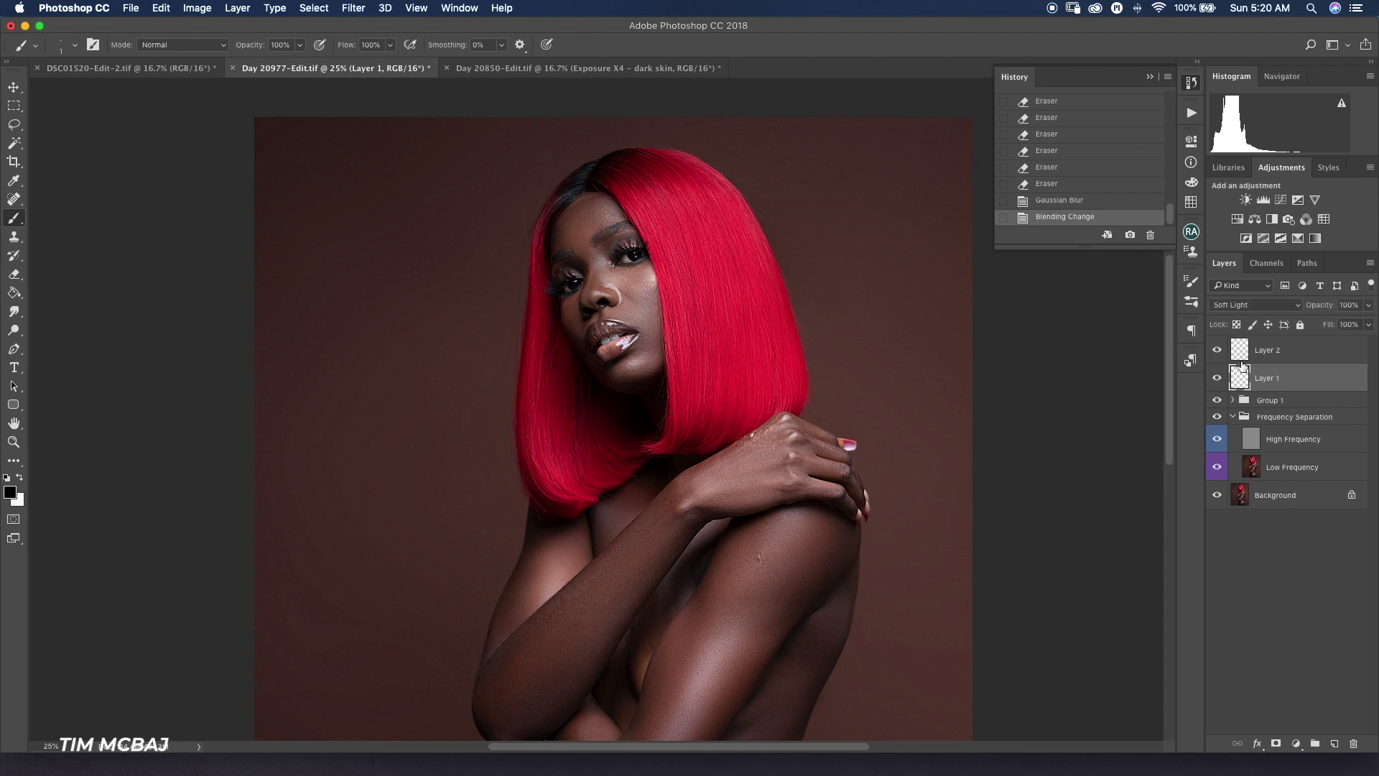
Apply a 0.9 pixel Gaussian Blur to the black strands on Layer 2 and set its blend mode to Soft Light
click(1268, 357)
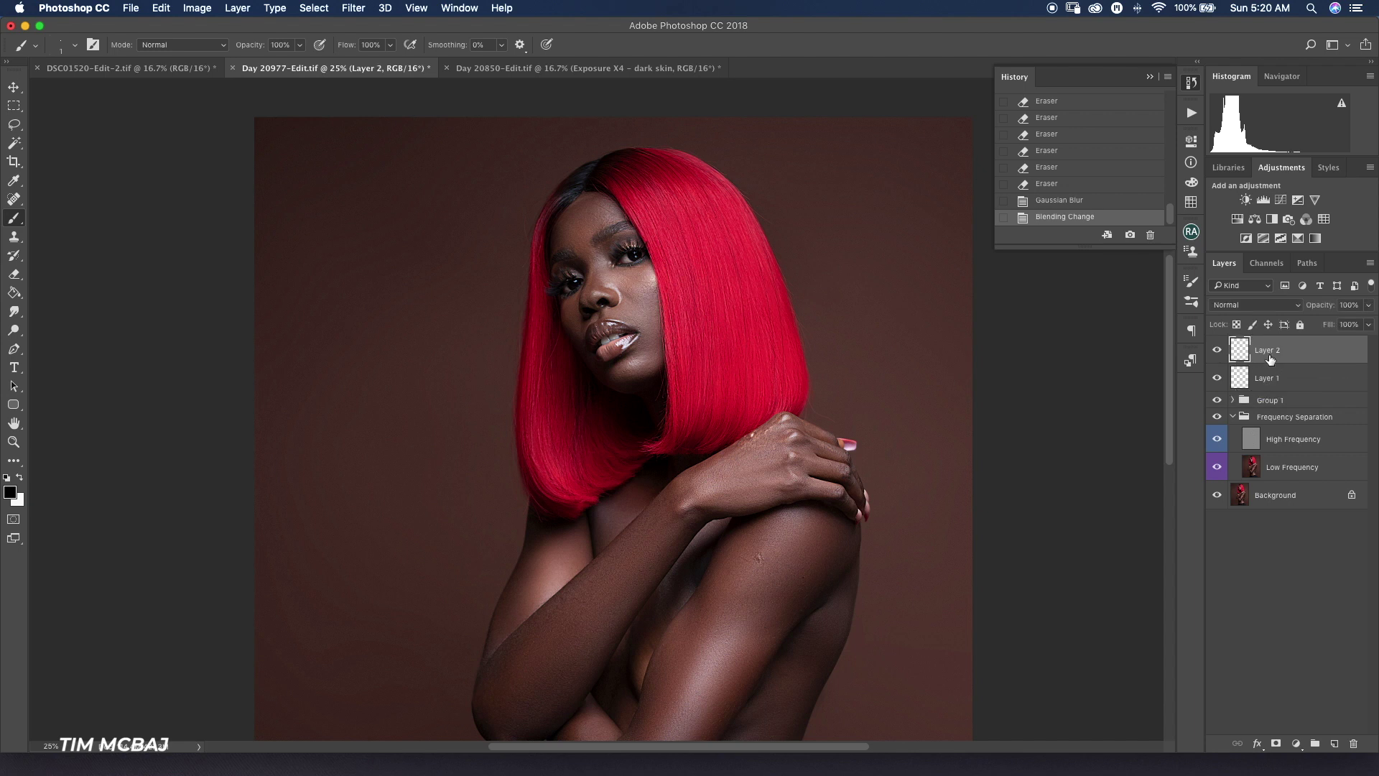
click(352, 8)
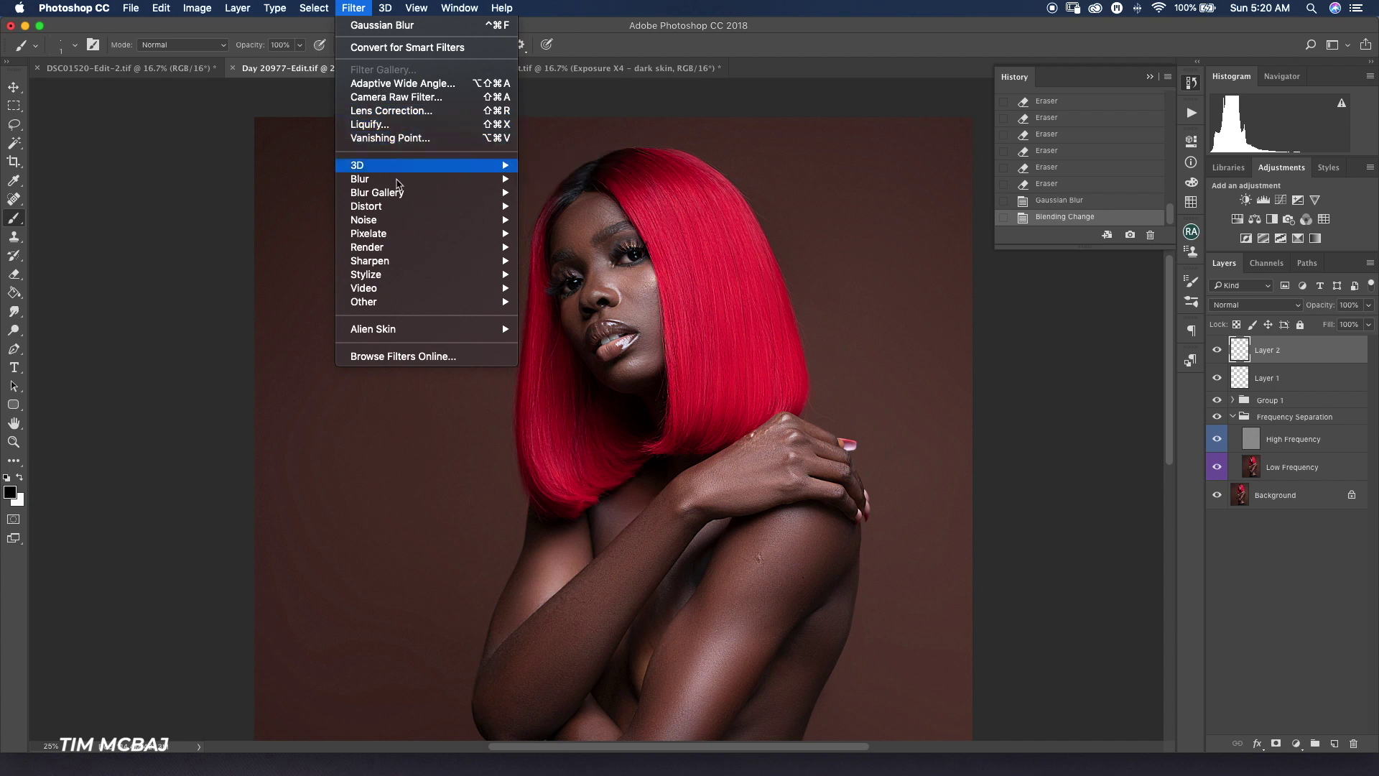
click(550, 232)
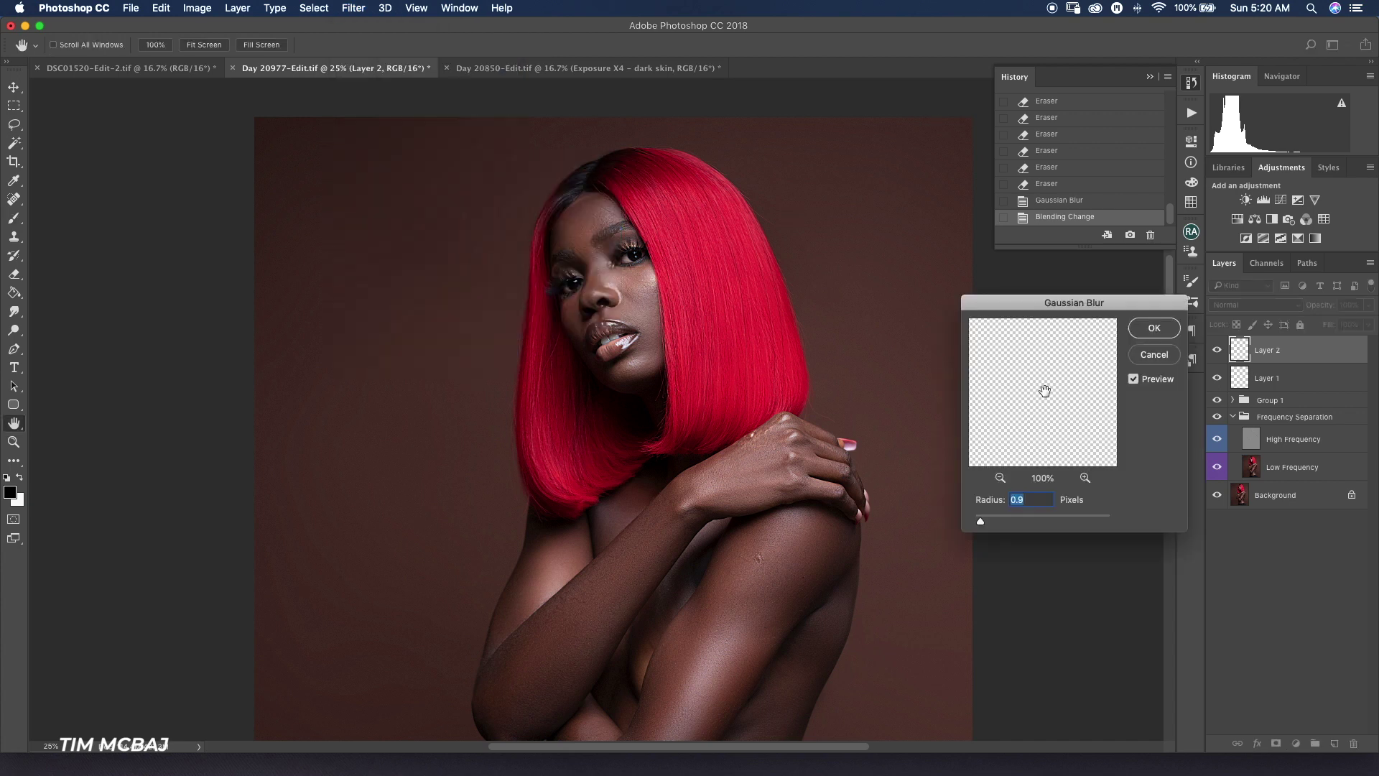
click(1153, 329)
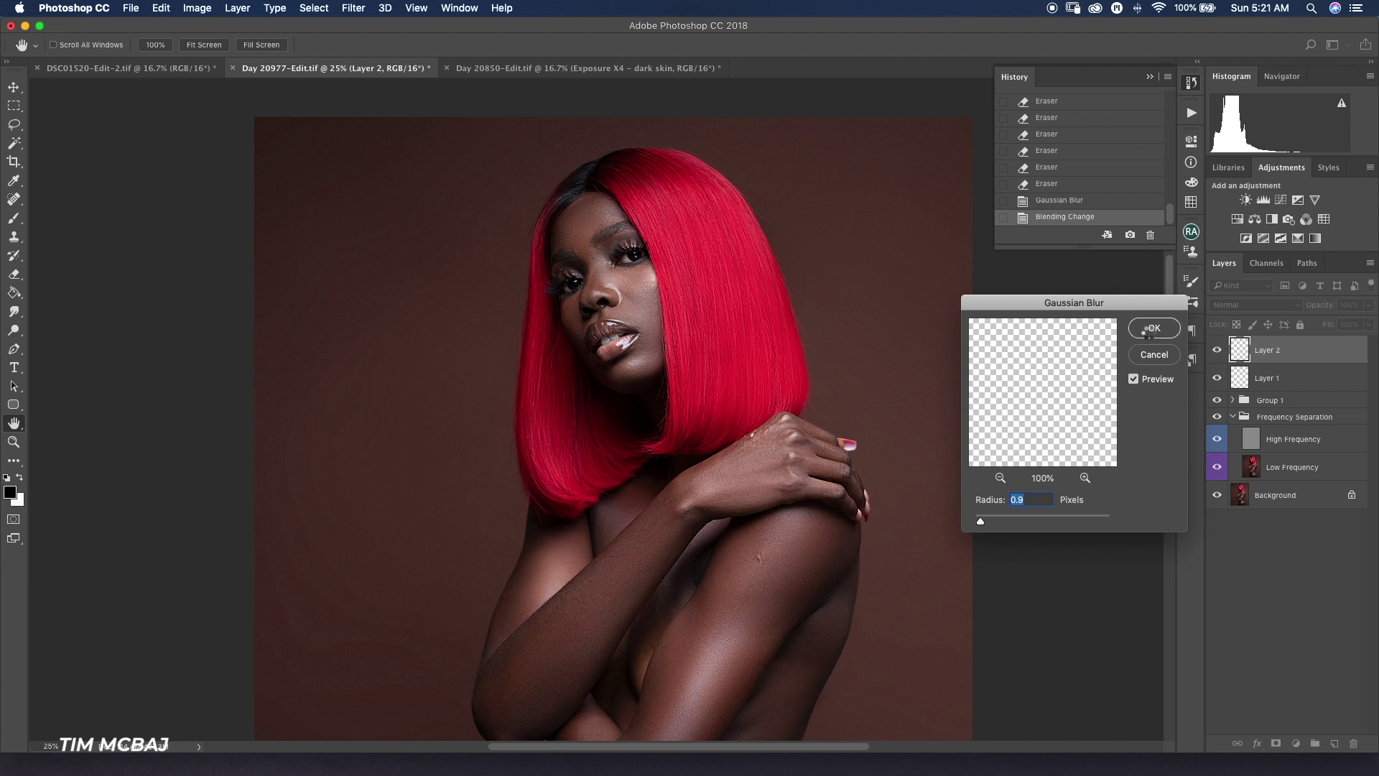
key(b)
click(1258, 306)
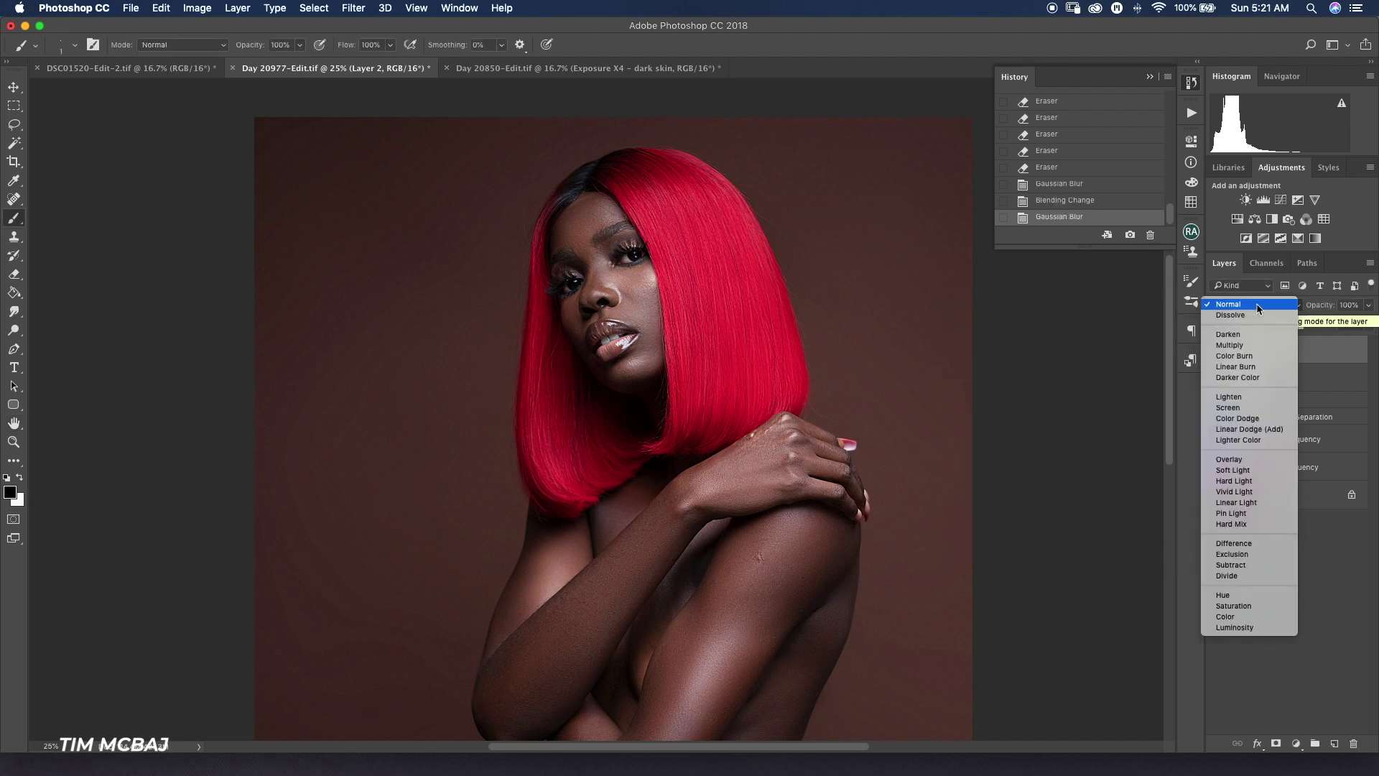
click(1244, 471)
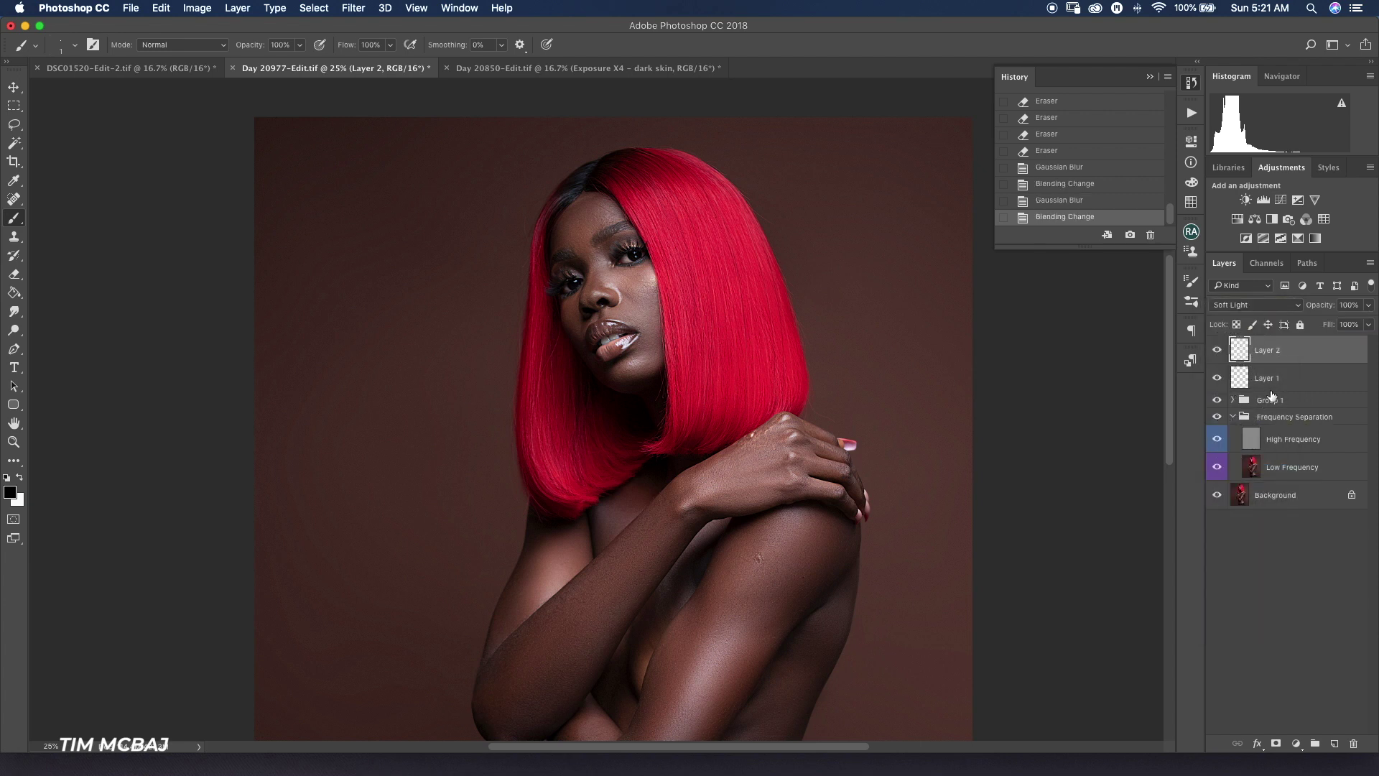
Compare the portrait before and after retouching by repeatedly isolating the Background layer and restoring all layers, checking the hair in particular
key(super+minus)
key(super+minus)
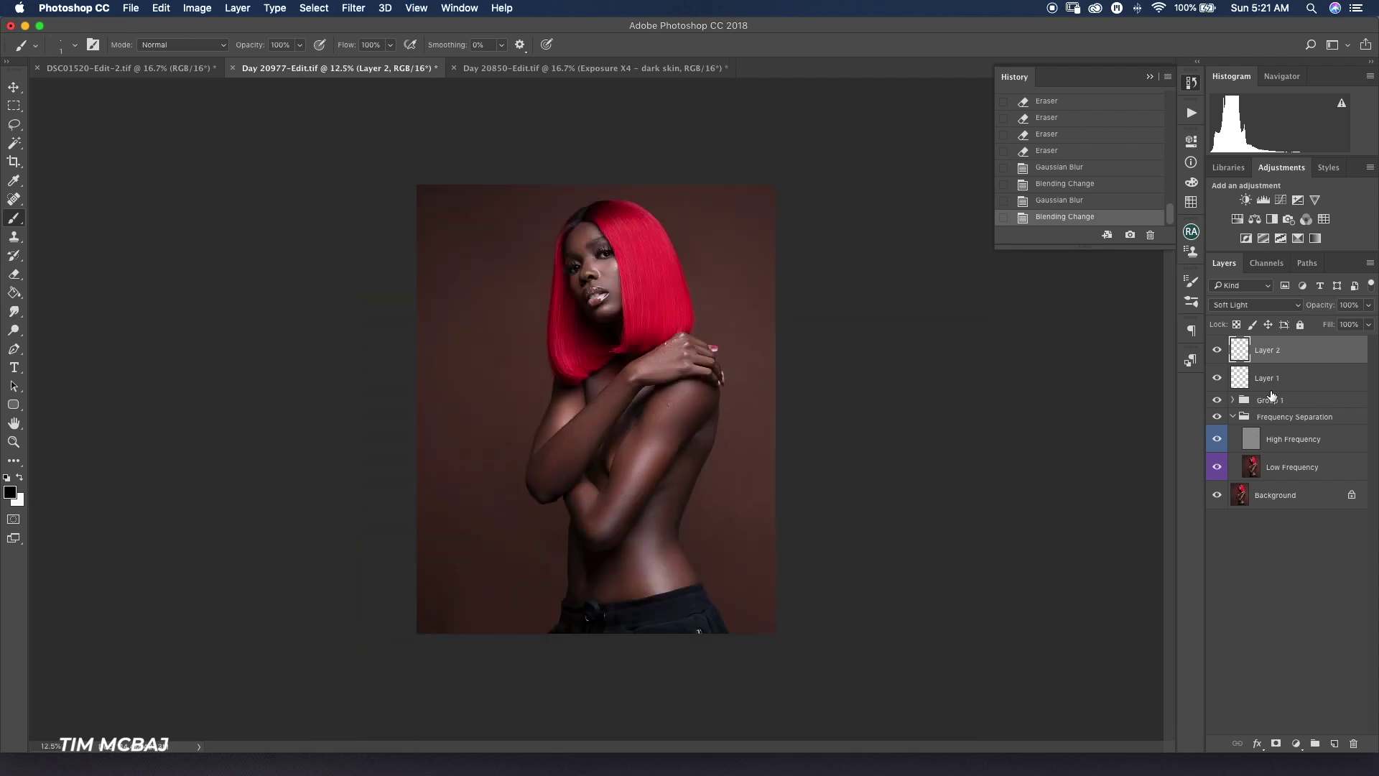
click(1217, 380)
alt+click(1217, 496)
alt+click(1216, 496)
alt+click(1217, 496)
alt+click(1217, 496)
alt+click(1216, 496)
alt+click(1216, 496)
key(super+equal)
key(super+equal)
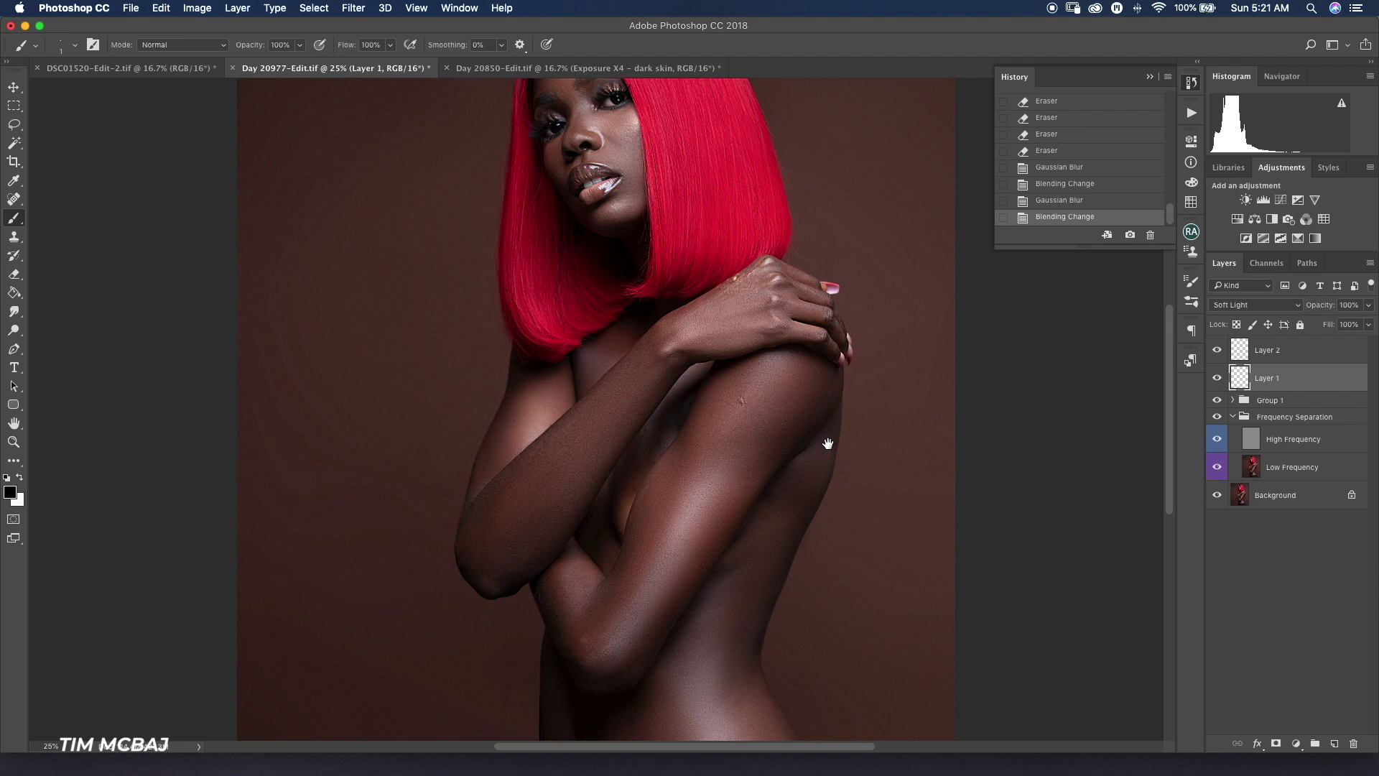
mouse_move(748, 390)
mouse_down()
mouse_move(727, 441)
mouse_move(728, 556)
mouse_up()
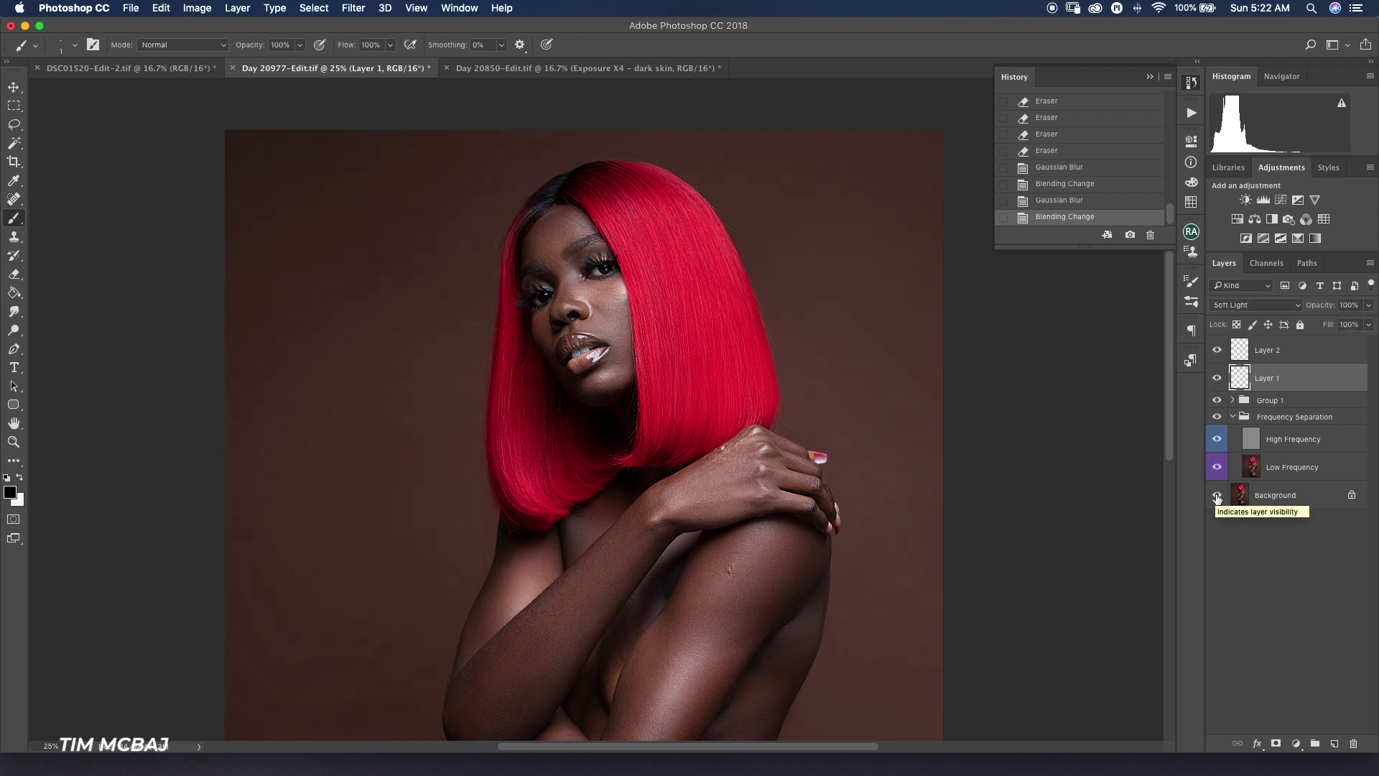
key(super+minus)
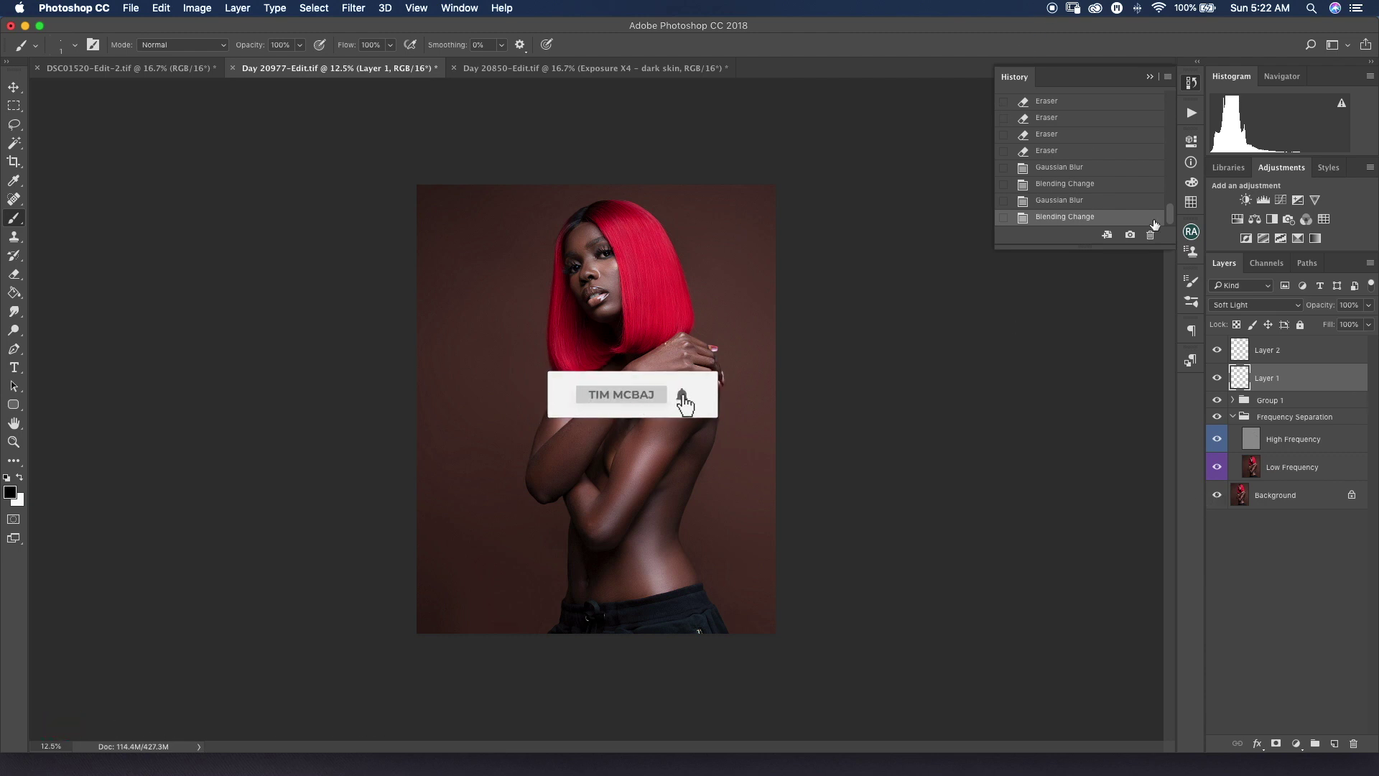
click(1276, 352)
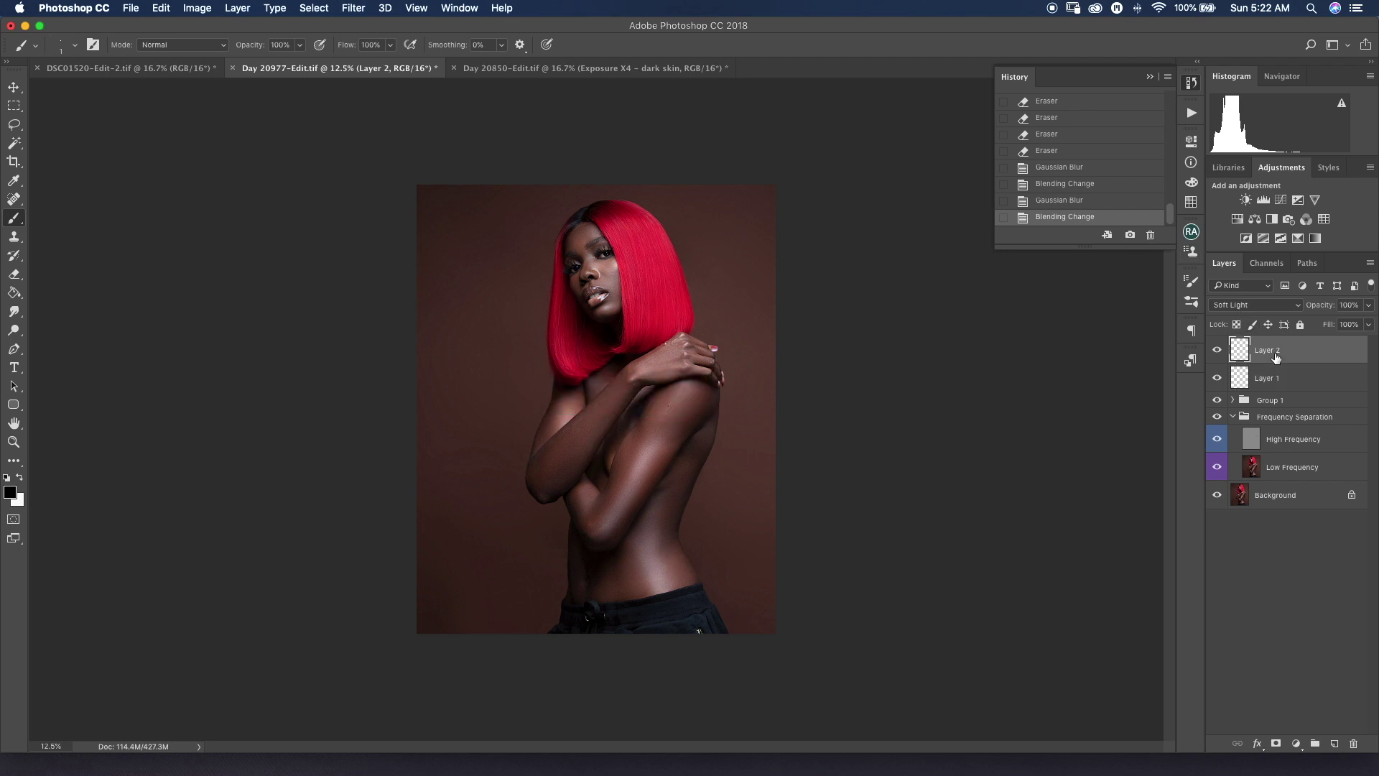